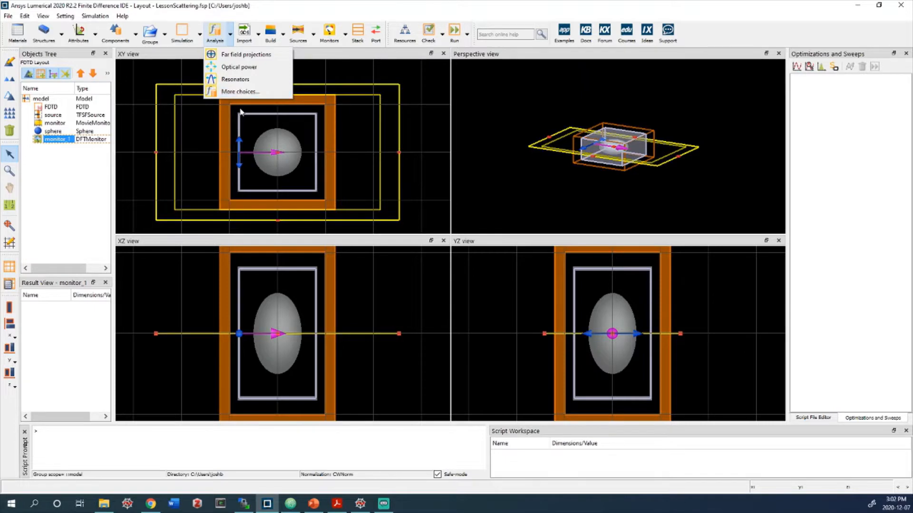
# Insert the Cross section analysis group from the Optical power category of the analysis object library.
pyautogui.click(237, 92)
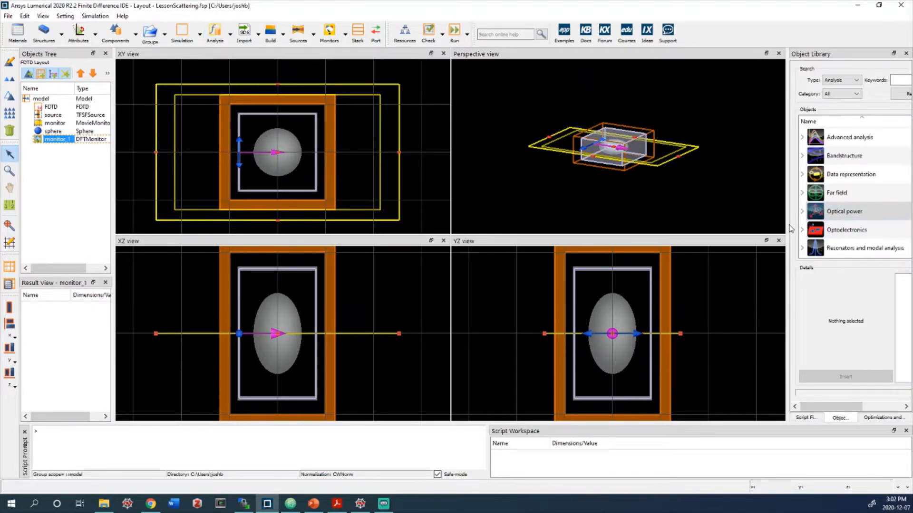
pyautogui.moveTo(787, 223); pyautogui.dragTo(571, 217)
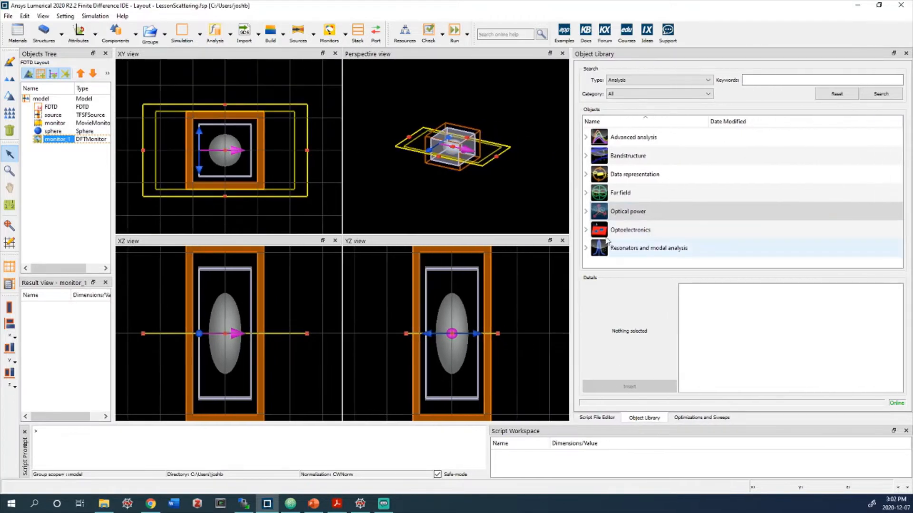
pyautogui.click(587, 212)
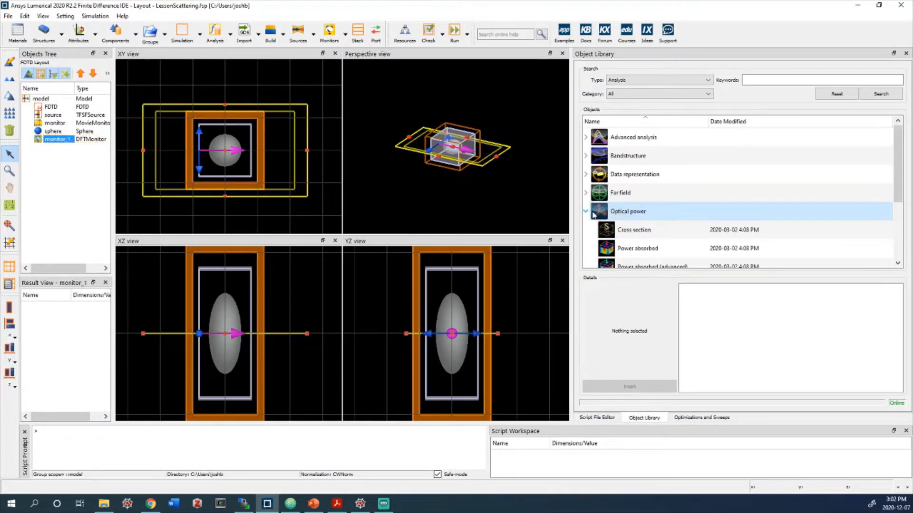
pyautogui.scroll(-2, 607, 218)
pyautogui.scroll(1, 642, 194)
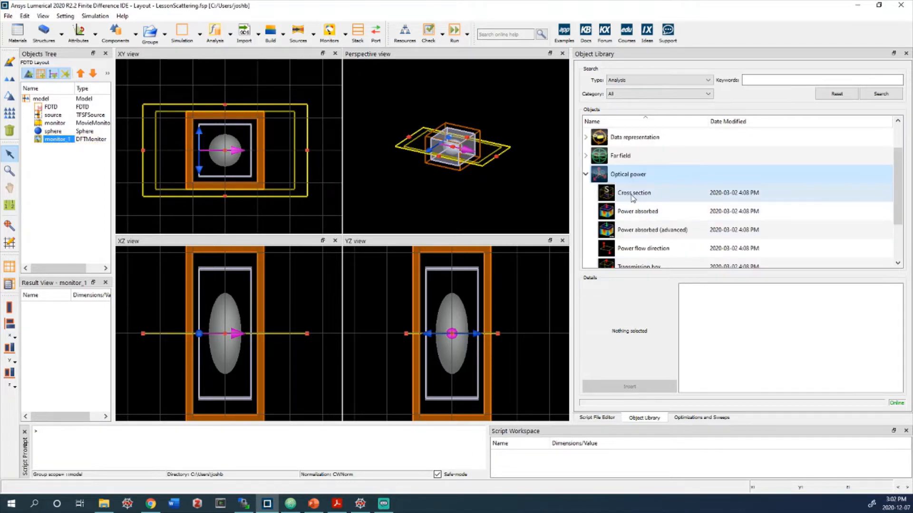
pyautogui.click(646, 195)
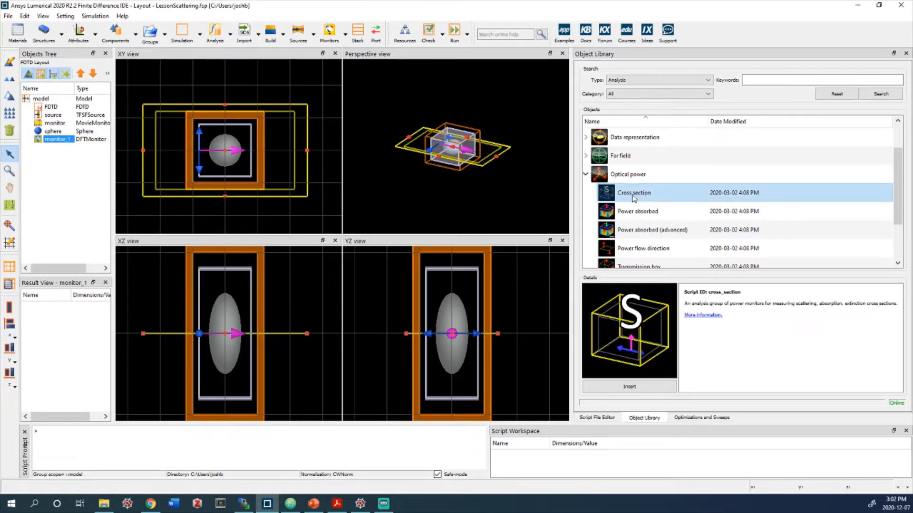
pyautogui.scroll(-1, 661, 203)
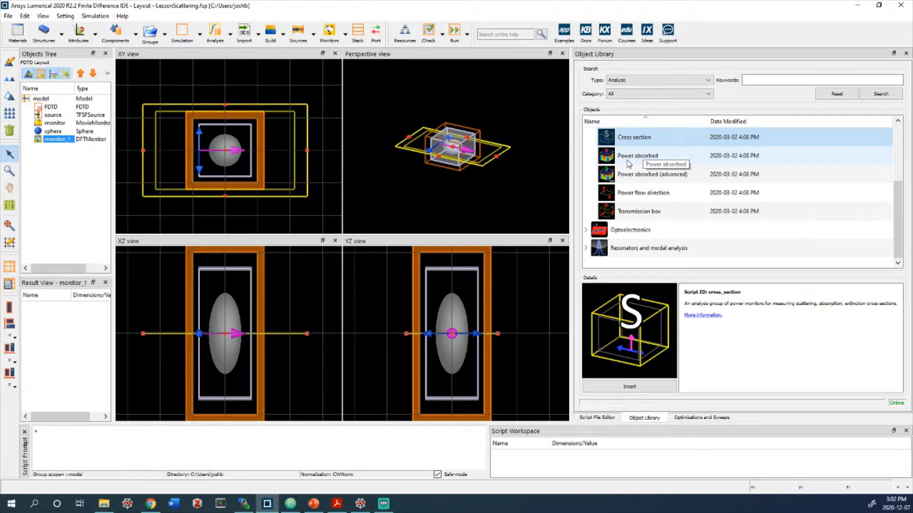
pyautogui.scroll(1, 627, 158)
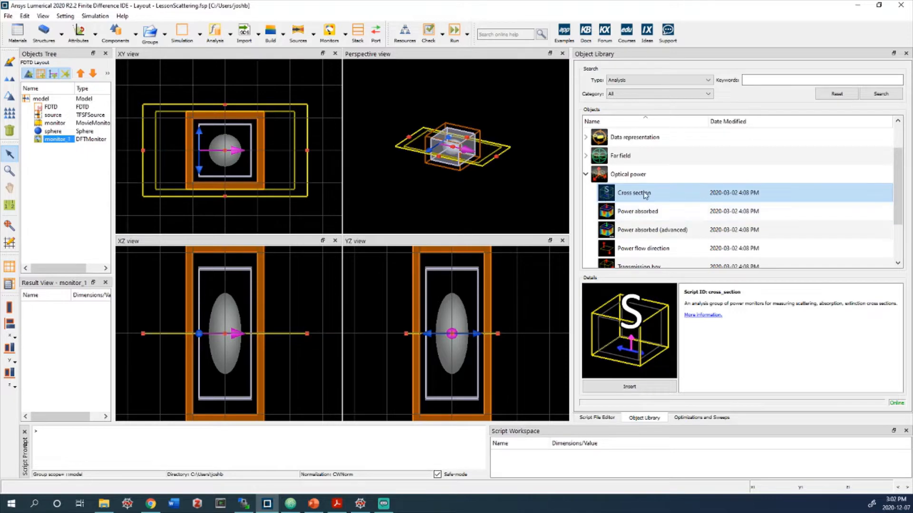
pyautogui.scroll(1, 640, 201)
pyautogui.scroll(-1, 627, 201)
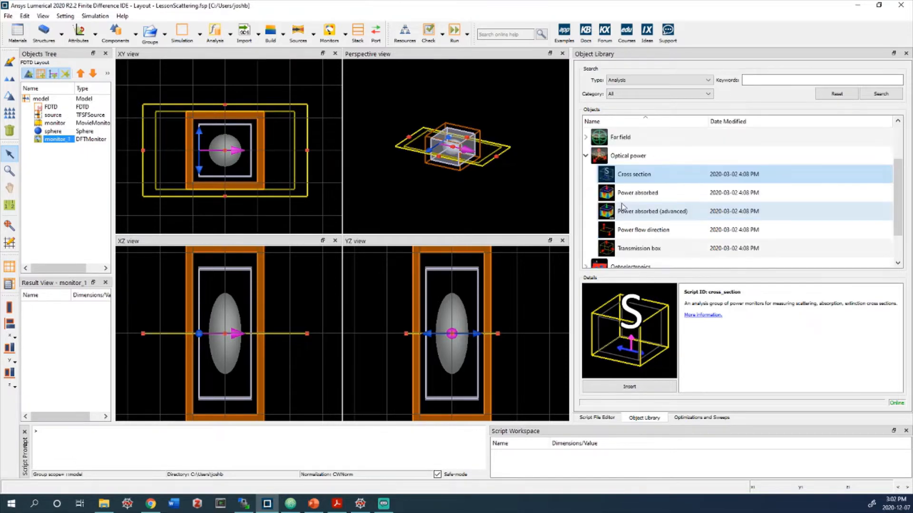
pyautogui.doubleClick(632, 175)
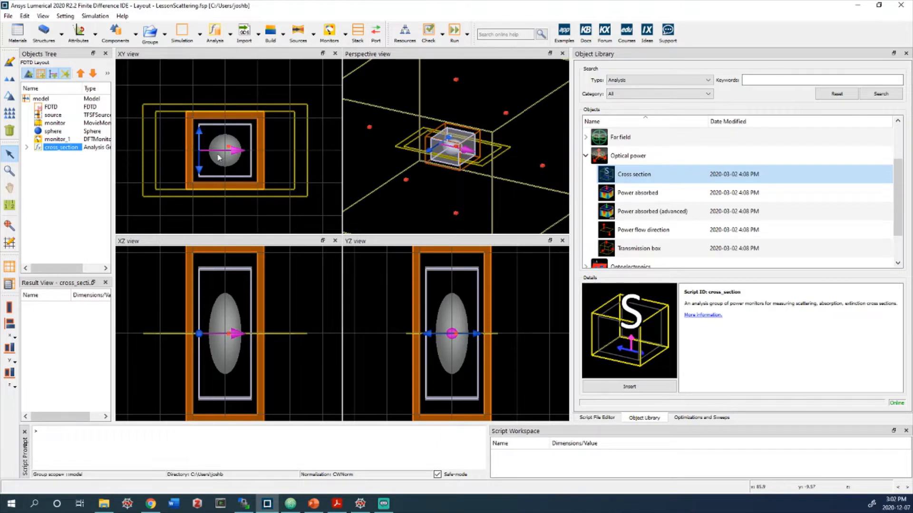
# Inspect the inserted cross-section monitor box in the layout views and compare it with the scattering spectrum slide in PowerPoint.
pyautogui.scroll(-5, 212, 133)
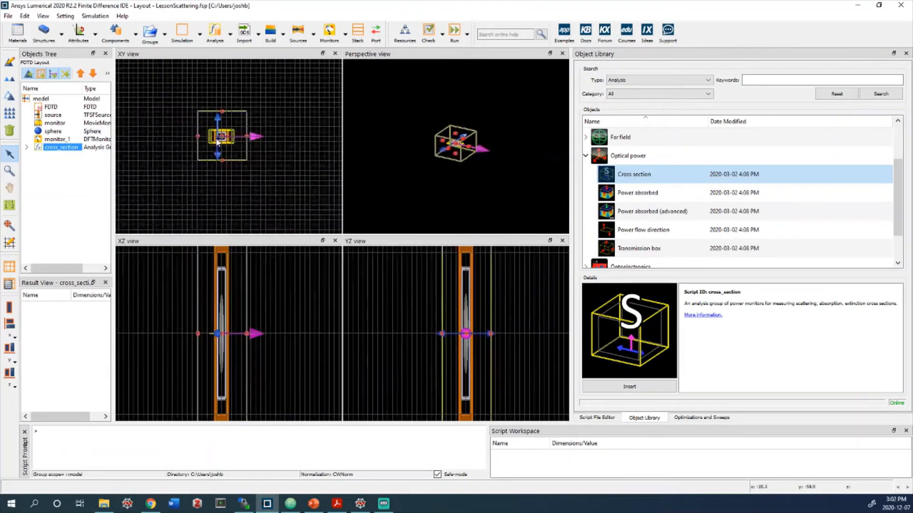
pyautogui.scroll(1, 188, 114)
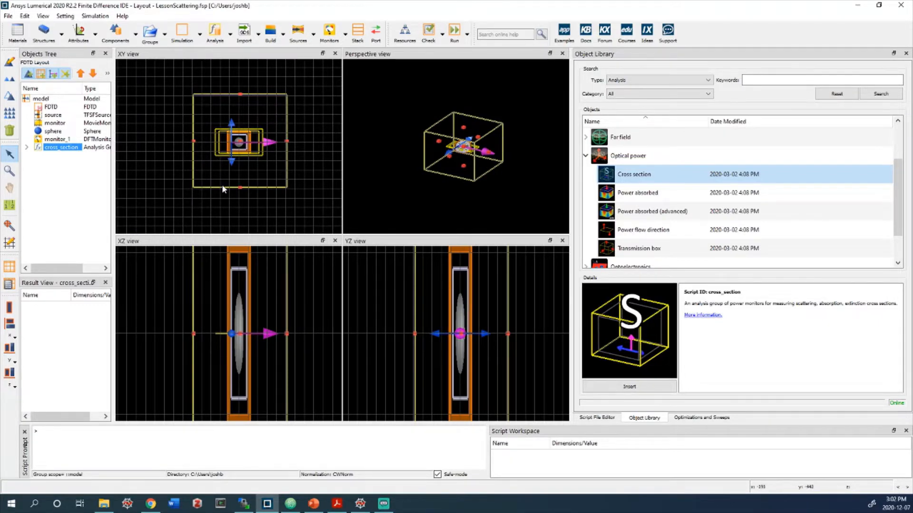
pyautogui.scroll(3, 234, 167)
pyautogui.scroll(-2, 263, 166)
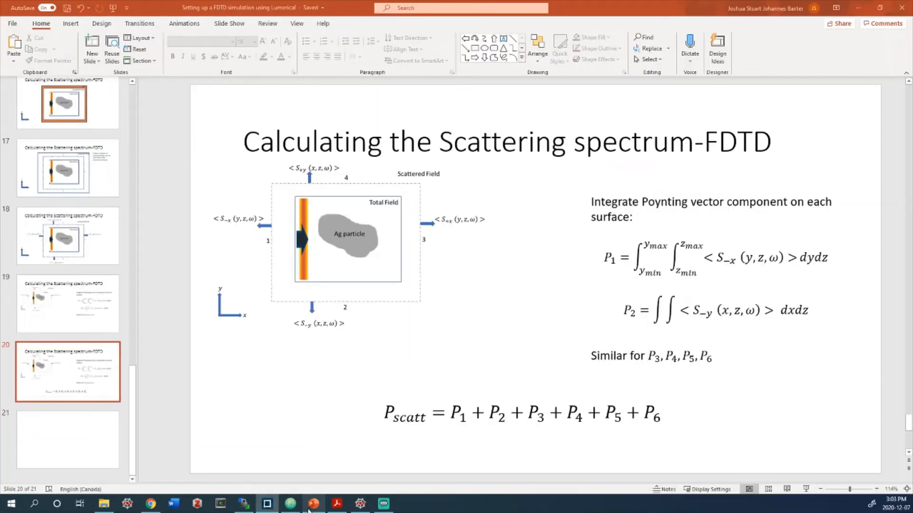
pyautogui.click(313, 503)
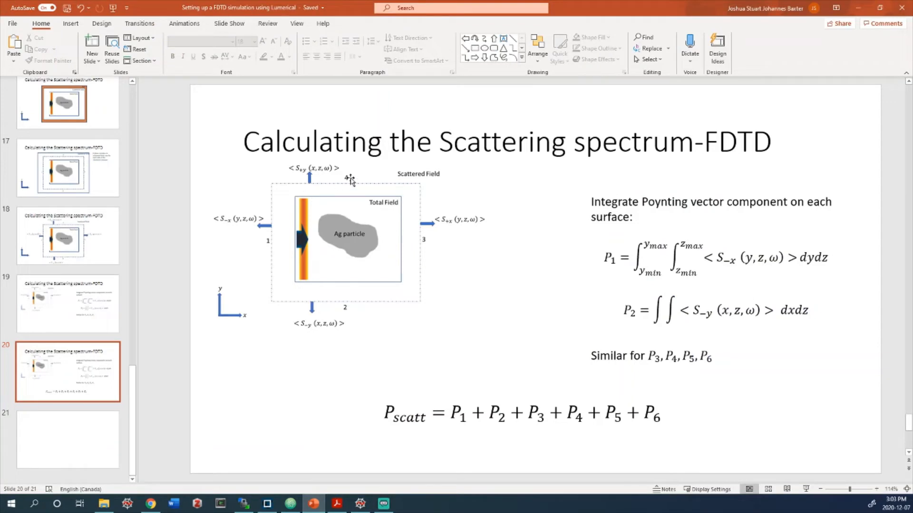
pyautogui.click(858, 8)
pyautogui.rightClick(72, 147)
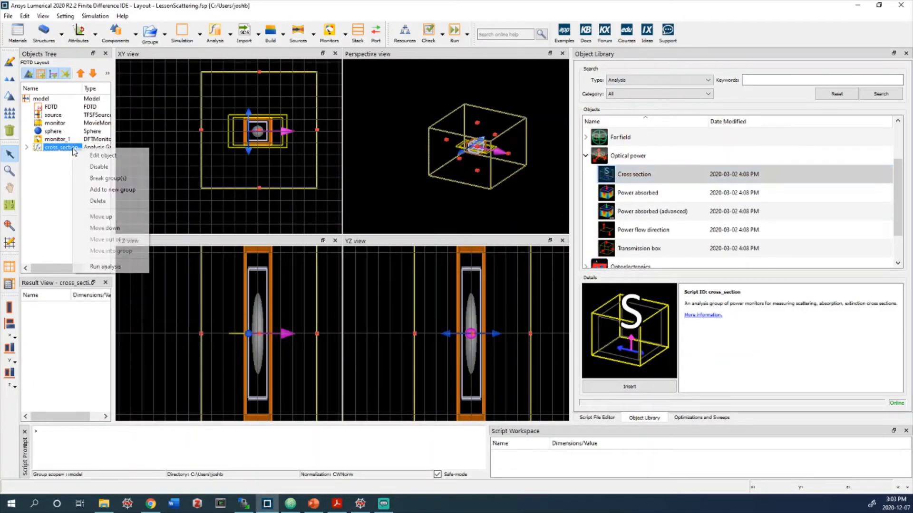
pyautogui.click(105, 157)
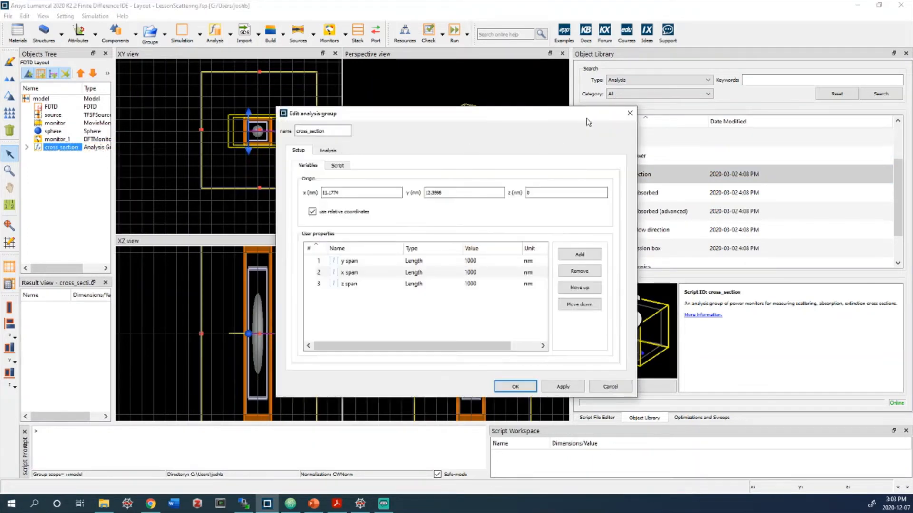
pyautogui.click(630, 113)
pyautogui.click(412, 261)
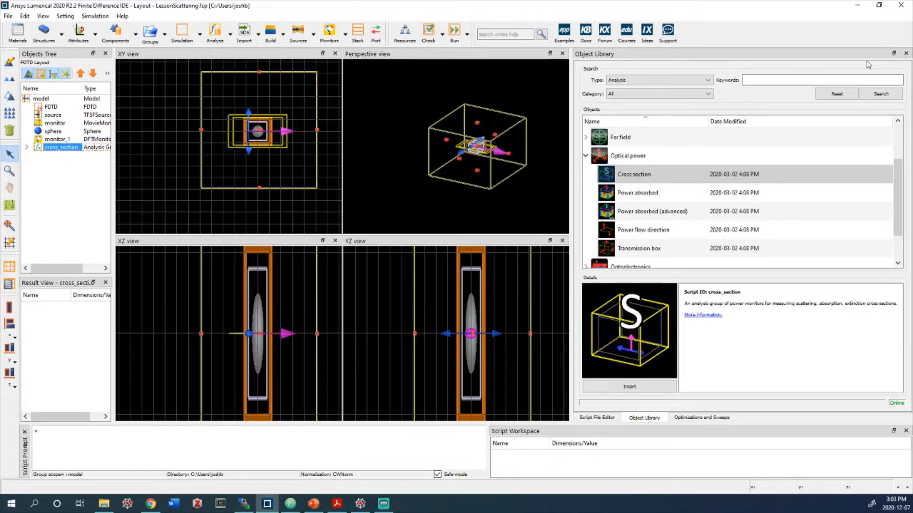
# Close the object library to enlarge the layout views, and expand the cross_section group in the objects tree.
pyautogui.click(906, 53)
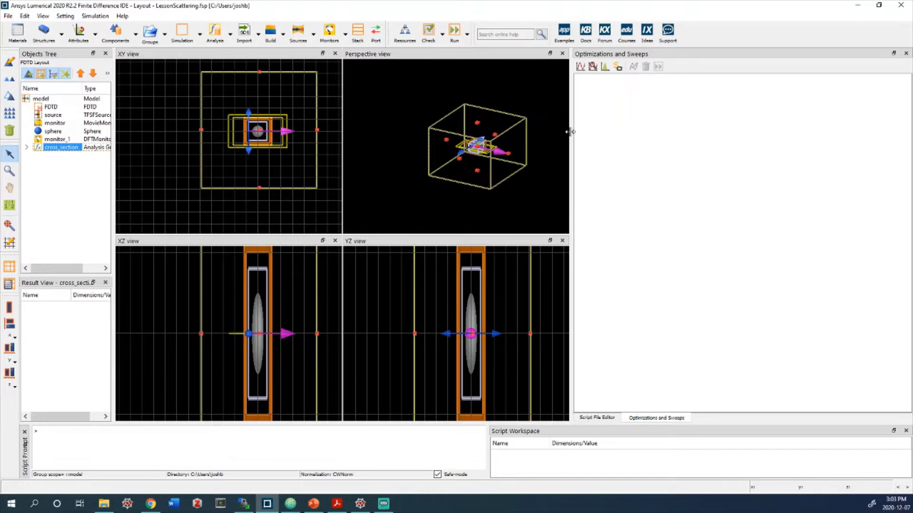
pyautogui.moveTo(572, 130); pyautogui.dragTo(841, 133)
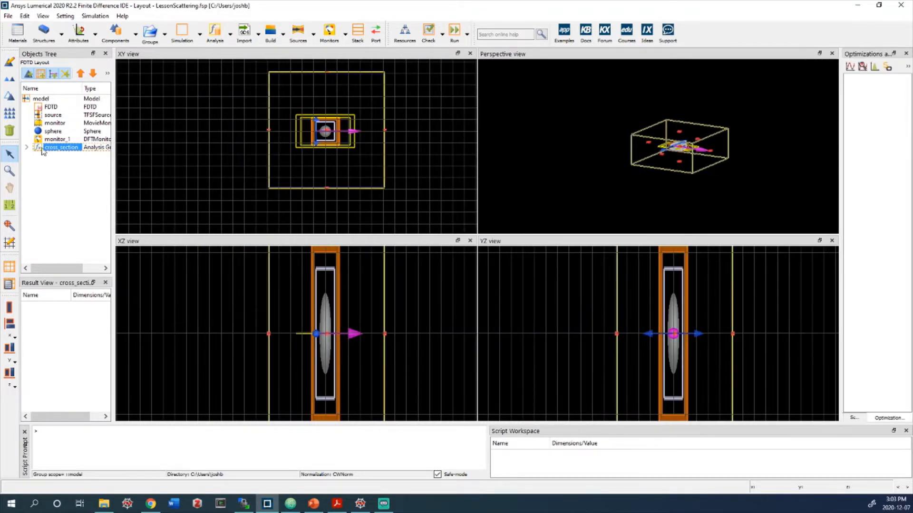
pyautogui.click(25, 147)
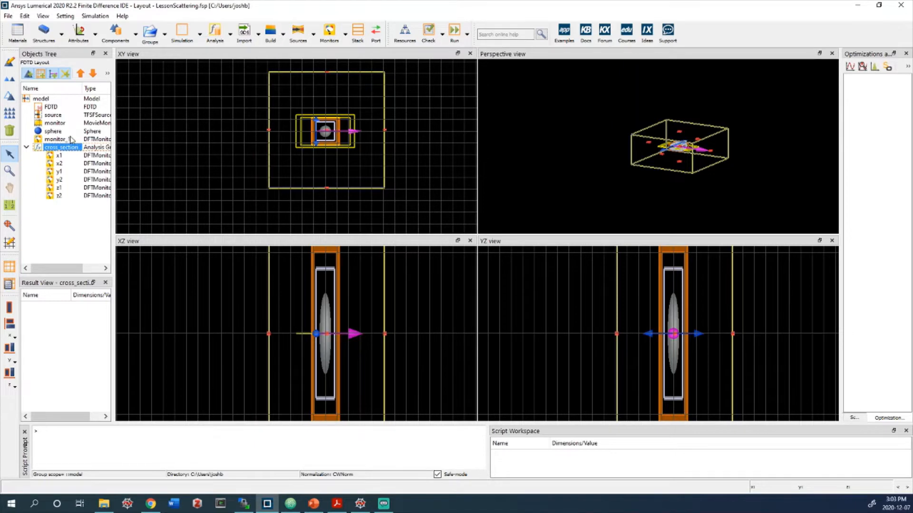
# Examine the x, y and z monitors of the cross_section group and compare them with the surfaces on the PowerPoint scattering slide.
pyautogui.click(60, 164)
pyautogui.click(61, 172)
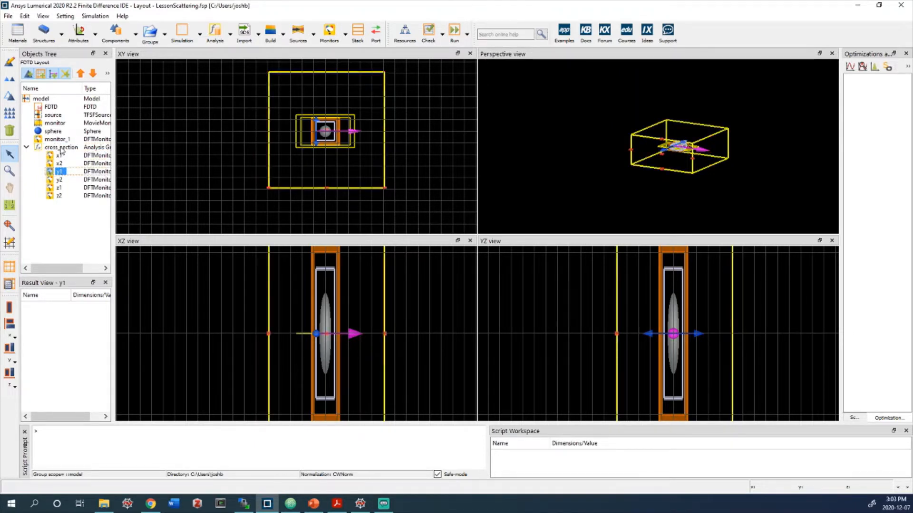
pyautogui.click(60, 180)
pyautogui.click(59, 187)
pyautogui.click(60, 195)
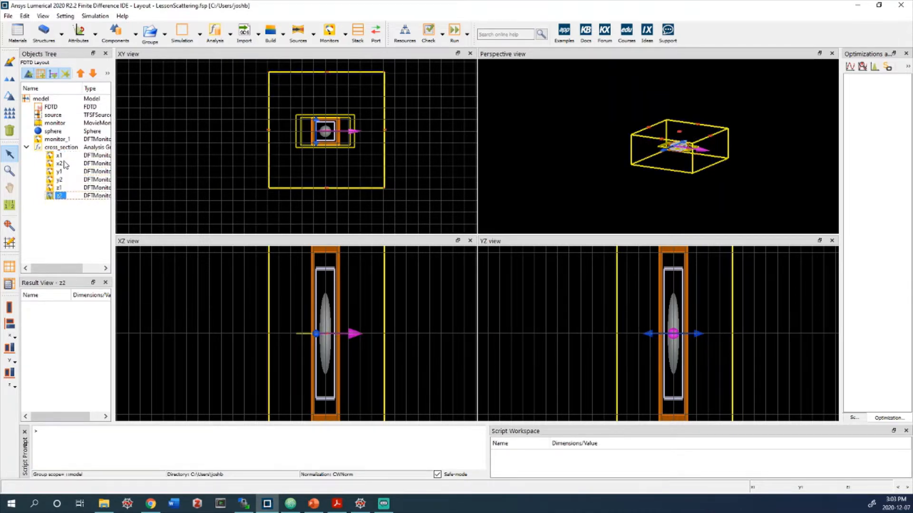
pyautogui.click(59, 156)
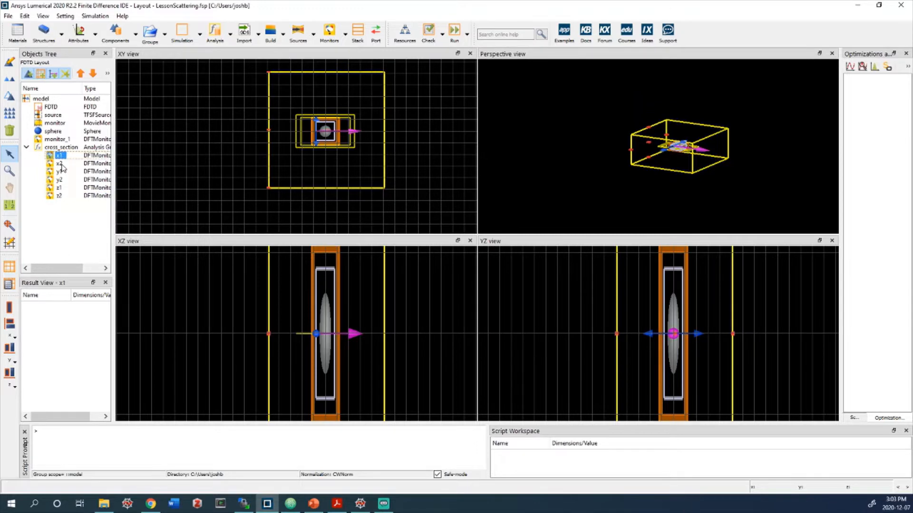
pyautogui.click(61, 163)
pyautogui.click(60, 156)
pyautogui.click(63, 165)
pyautogui.click(60, 171)
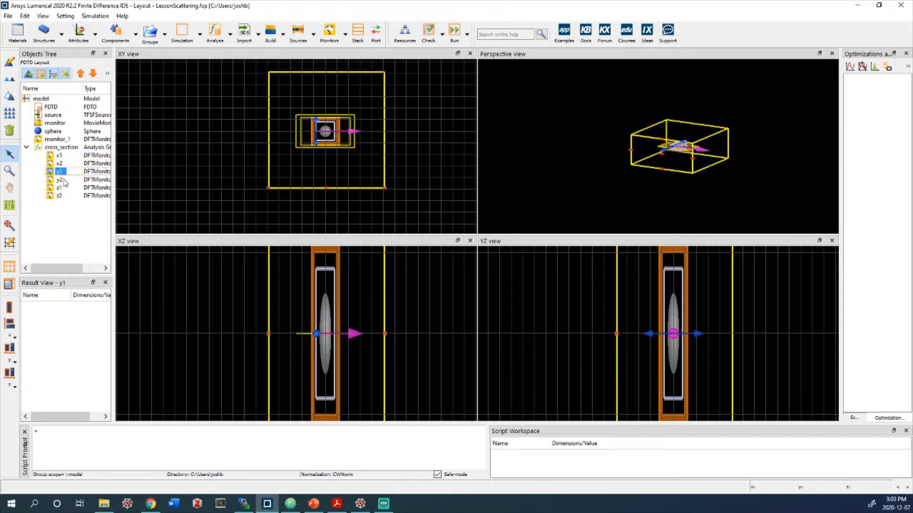
pyautogui.click(61, 180)
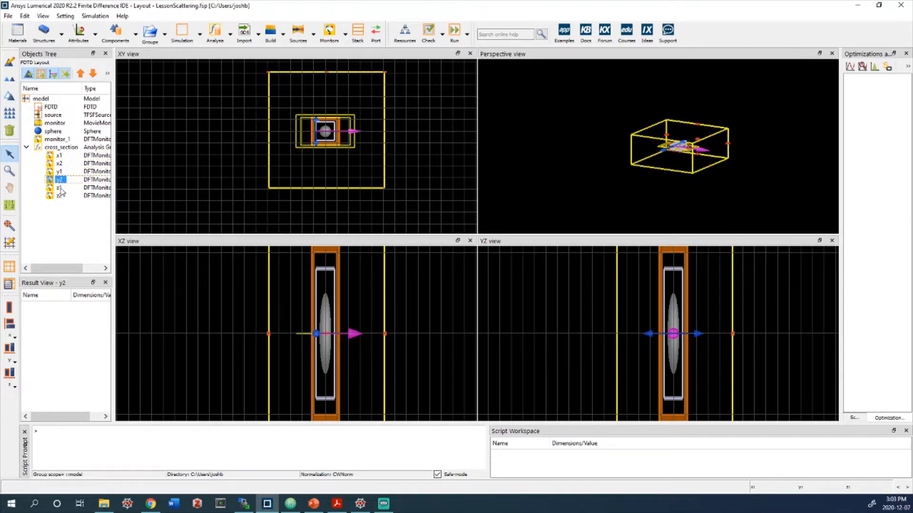
pyautogui.click(60, 188)
pyautogui.click(61, 196)
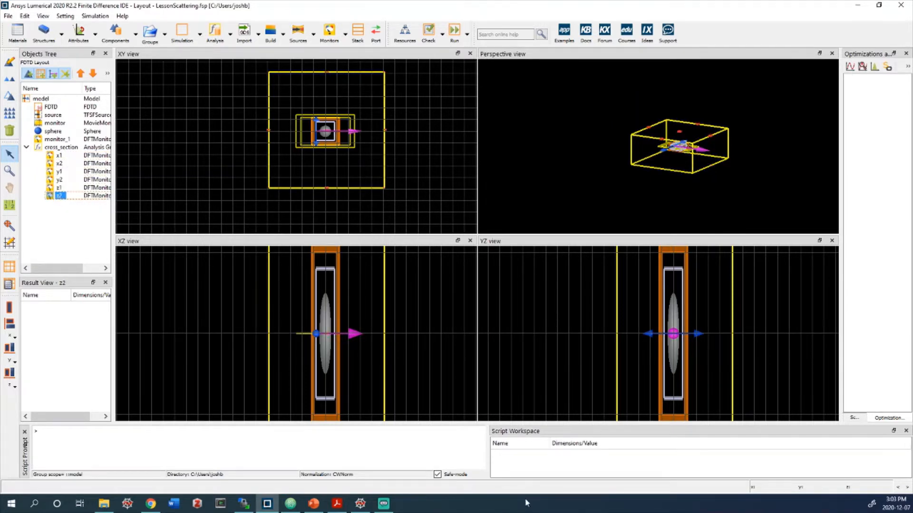
pyautogui.click(314, 503)
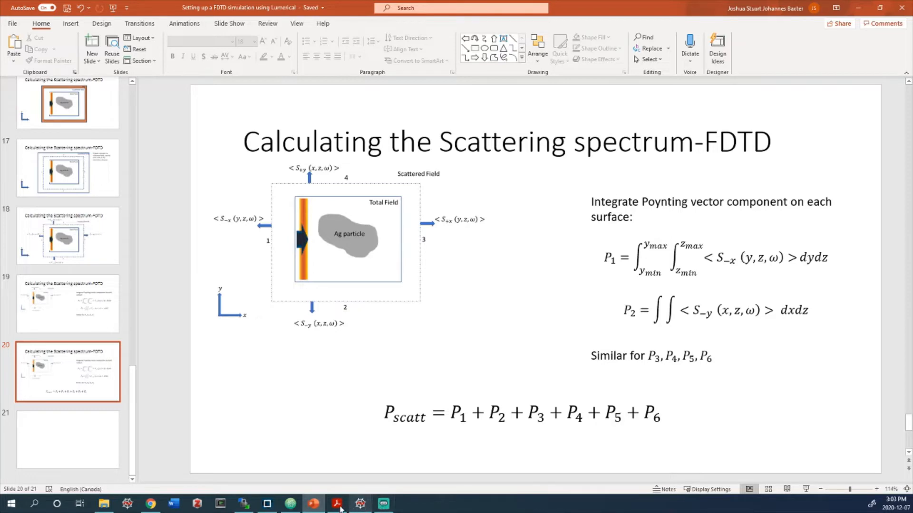
pyautogui.click(267, 504)
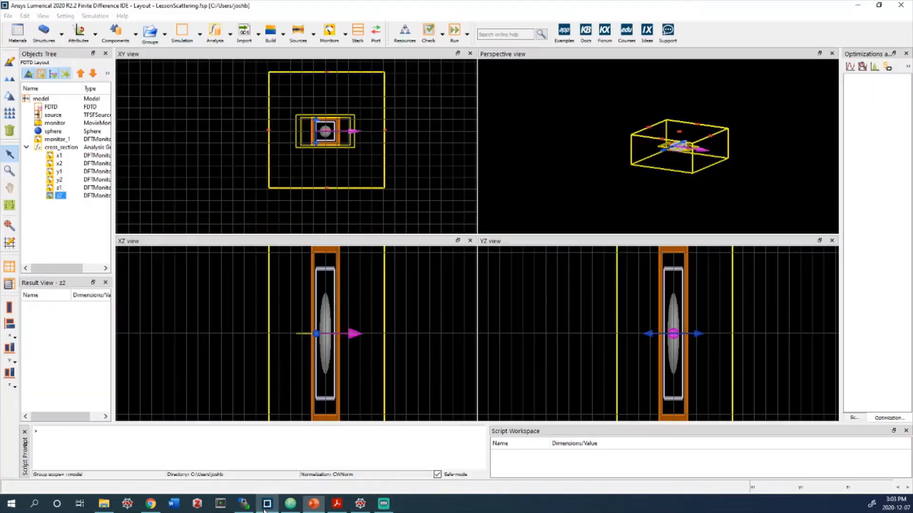
# Review the setup script of the cross_section analysis group that creates its X, Y and Z monitors.
pyautogui.rightClick(67, 148)
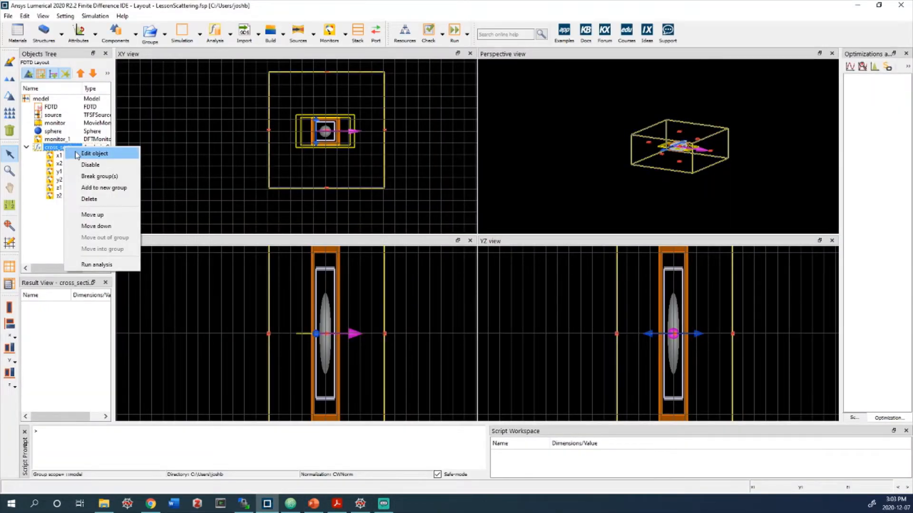
pyautogui.click(93, 153)
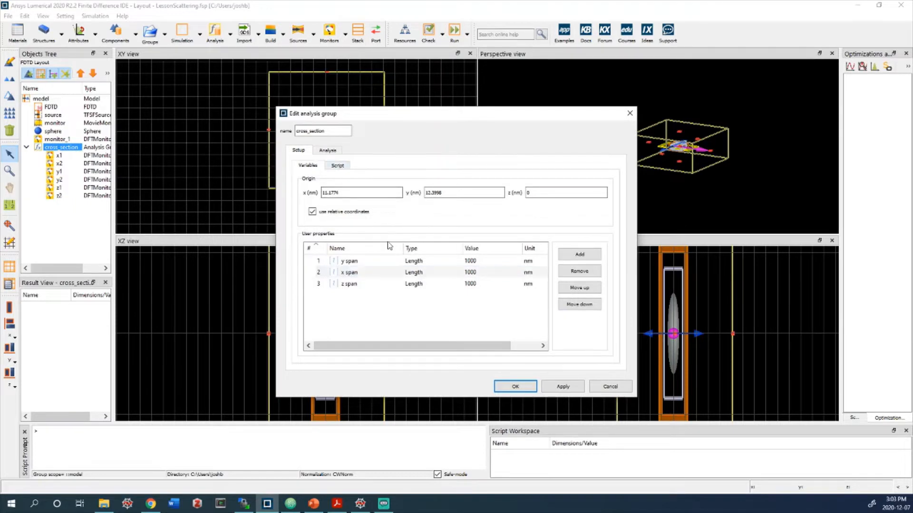
pyautogui.click(347, 167)
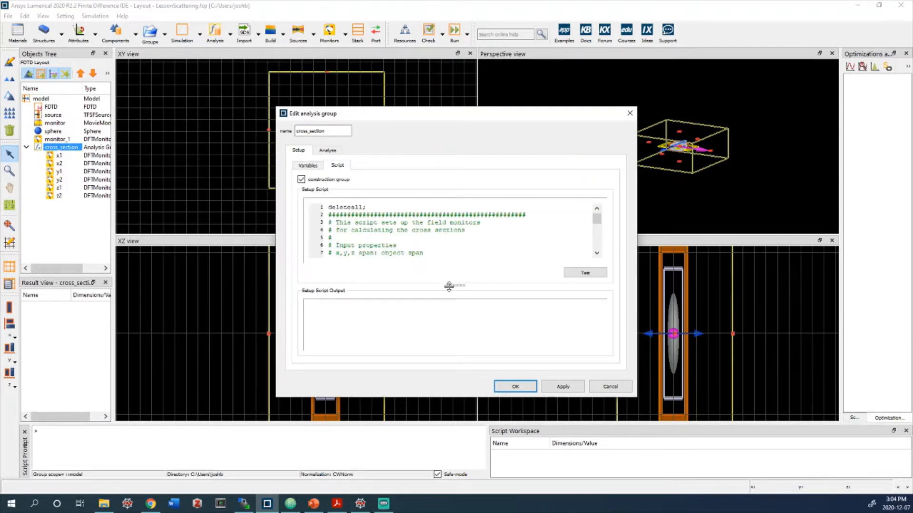
pyautogui.moveTo(449, 286); pyautogui.dragTo(448, 423)
pyautogui.scroll(-9, 510, 264)
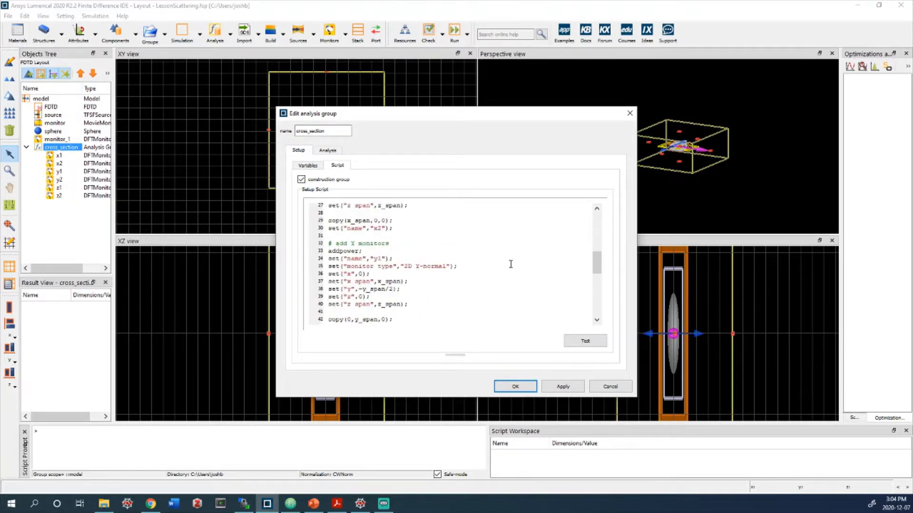
pyautogui.scroll(9, 511, 264)
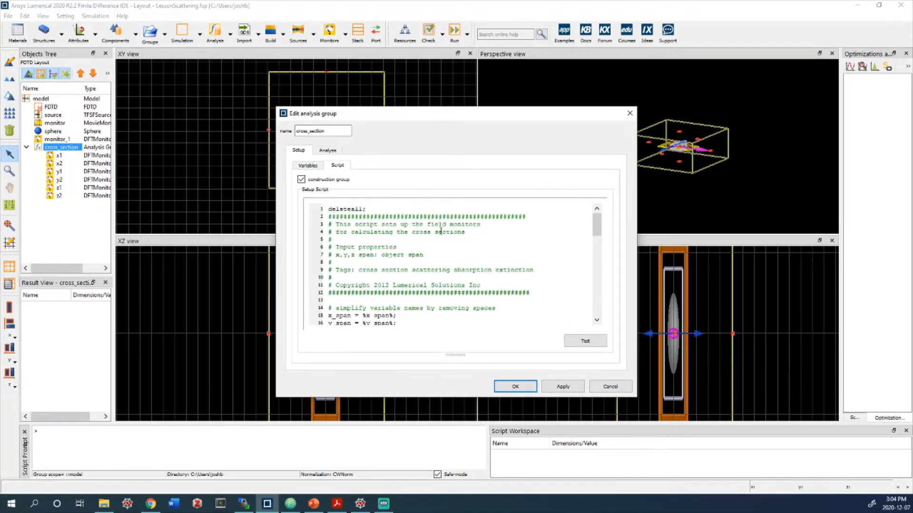
pyautogui.scroll(-18, 441, 231)
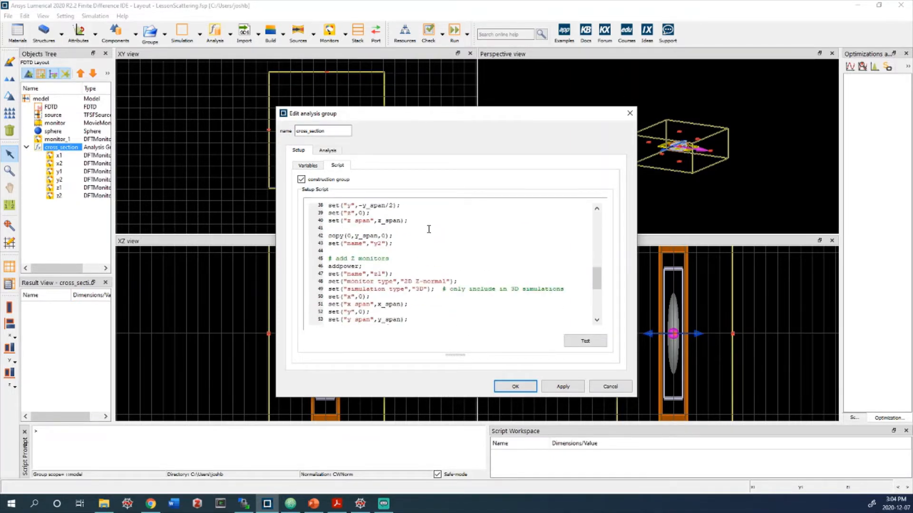
# Centre the cross_section analysis group by setting its x and y origin to 0 nm.
pyautogui.click(311, 167)
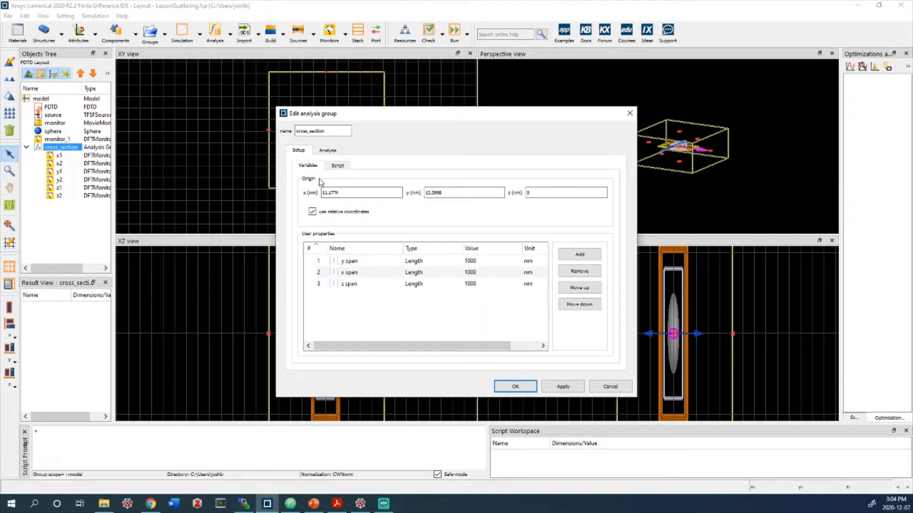
pyautogui.doubleClick(341, 193)
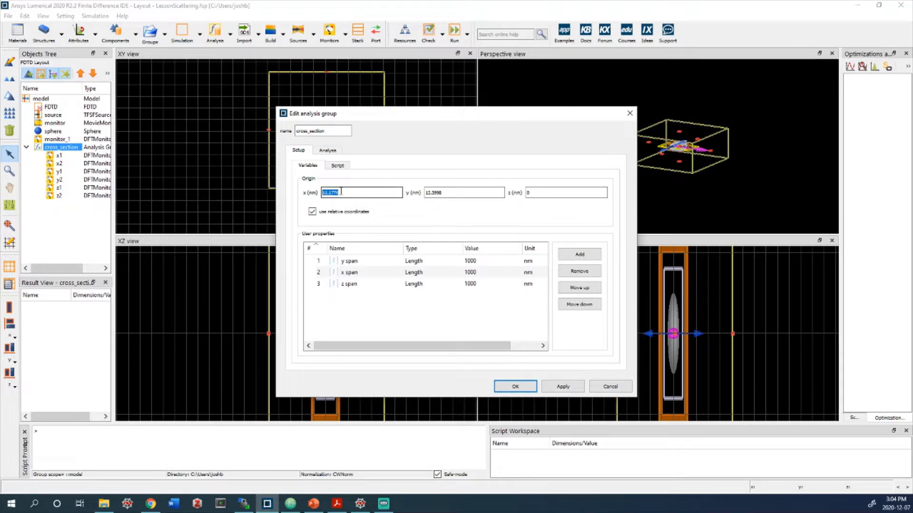
pyautogui.write('0')
pyautogui.doubleClick(434, 192)
pyautogui.write('0')
pyautogui.click(553, 195)
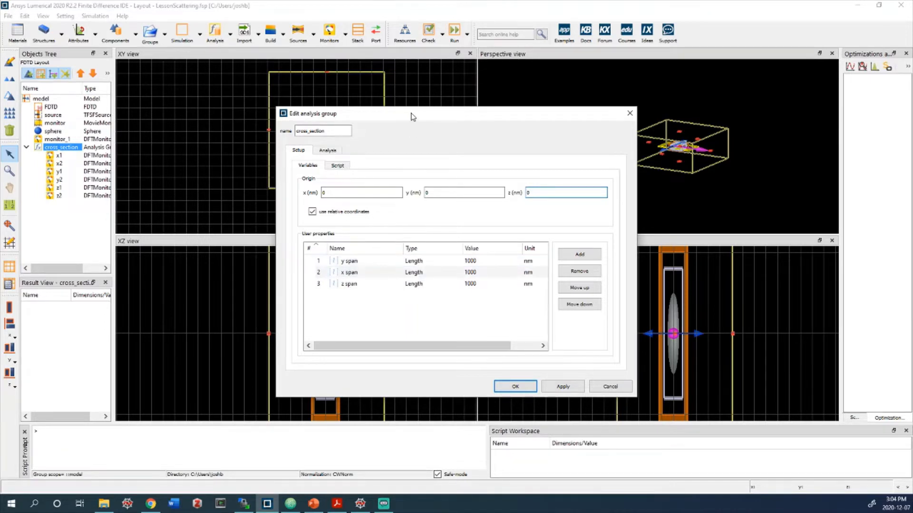
# Set the cross_section group's y span, x span and z span to 180 nm each and apply the changes.
pyautogui.moveTo(412, 116); pyautogui.dragTo(469, 117)
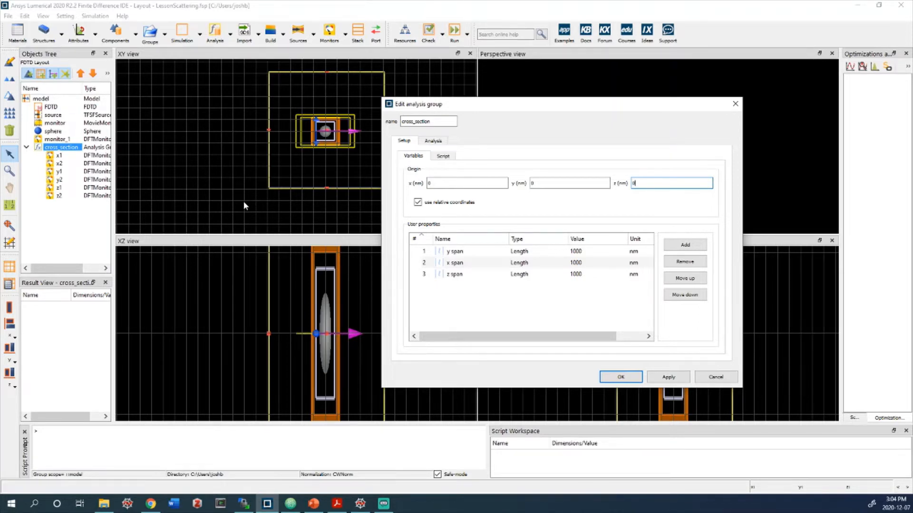
pyautogui.doubleClick(576, 251)
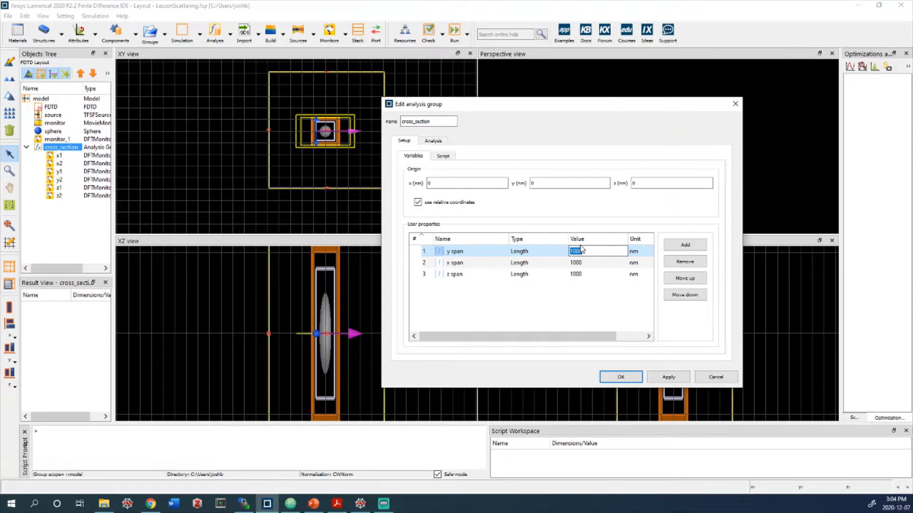
pyautogui.write('180')
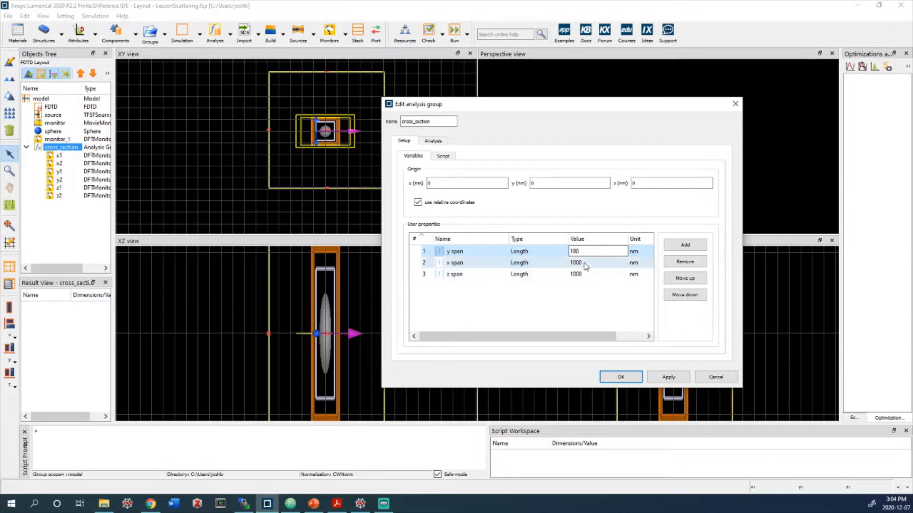
pyautogui.doubleClick(585, 262)
pyautogui.write('180')
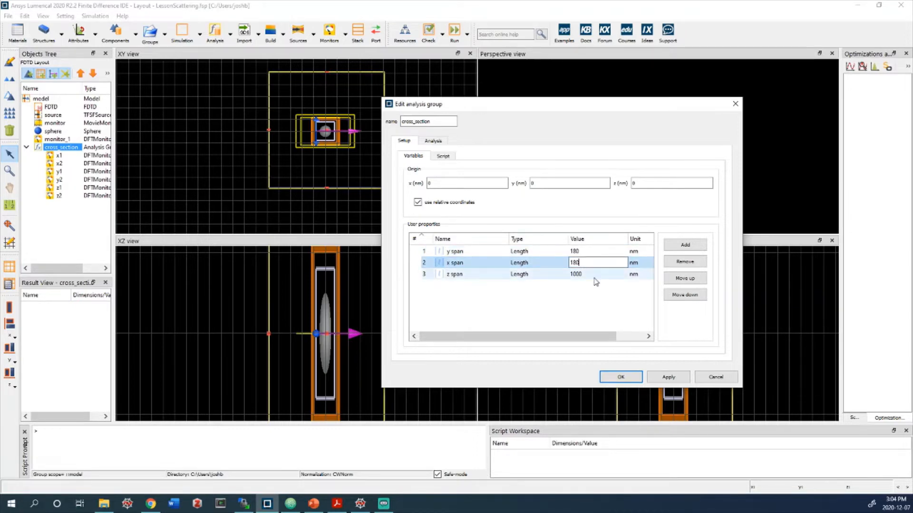
pyautogui.doubleClick(575, 274)
pyautogui.write('1')
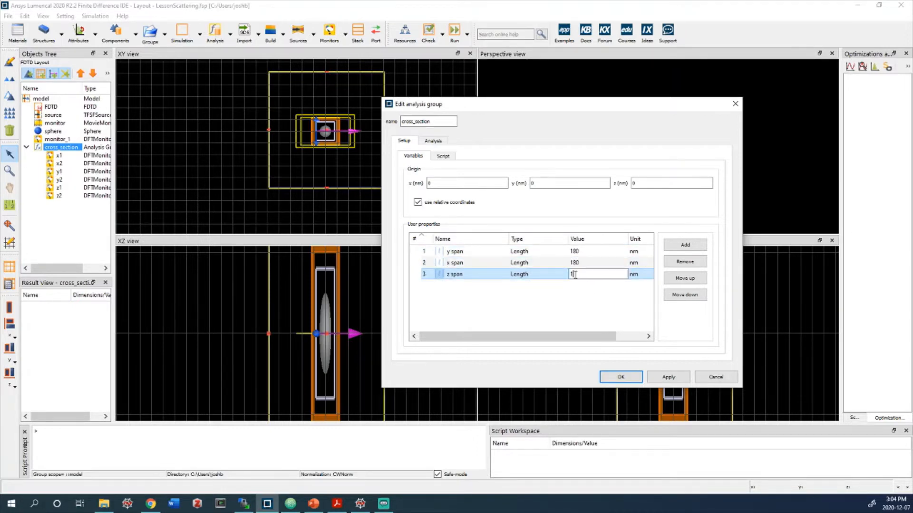
pyautogui.write('80')
pyautogui.press('Return')
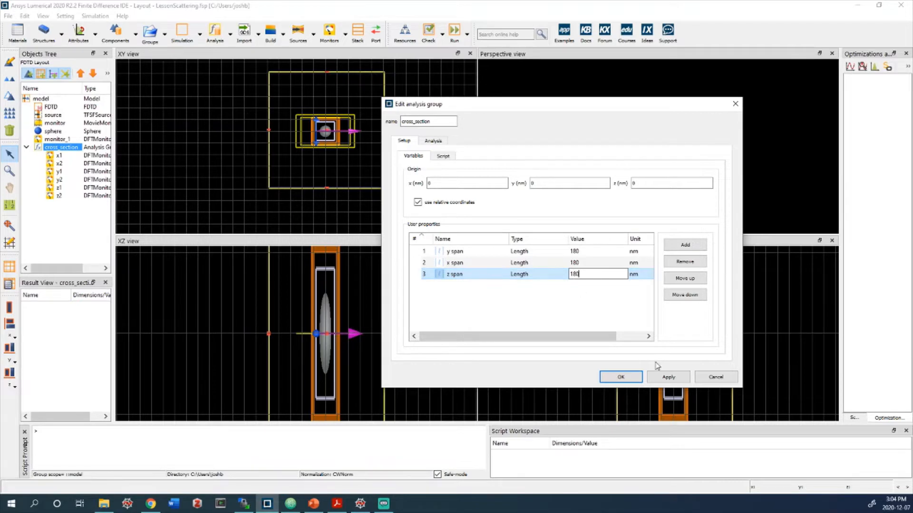
pyautogui.click(621, 377)
# Fit the whole model in the layout views and display the simulation mesh.
pyautogui.scroll(3, 305, 119)
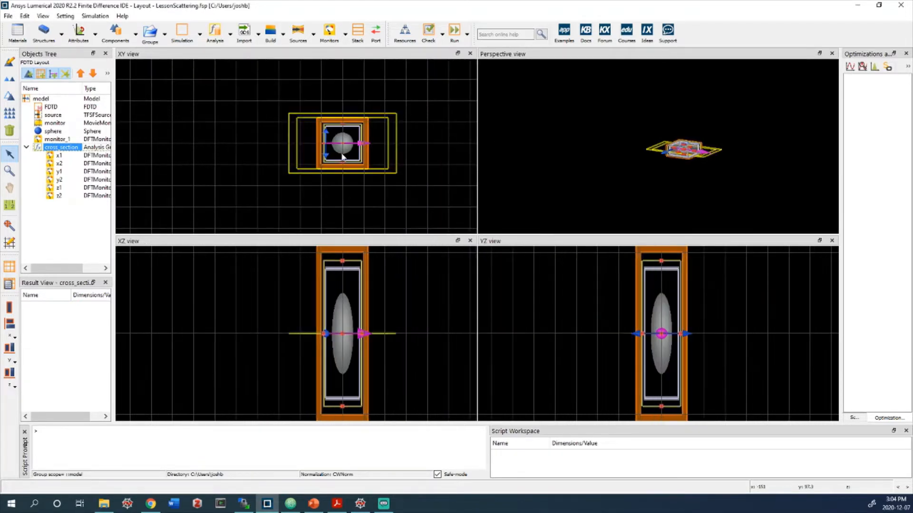
pyautogui.click(9, 225)
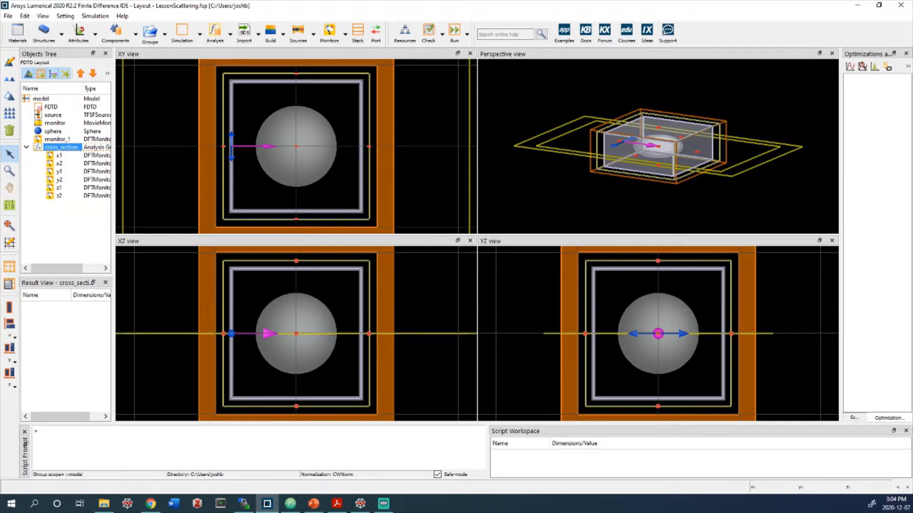
pyautogui.click(9, 267)
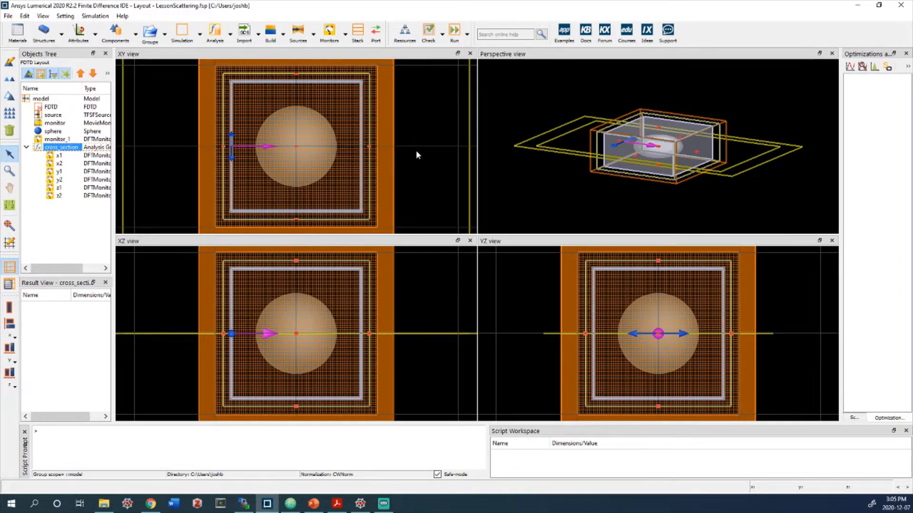
# Examine the mesh cells between the source boundary, the cross-section monitors and the simulation region edge in the XY view.
pyautogui.scroll(4, 282, 72)
pyautogui.scroll(1, 326, 67)
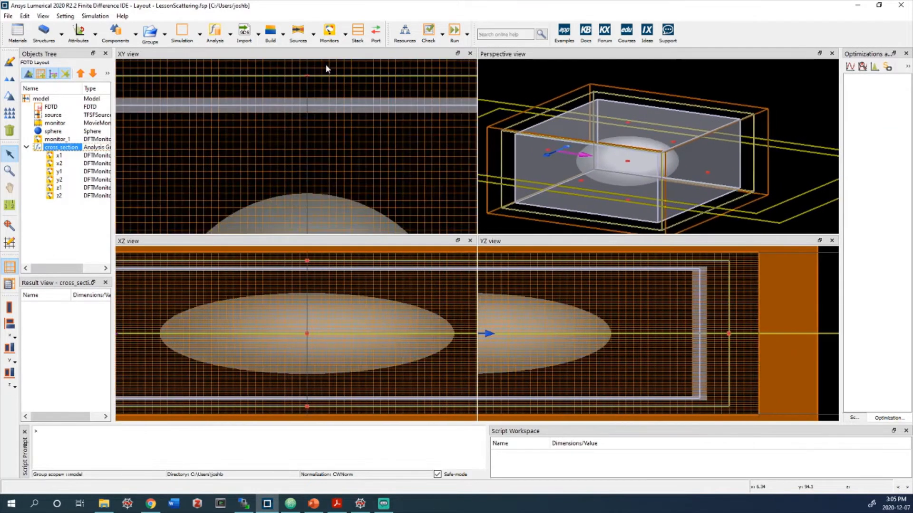
pyautogui.scroll(-6, 326, 76)
pyautogui.scroll(5, 322, 63)
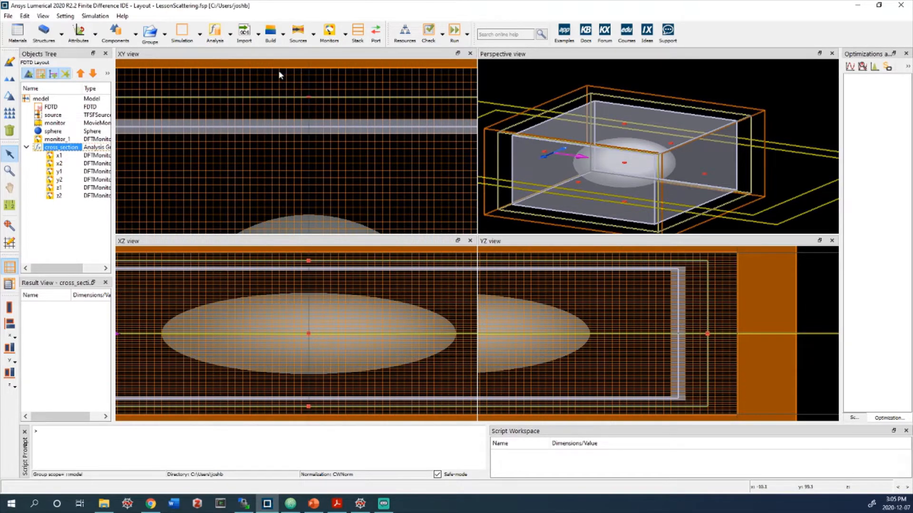
pyautogui.scroll(-7, 331, 103)
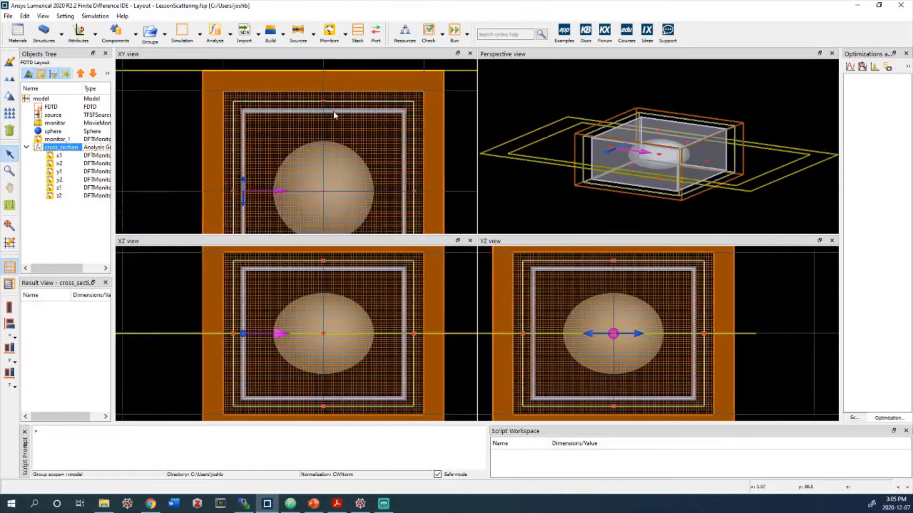
pyautogui.scroll(-1, 322, 151)
pyautogui.scroll(1, 326, 154)
pyautogui.scroll(-1, 326, 164)
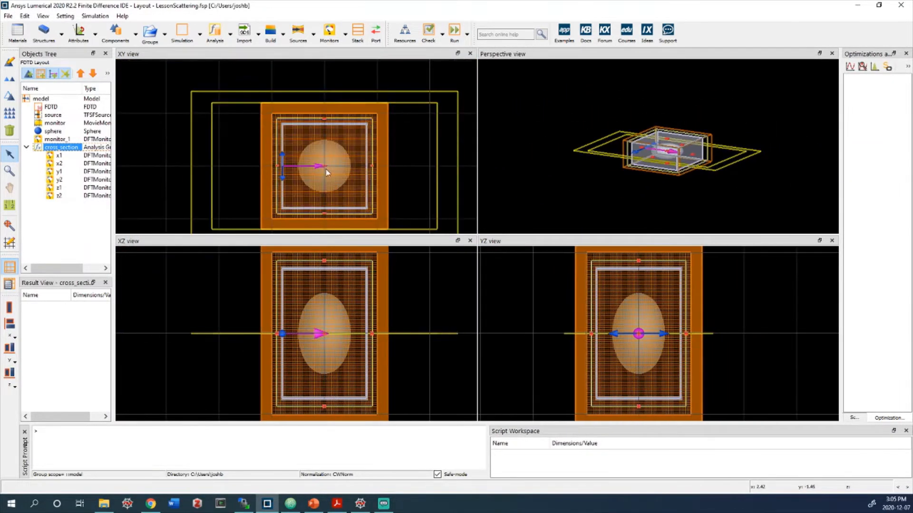
pyautogui.scroll(1, 322, 202)
pyautogui.scroll(1, 350, 209)
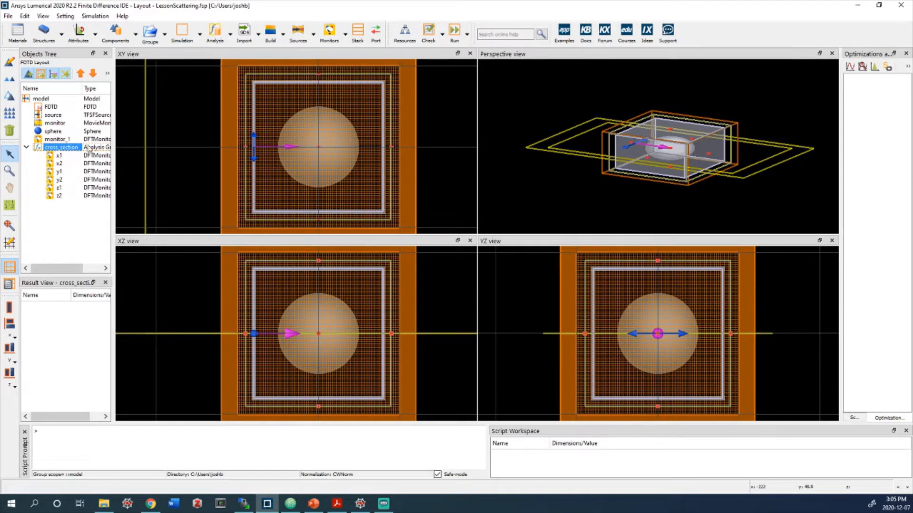
# Open the cross_section group for editing and bring up its analysis script at the transmission calculations.
pyautogui.rightClick(57, 150)
pyautogui.click(85, 156)
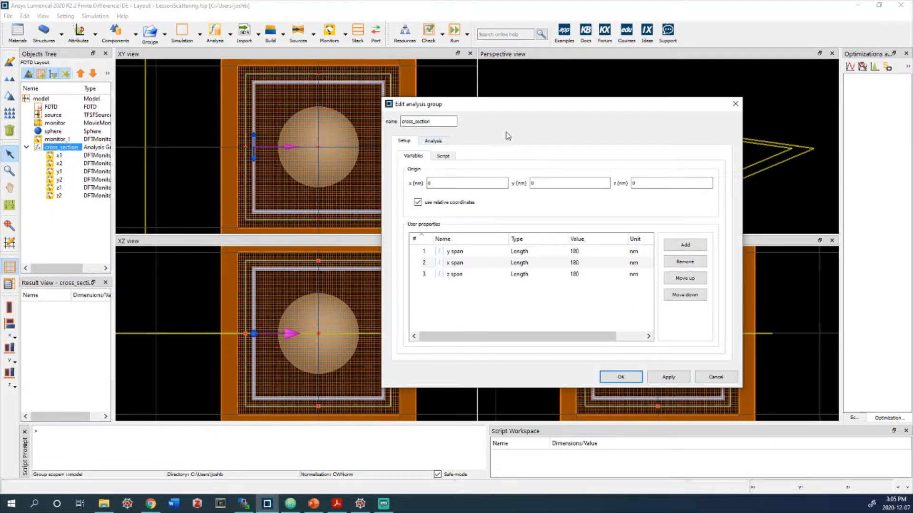
pyautogui.click(432, 143)
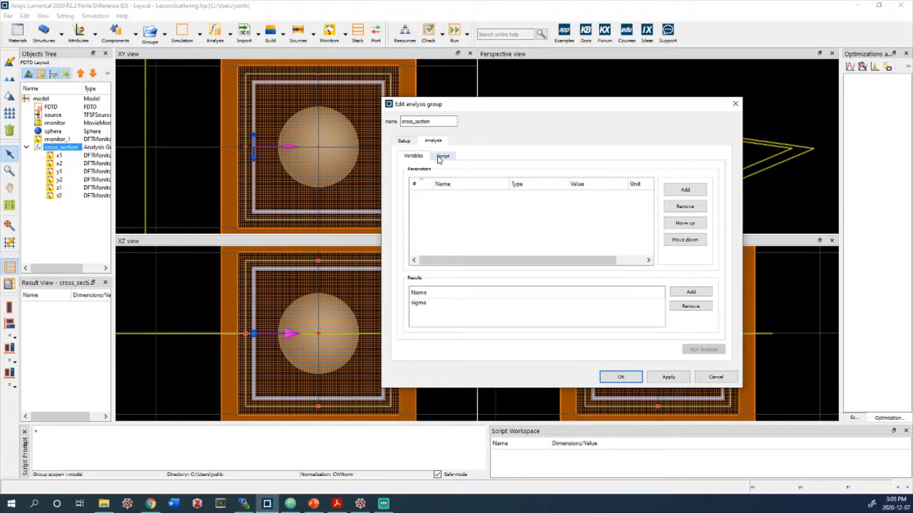
pyautogui.click(442, 157)
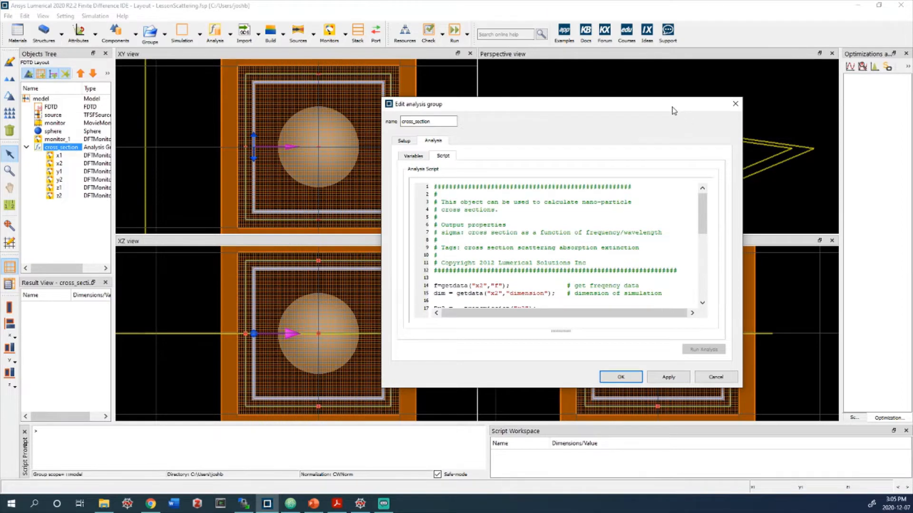
pyautogui.moveTo(673, 108); pyautogui.dragTo(661, 64)
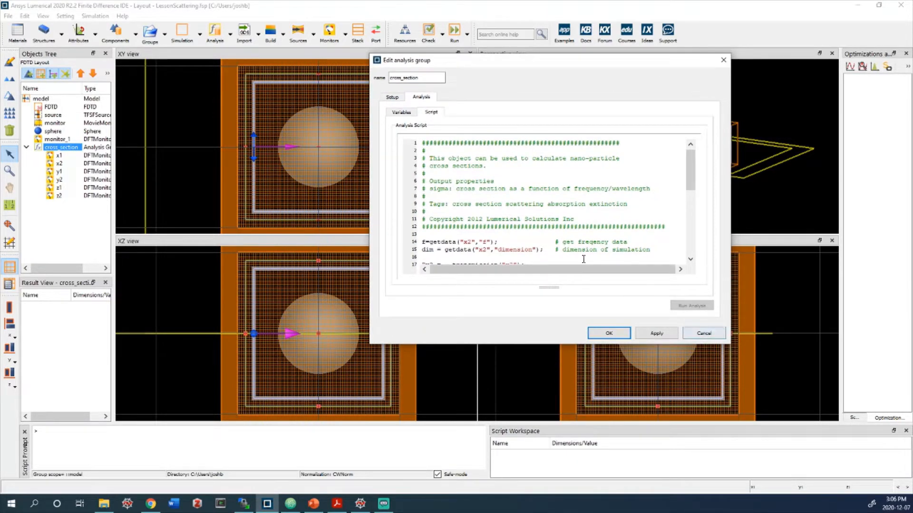
pyautogui.scroll(-4, 564, 223)
pyautogui.scroll(2, 524, 199)
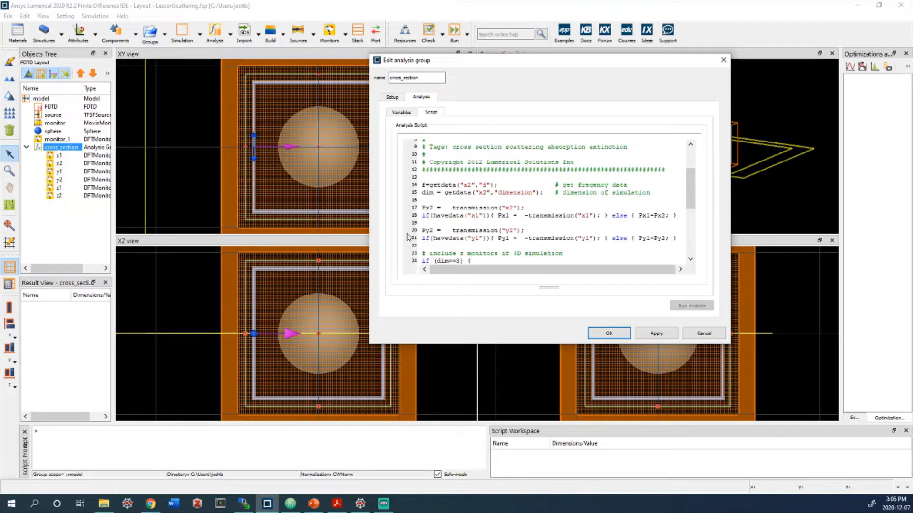
# Examine the Px2 transmission line in the analysis script and compare it with the Poynting vector integrals on the PowerPoint scattering slide.
pyautogui.tripleClick(426, 208)
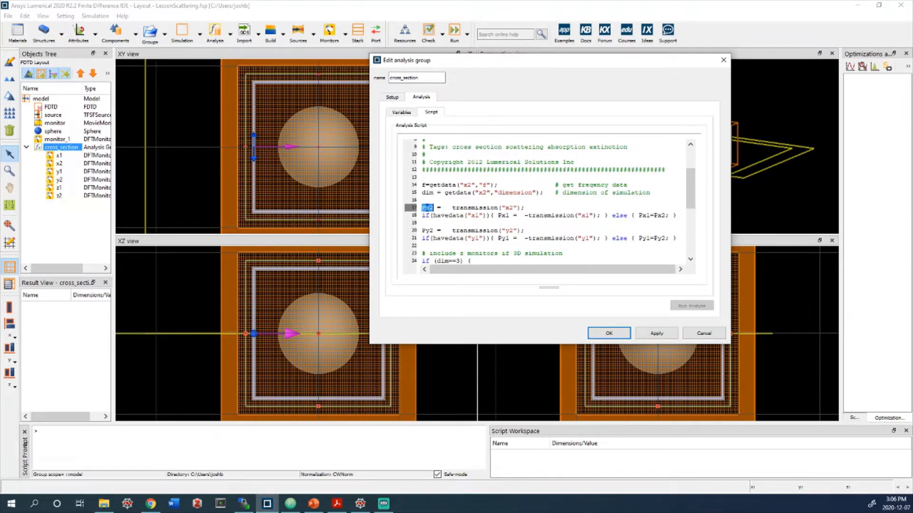
pyautogui.click(440, 207)
pyautogui.moveTo(514, 208); pyautogui.dragTo(506, 208)
pyautogui.tripleClick(492, 209)
pyautogui.tripleClick(492, 209)
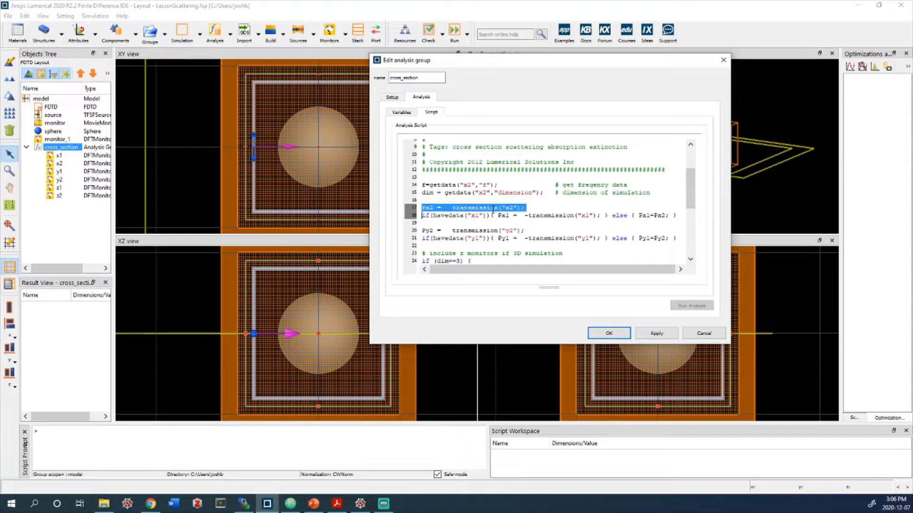
pyautogui.click(446, 209)
pyautogui.doubleClick(430, 208)
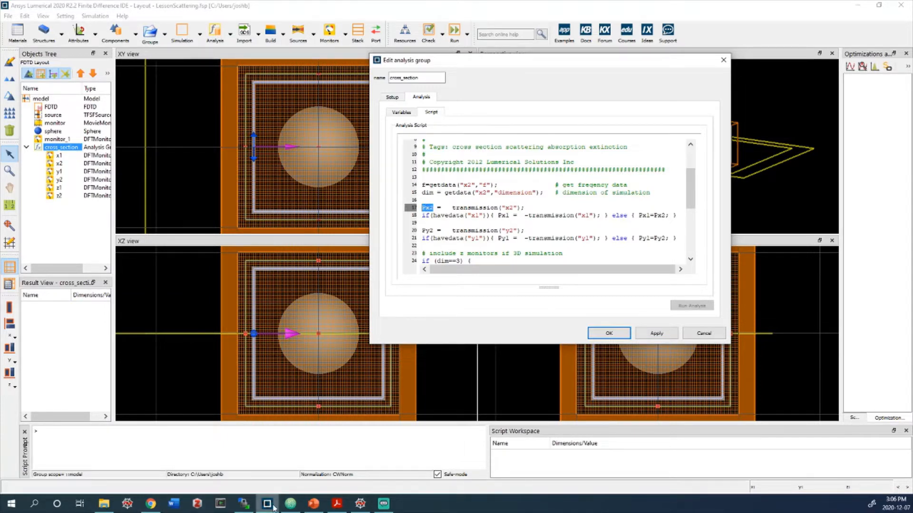
pyautogui.click(313, 503)
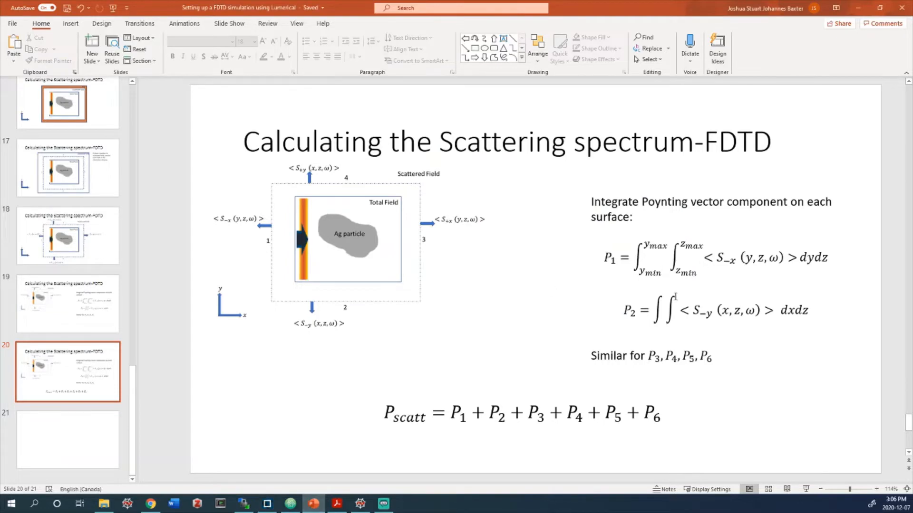
pyautogui.click(621, 310)
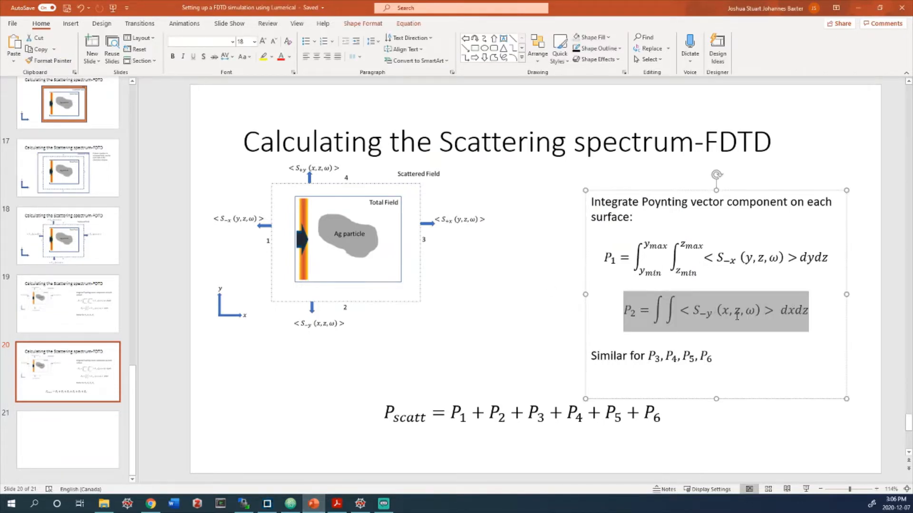
pyautogui.click(867, 7)
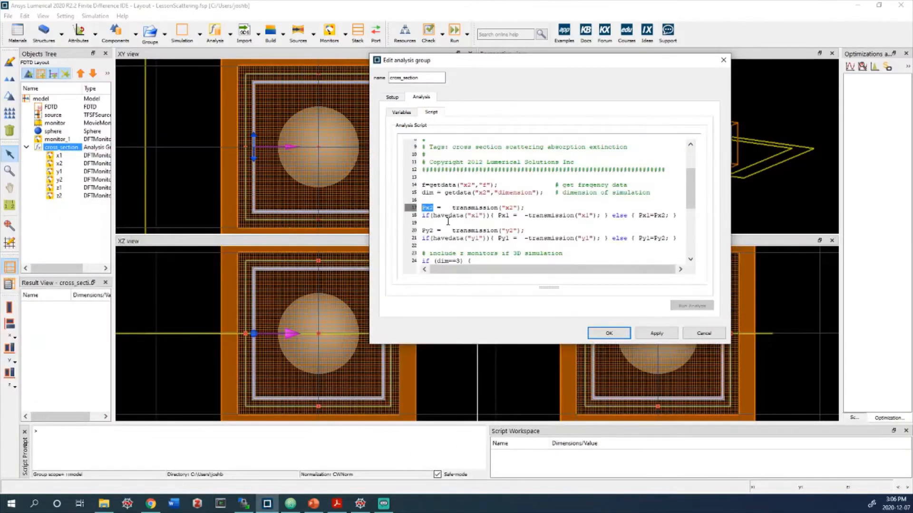
# Examine the transmission calls for the x2, x1 and y2 monitors in the analysis script, including the negative sign on x1.
pyautogui.doubleClick(462, 209)
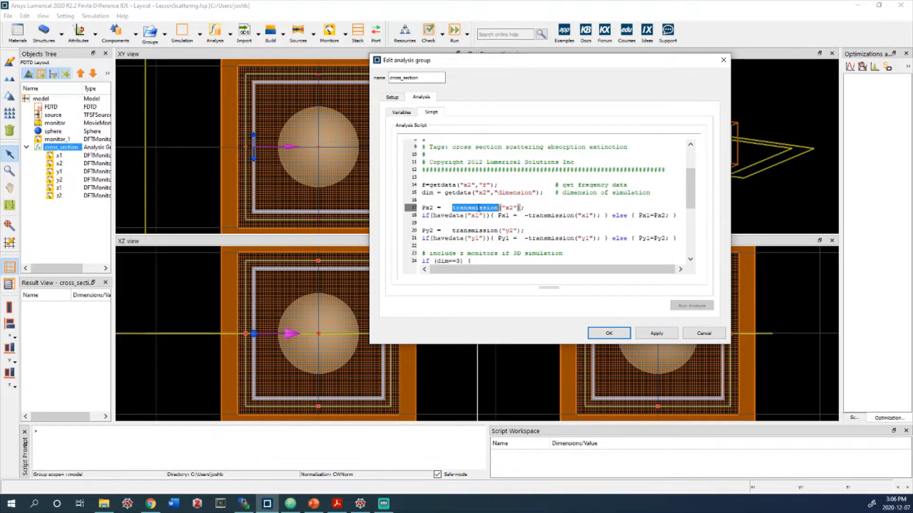
pyautogui.scroll(-1, 489, 210)
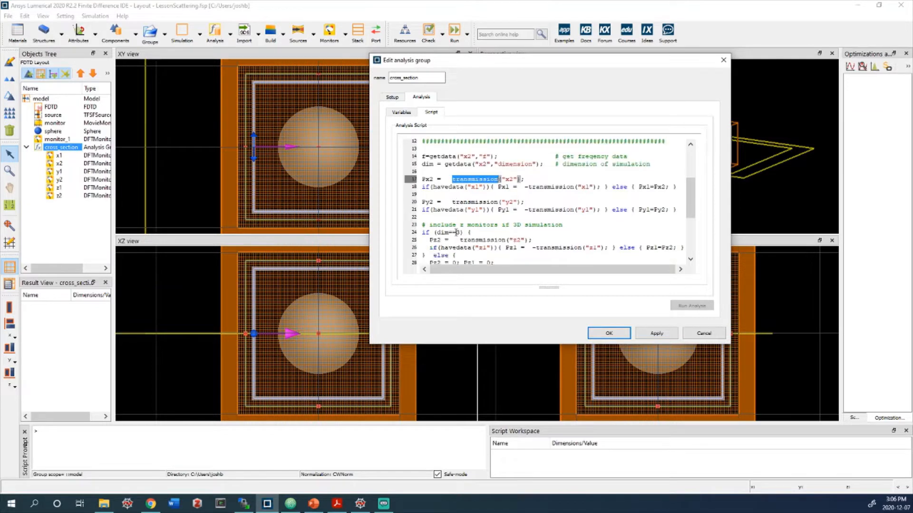
pyautogui.scroll(1, 455, 233)
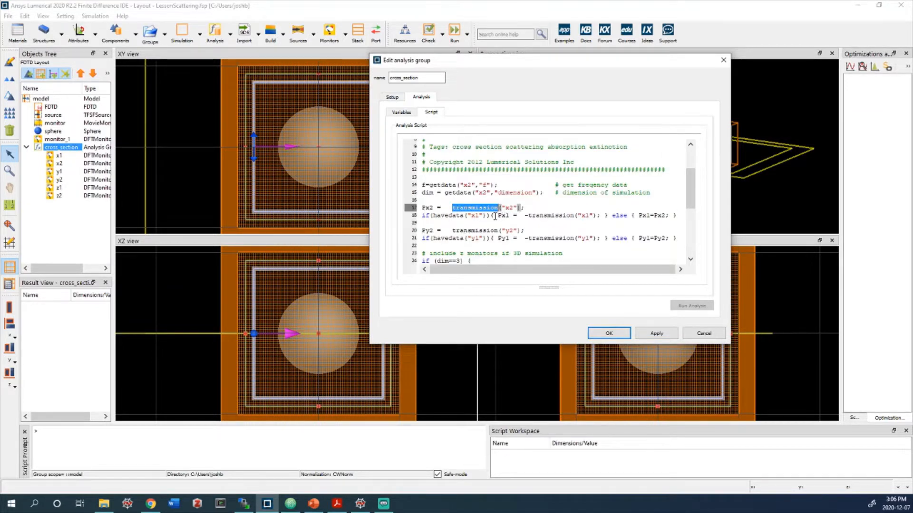
pyautogui.moveTo(494, 215); pyautogui.dragTo(599, 217)
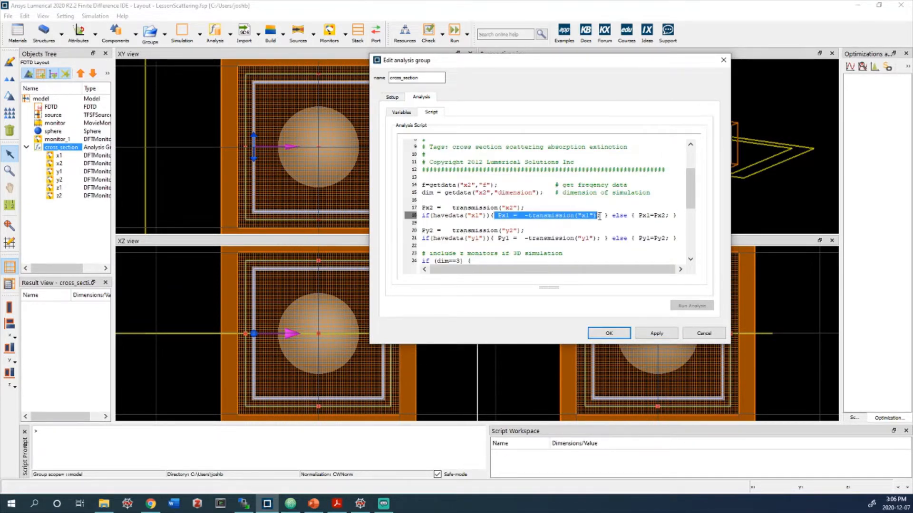
pyautogui.click(563, 234)
pyautogui.moveTo(529, 217); pyautogui.dragTo(596, 214)
pyautogui.click(583, 222)
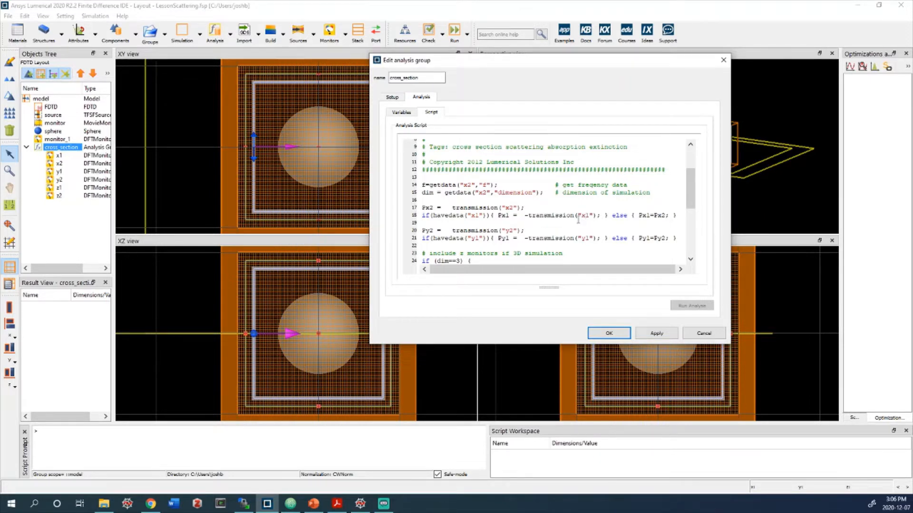
pyautogui.doubleClick(555, 217)
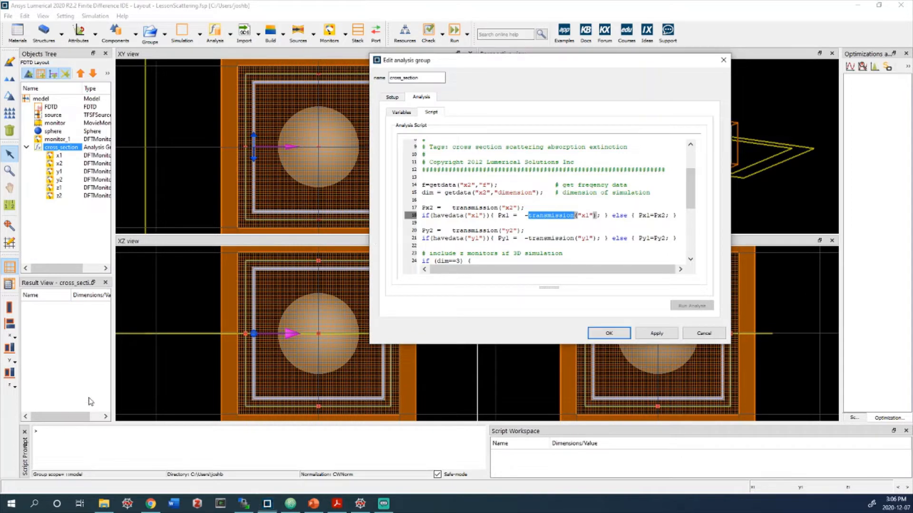
pyautogui.doubleClick(465, 230)
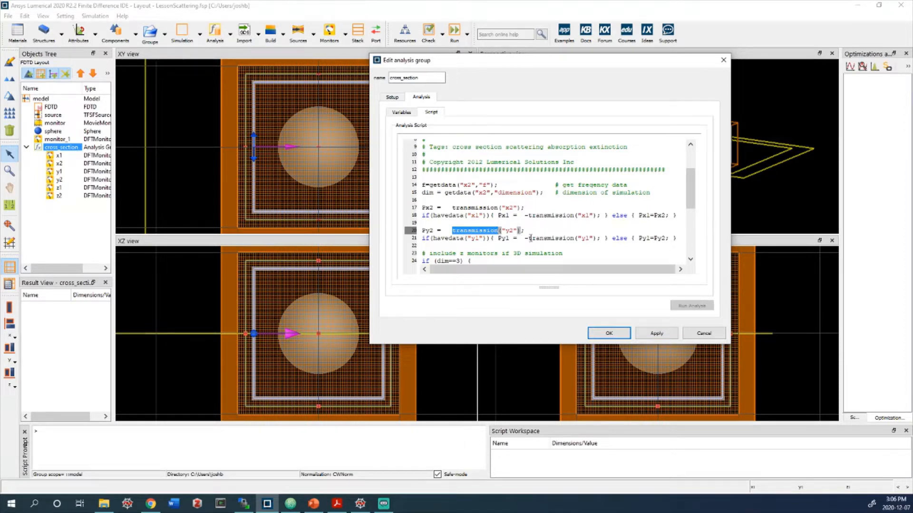
# Examine the Pscat line of the analysis script, which sums the six monitor transmissions and multiplies by sourcepower.
pyautogui.scroll(-5, 505, 237)
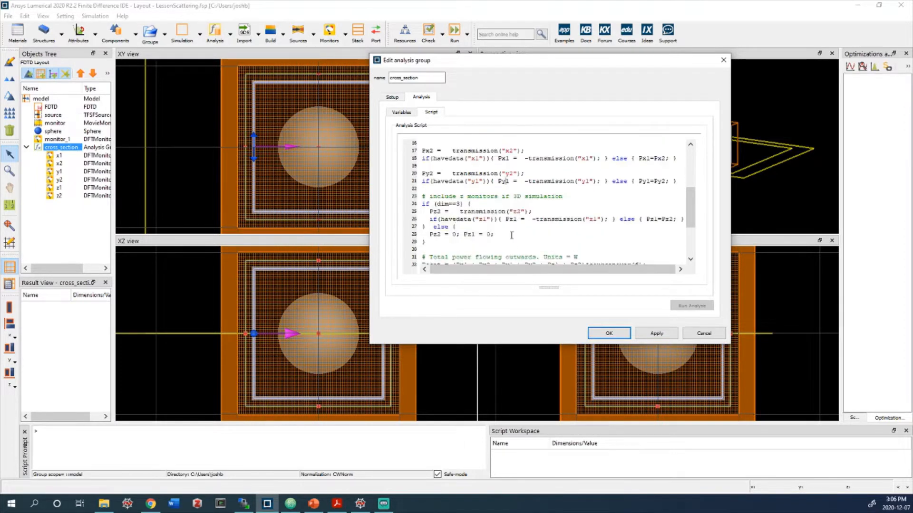
pyautogui.moveTo(422, 208); pyautogui.dragTo(434, 208)
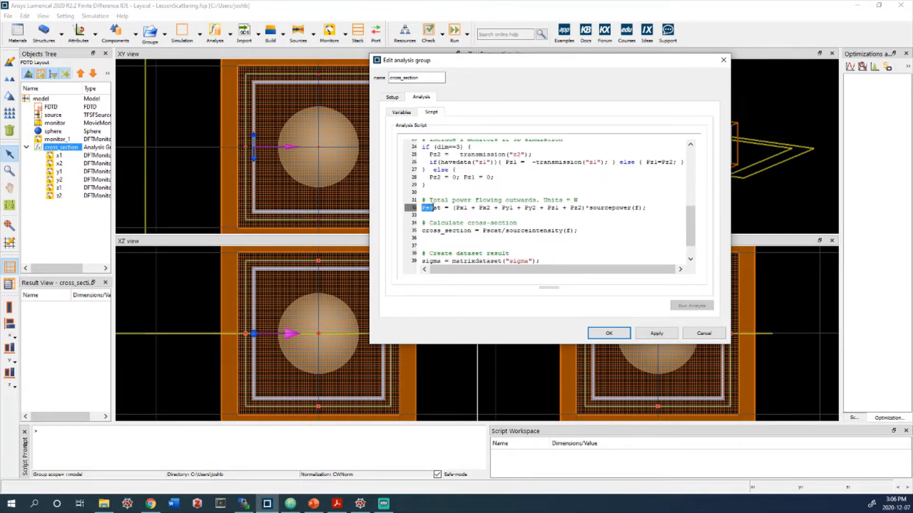
pyautogui.click(433, 208)
pyautogui.doubleClick(460, 208)
pyautogui.click(576, 208)
pyautogui.scroll(-1, 565, 212)
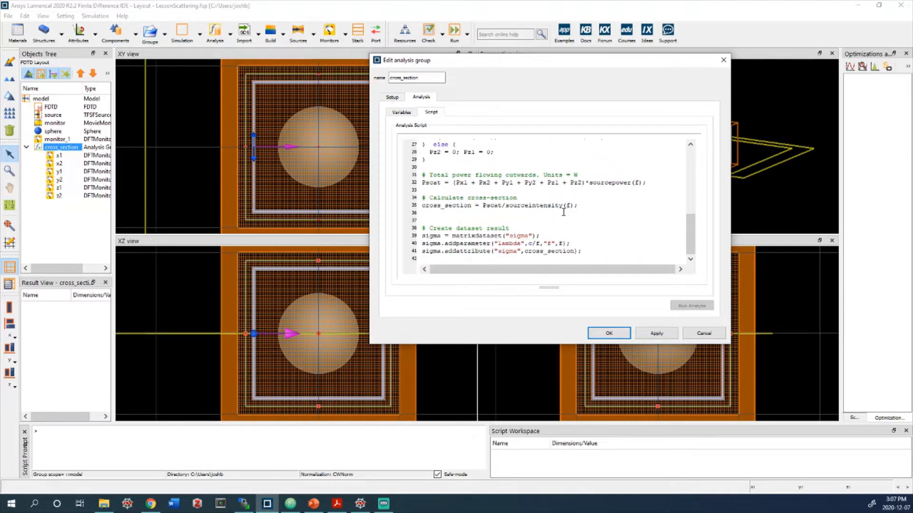
# Examine the cross_section line and its division of Pscat by sourceintensity in the analysis script.
pyautogui.moveTo(509, 208); pyautogui.dragTo(575, 206)
pyautogui.click(564, 193)
pyautogui.doubleClick(542, 204)
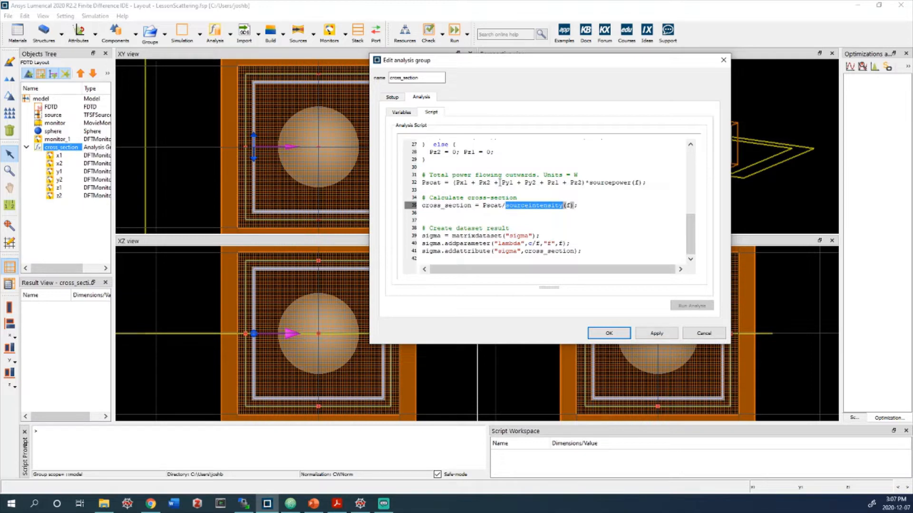
pyautogui.doubleClick(440, 205)
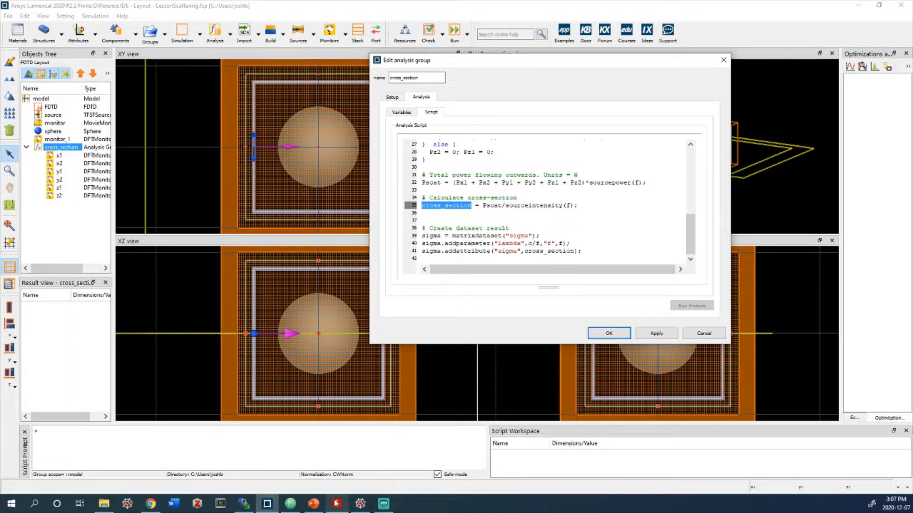
# Switch to PowerPoint, consult the scattering cross-section formula on slide 14, and return to the analysis script.
pyautogui.click(313, 504)
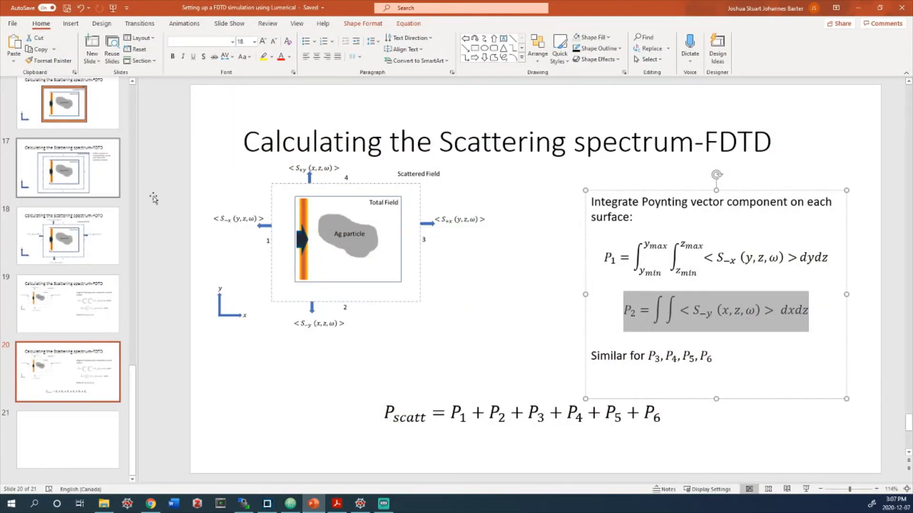
pyautogui.scroll(5, 71, 190)
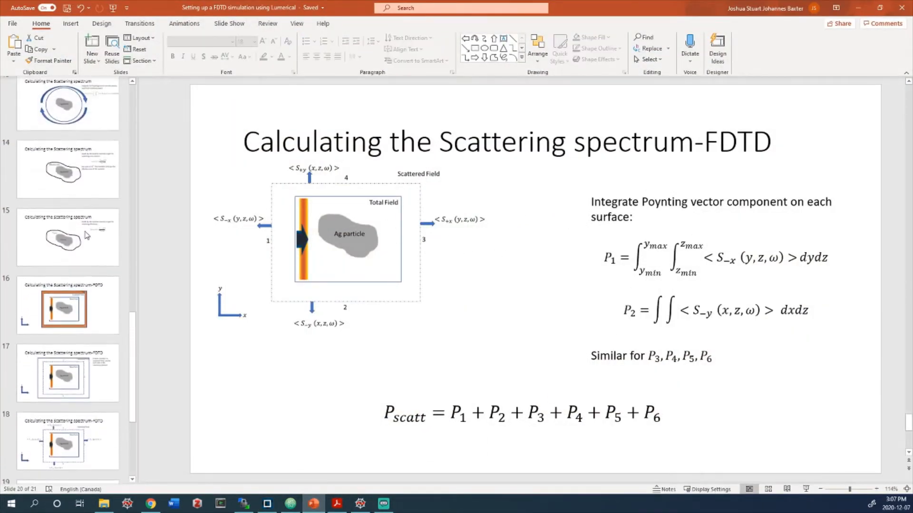
pyautogui.click(96, 185)
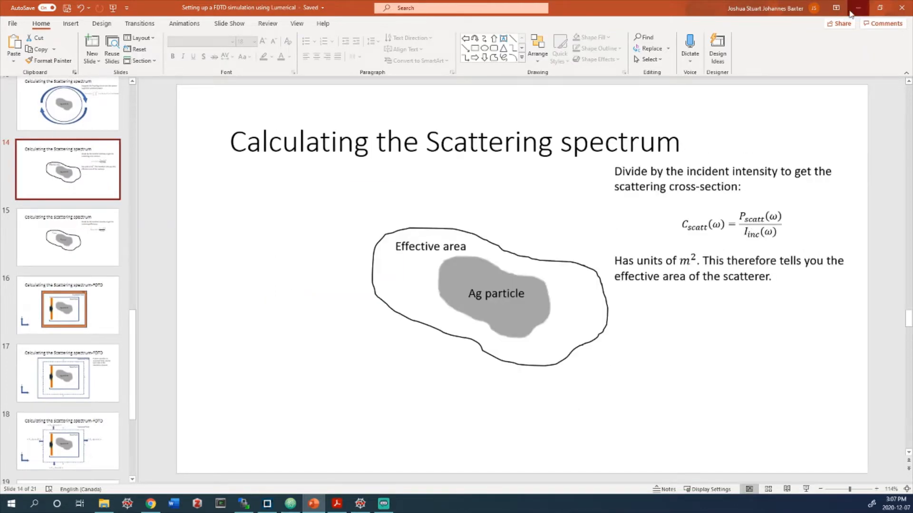
pyautogui.click(858, 7)
# Review the full analysis script from its header comments through the transmission terms to the cross-section calculation.
pyautogui.click(472, 197)
pyautogui.scroll(9, 476, 195)
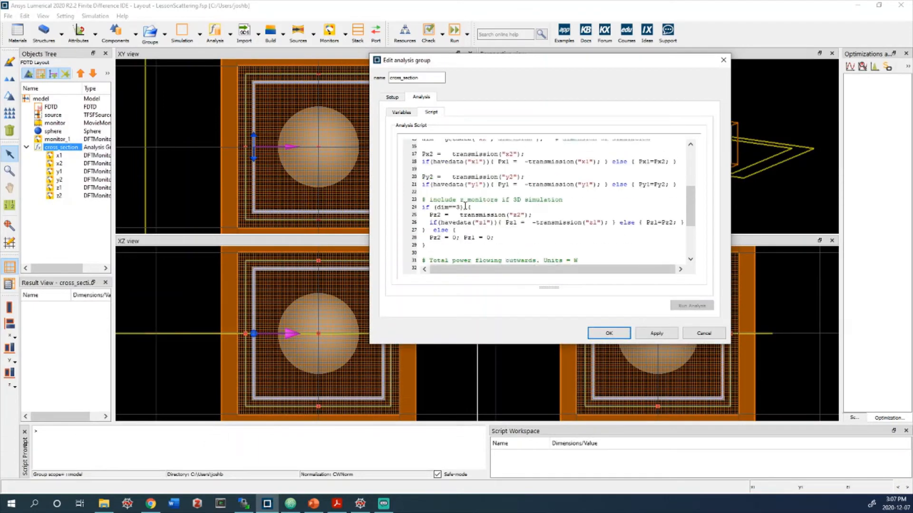
pyautogui.scroll(-3, 494, 186)
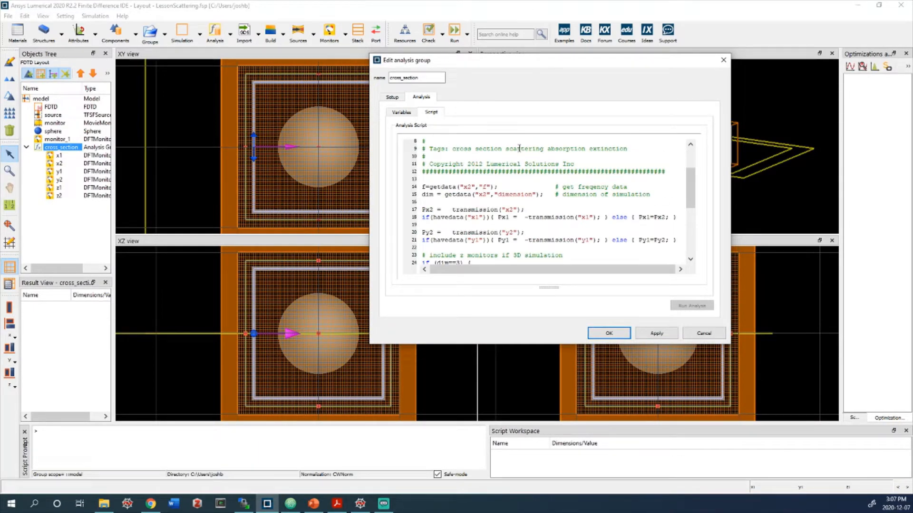
pyautogui.scroll(-6, 519, 228)
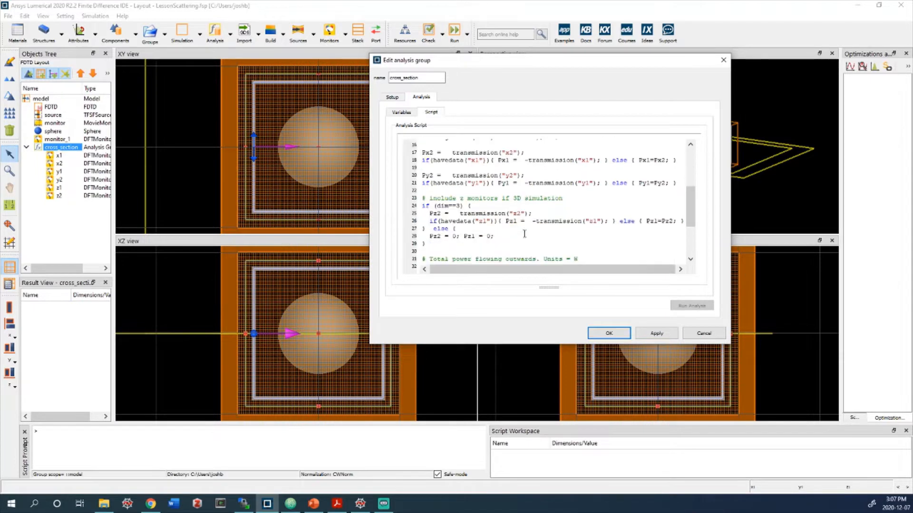
pyautogui.scroll(6, 518, 230)
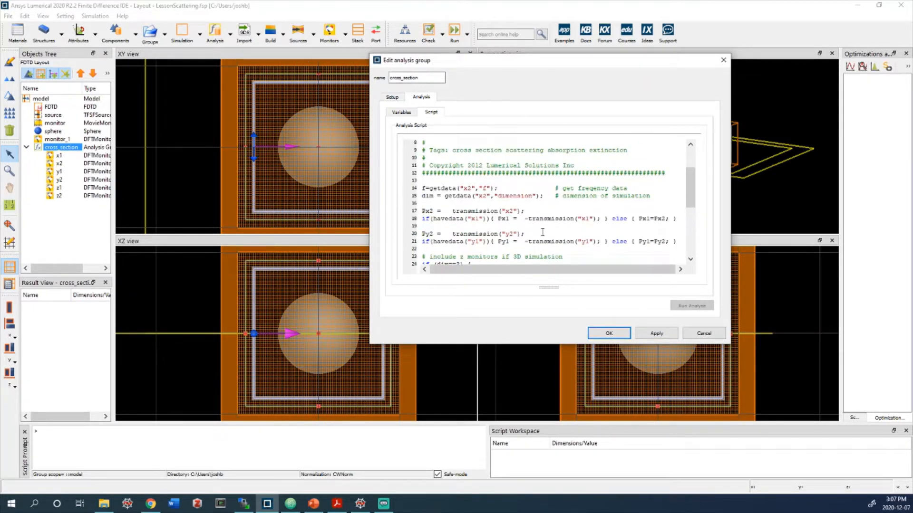
pyautogui.scroll(3, 542, 225)
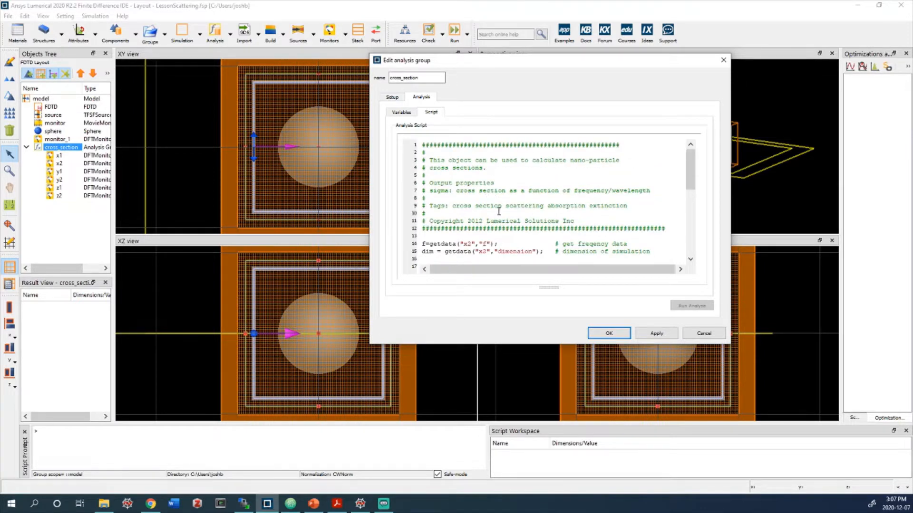
pyautogui.scroll(-5, 518, 218)
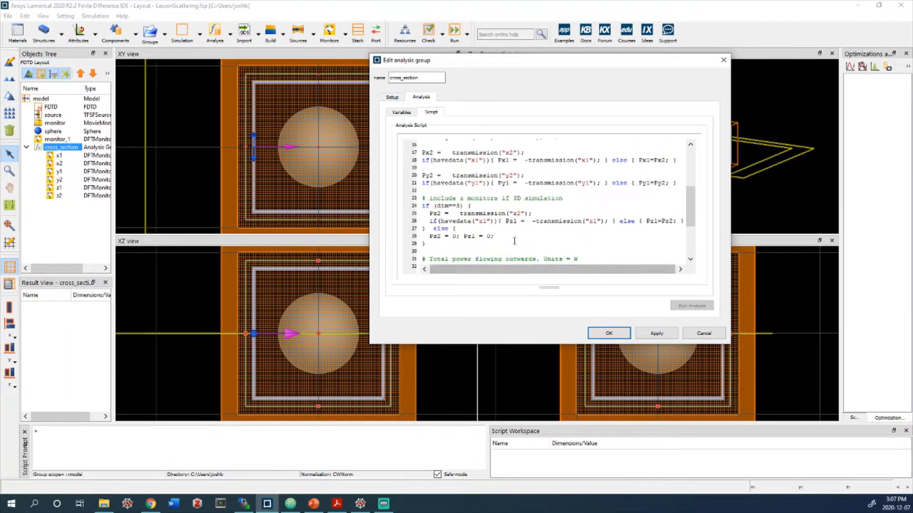
pyautogui.scroll(-4, 522, 231)
pyautogui.scroll(1, 529, 240)
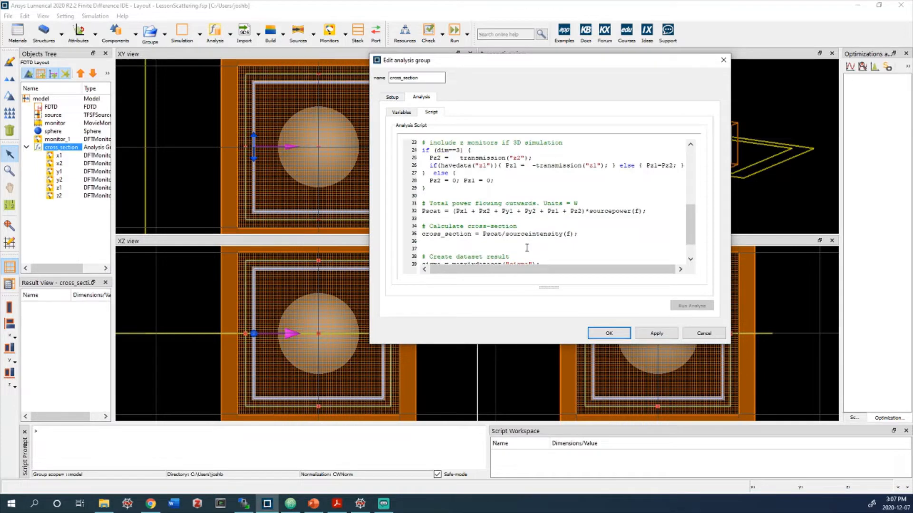
pyautogui.scroll(6, 465, 205)
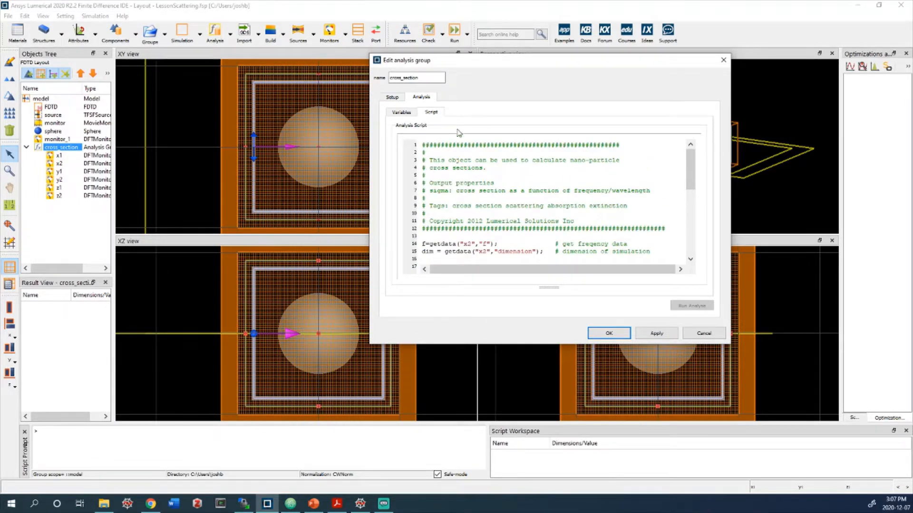
# Check the cross_section group's origin and span properties, then close its editor and return to the layout with nothing selected.
pyautogui.click(393, 98)
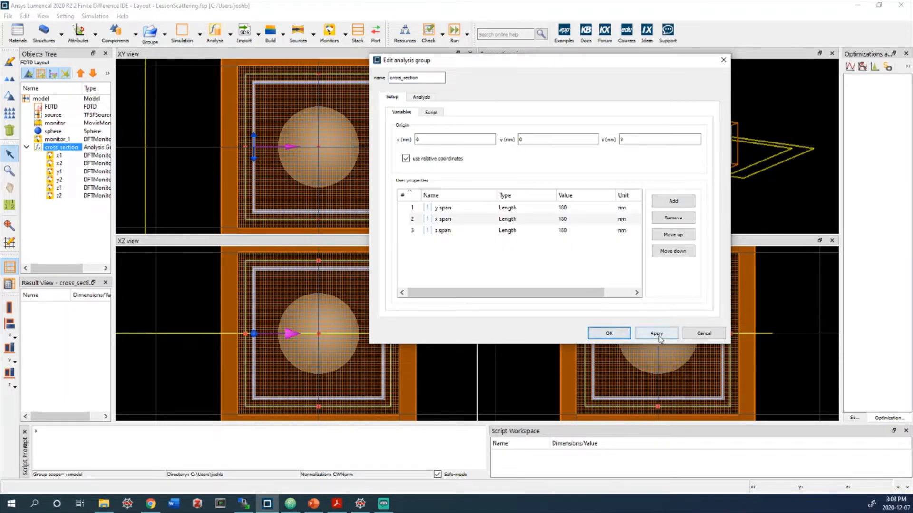
pyautogui.click(626, 338)
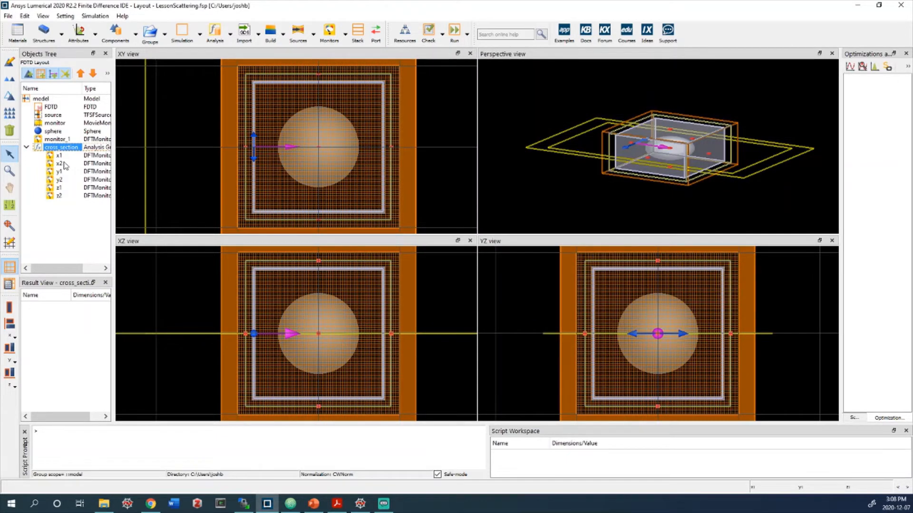
pyautogui.click(59, 156)
pyautogui.click(181, 146)
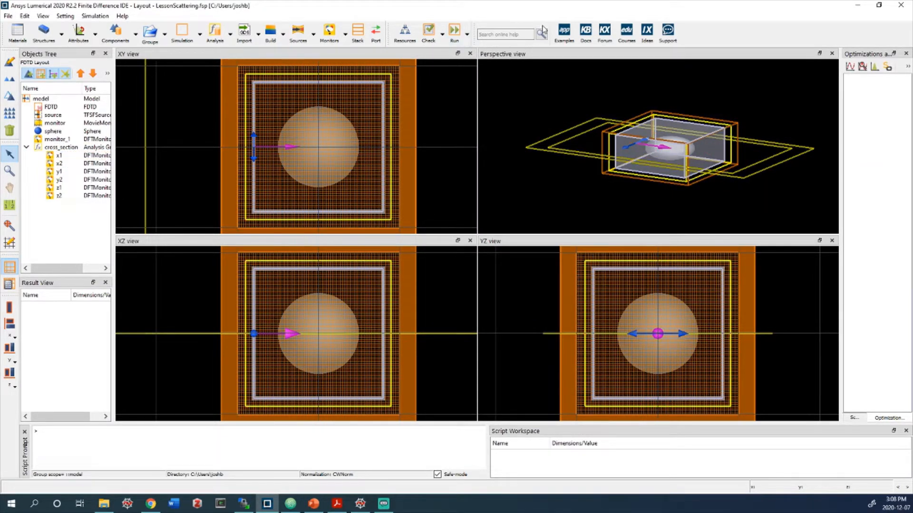
# Open monitor_1 for editing, set the global monitor frequency points to 51, and accept both dialogs.
pyautogui.rightClick(46, 140)
pyautogui.click(74, 149)
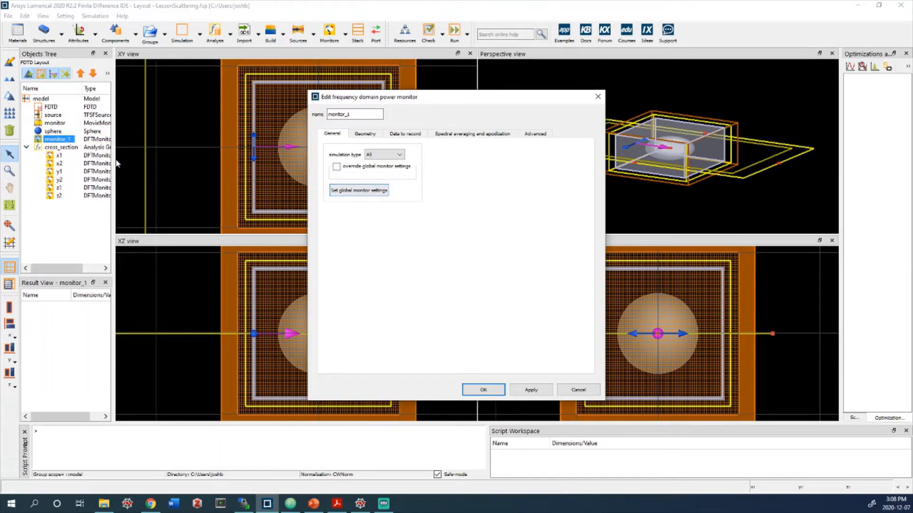
pyautogui.click(377, 194)
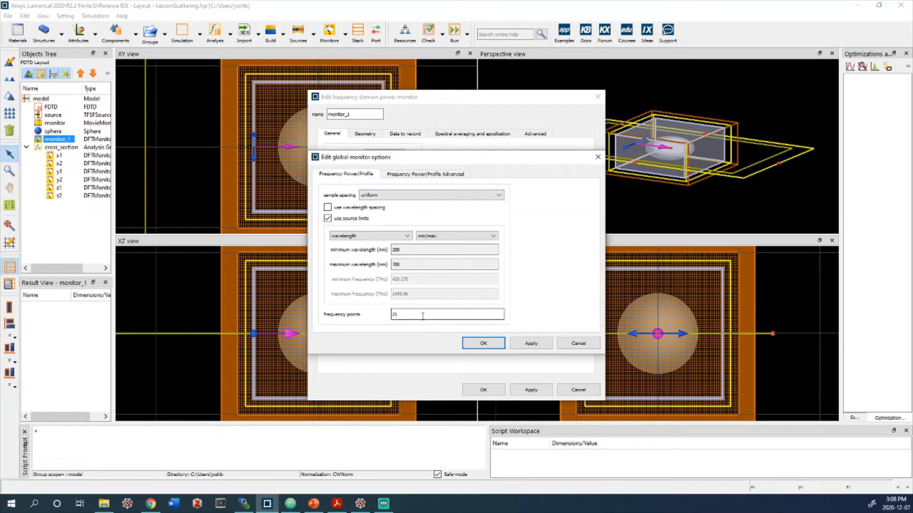
pyautogui.click(394, 318)
pyautogui.click(519, 349)
pyautogui.click(483, 343)
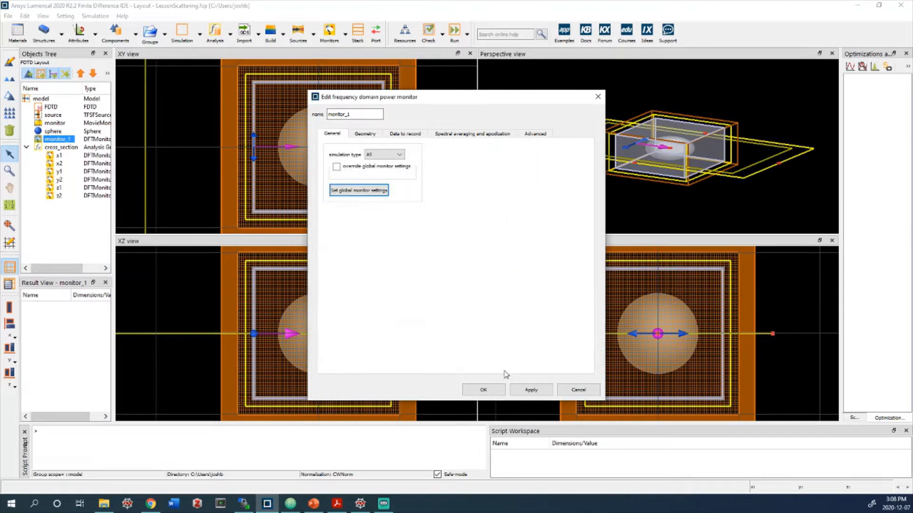
pyautogui.click(484, 390)
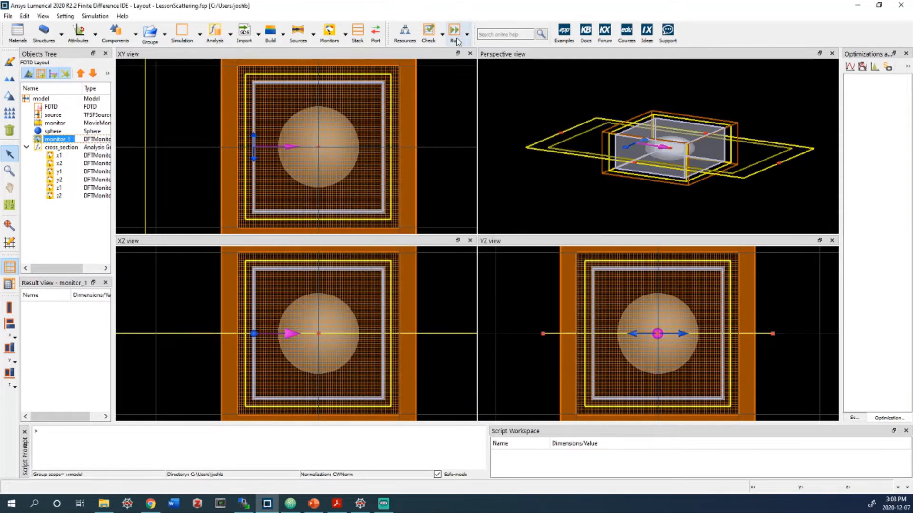
# Run the FDTD simulation and widen the Job Manager window to follow its progress.
pyautogui.click(456, 37)
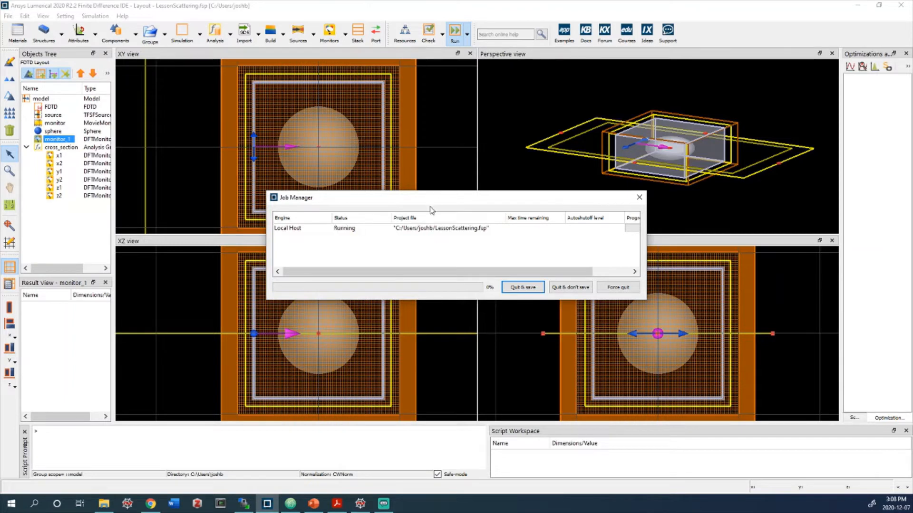
pyautogui.moveTo(420, 200); pyautogui.dragTo(407, 177)
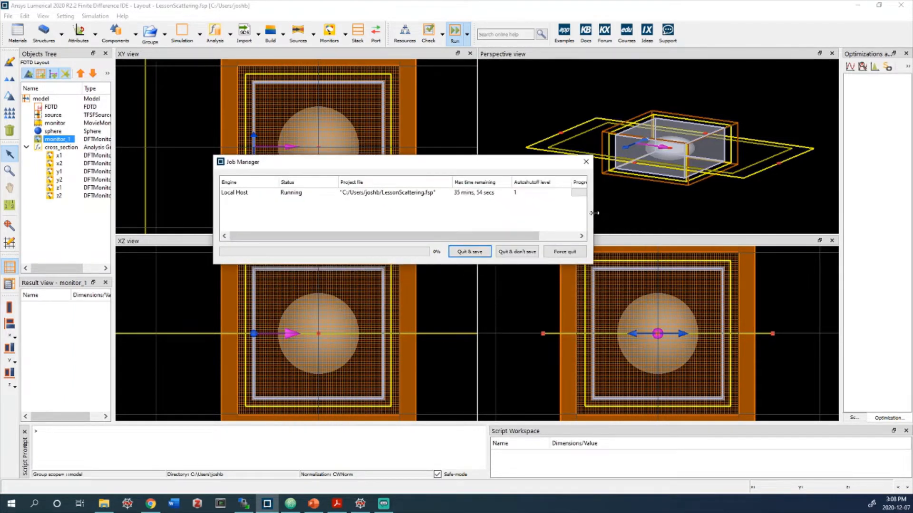
pyautogui.moveTo(595, 213); pyautogui.dragTo(761, 212)
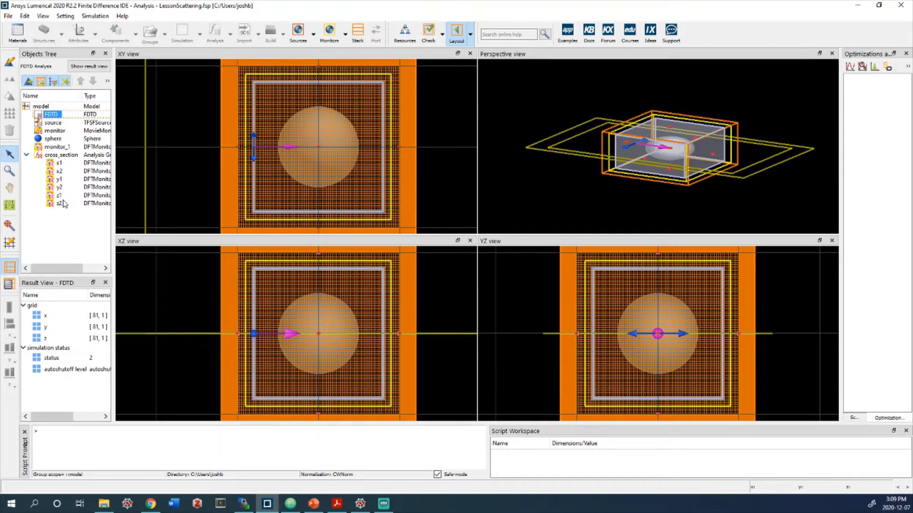
# Plot the transmission T of the x1 monitor in the cross_section group, then close the plot.
pyautogui.click(58, 163)
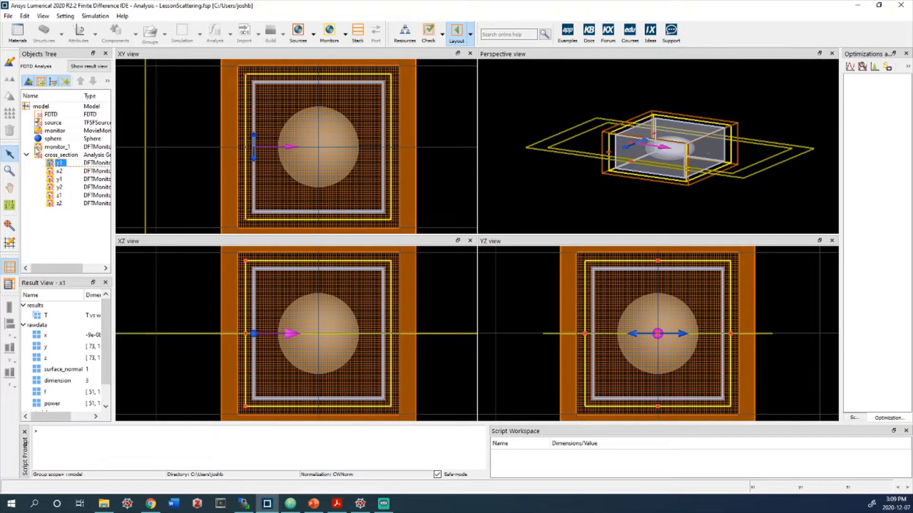
pyautogui.click(58, 188)
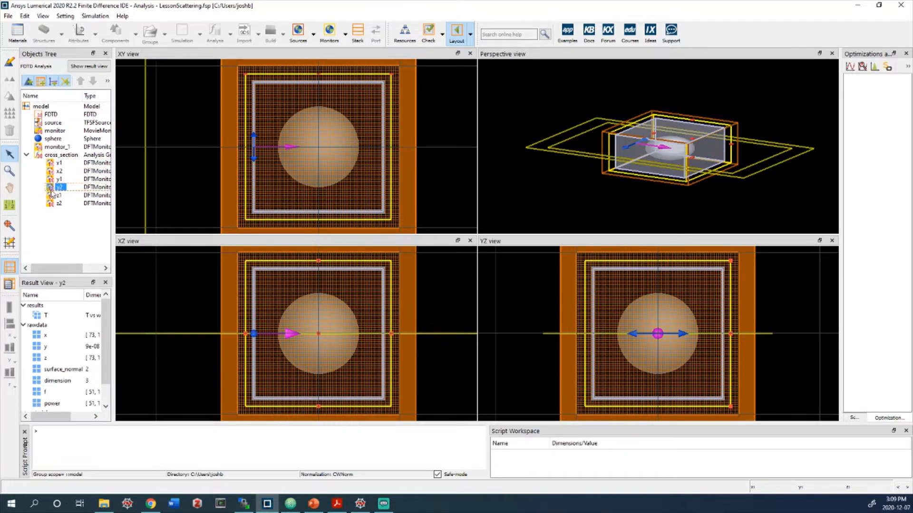
pyautogui.rightClick(58, 164)
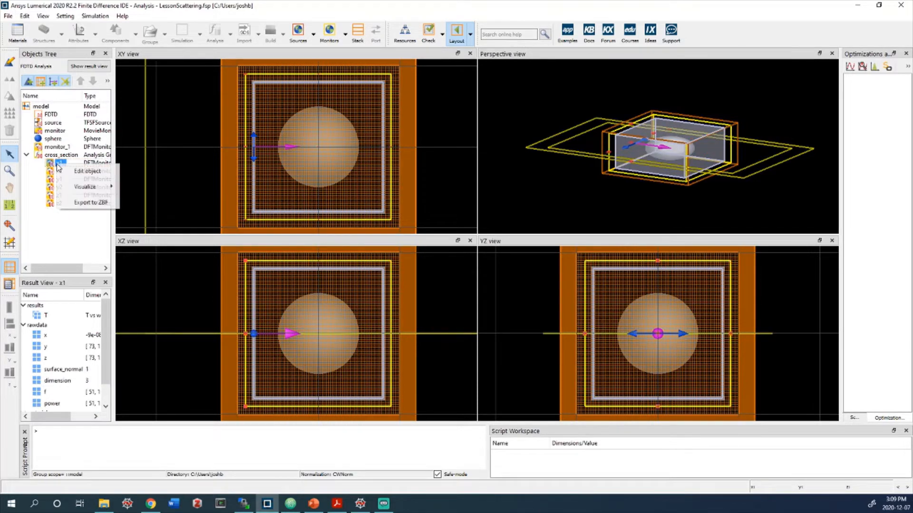
pyautogui.moveTo(107, 187)
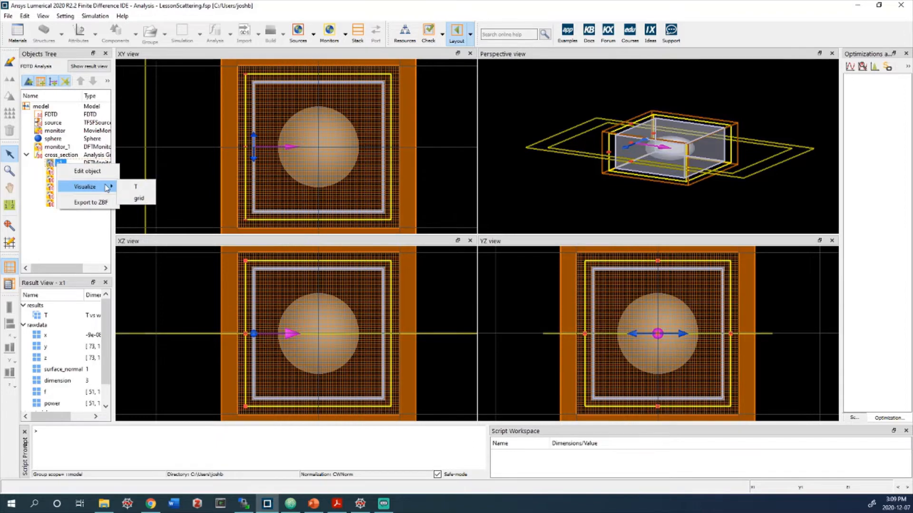
pyautogui.click(129, 187)
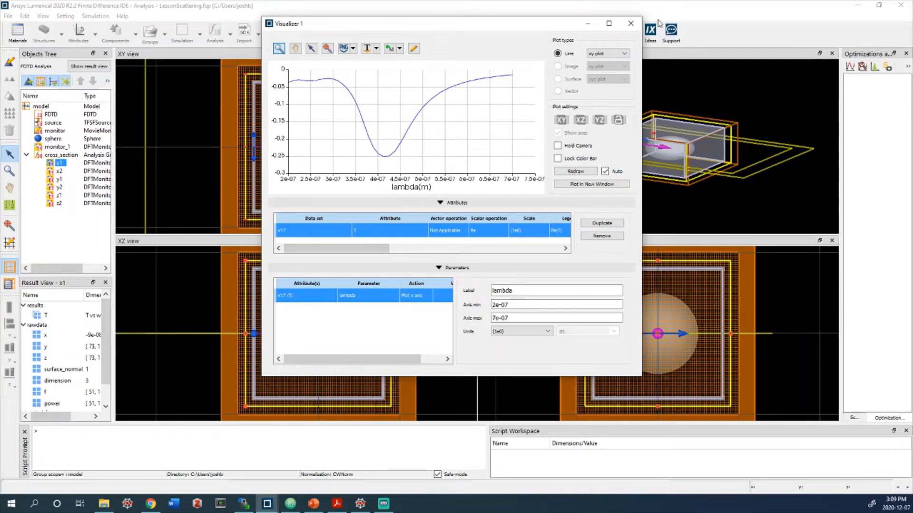
pyautogui.click(631, 23)
# Plot the transmission T of monitor_1 against wavelength, then close the plot.
pyautogui.rightClick(56, 147)
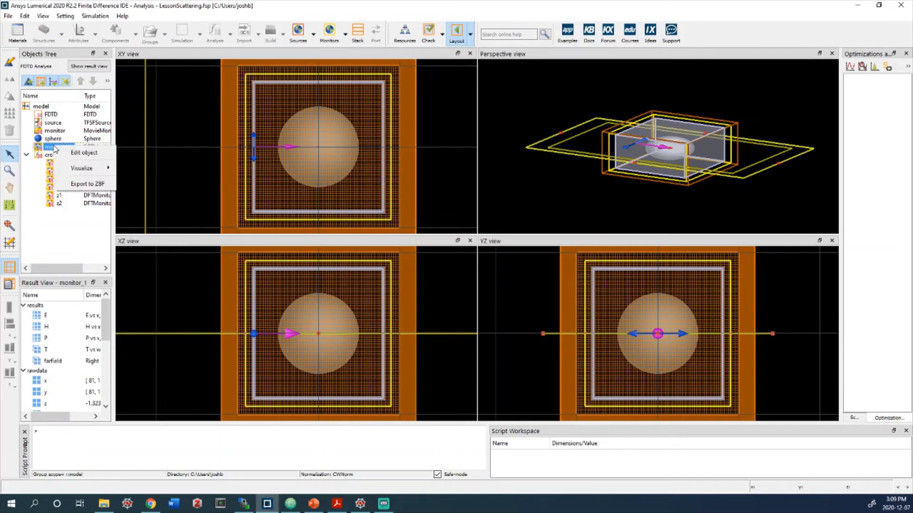
pyautogui.moveTo(109, 171)
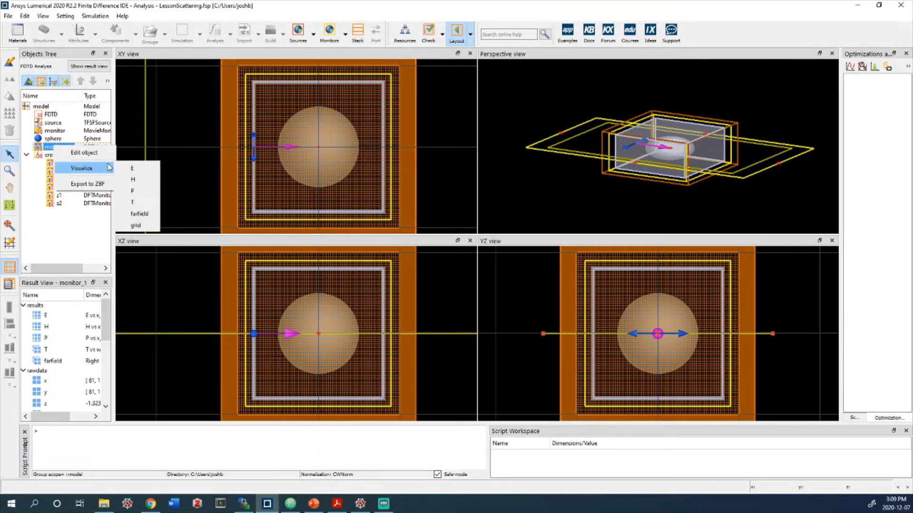
pyautogui.click(137, 202)
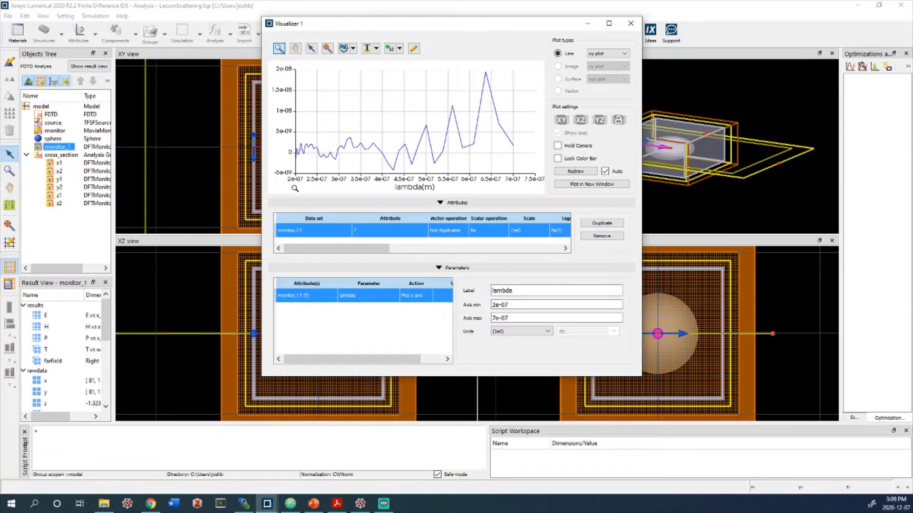
pyautogui.click(630, 23)
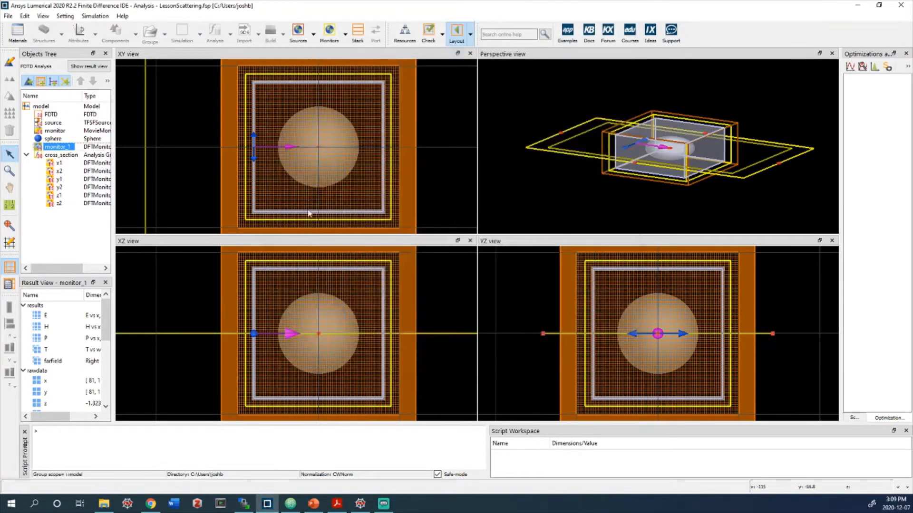
# Switch to PowerPoint, review the scattered-power integral on slide 13 by highlighting its Poynting vector term, and return to Lumerical.
pyautogui.click(337, 504)
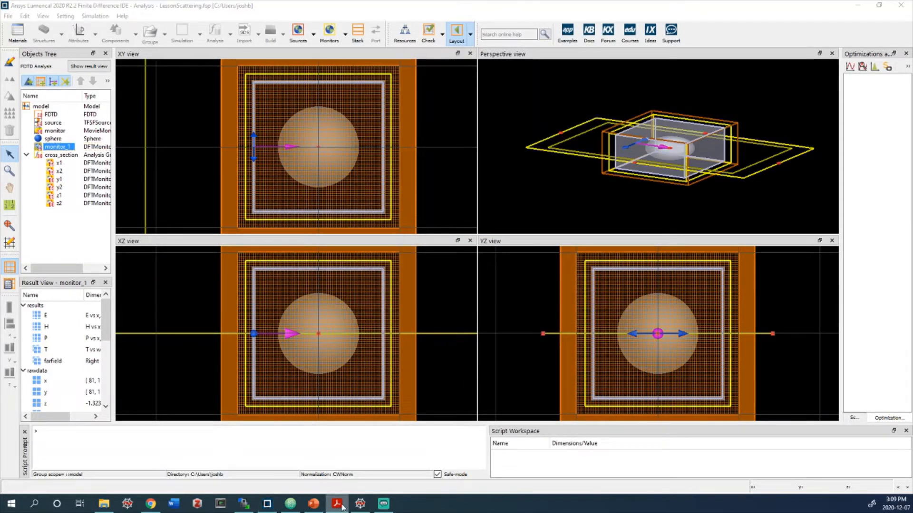
pyautogui.click(313, 504)
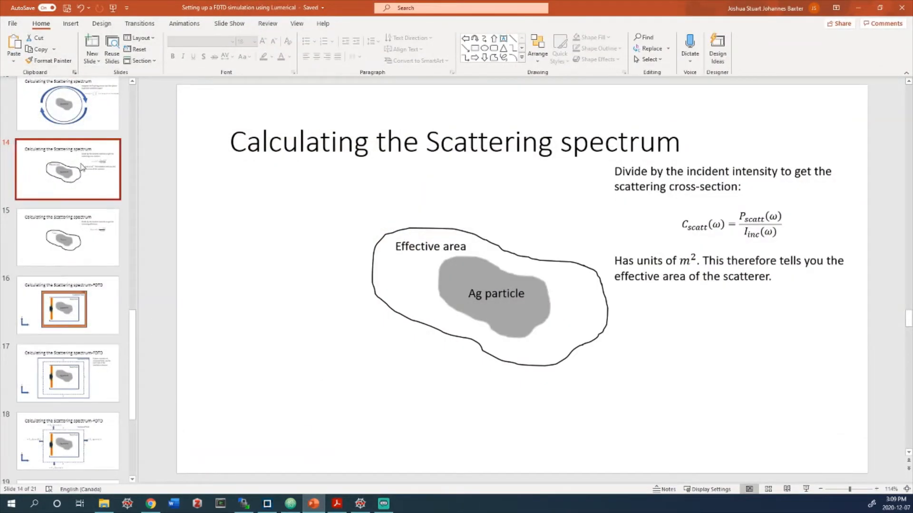
pyautogui.click(70, 112)
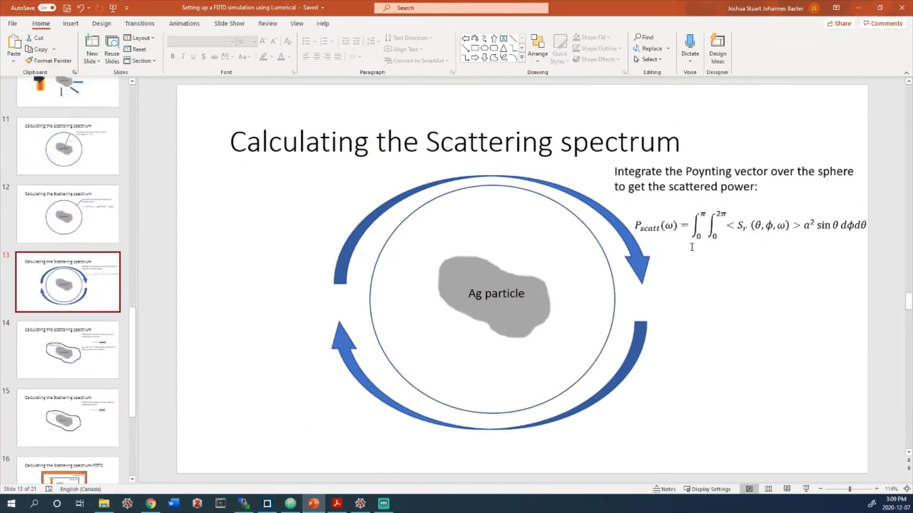
pyautogui.moveTo(632, 227); pyautogui.dragTo(798, 225)
pyautogui.click(793, 225)
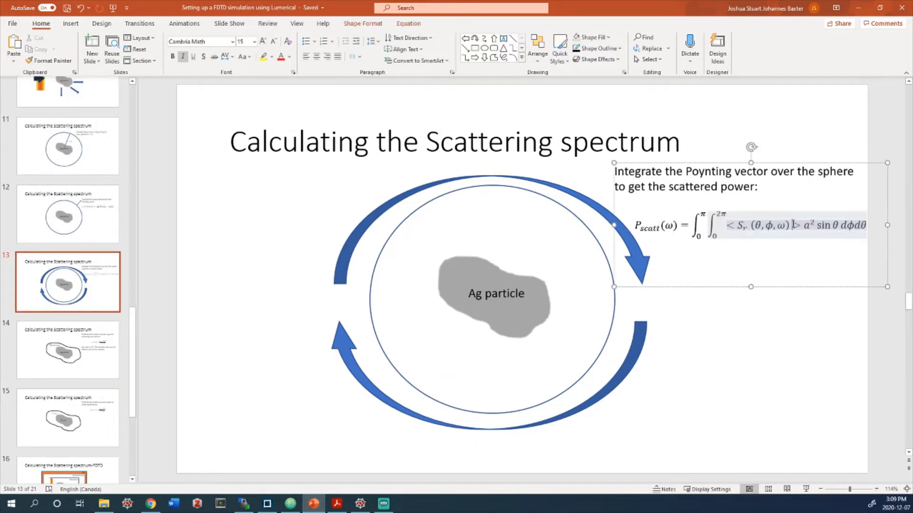
pyautogui.click(738, 249)
pyautogui.click(760, 335)
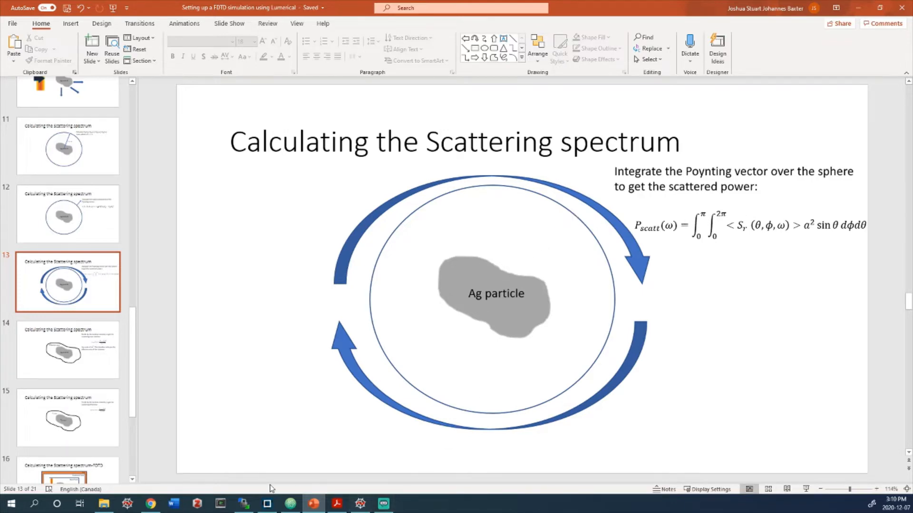
pyautogui.click(866, 7)
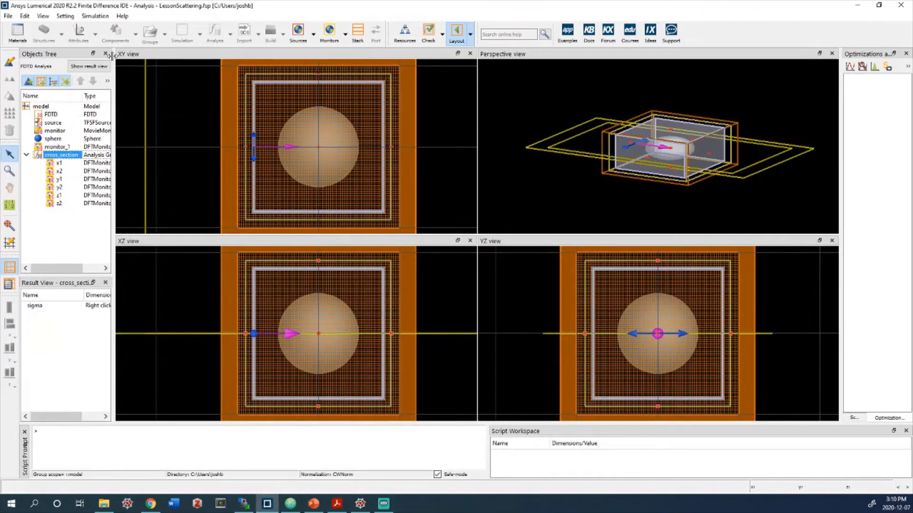
# Go through the x, y and z monitors inside the cross_section group, then clear the selection.
pyautogui.click(60, 169)
pyautogui.click(59, 196)
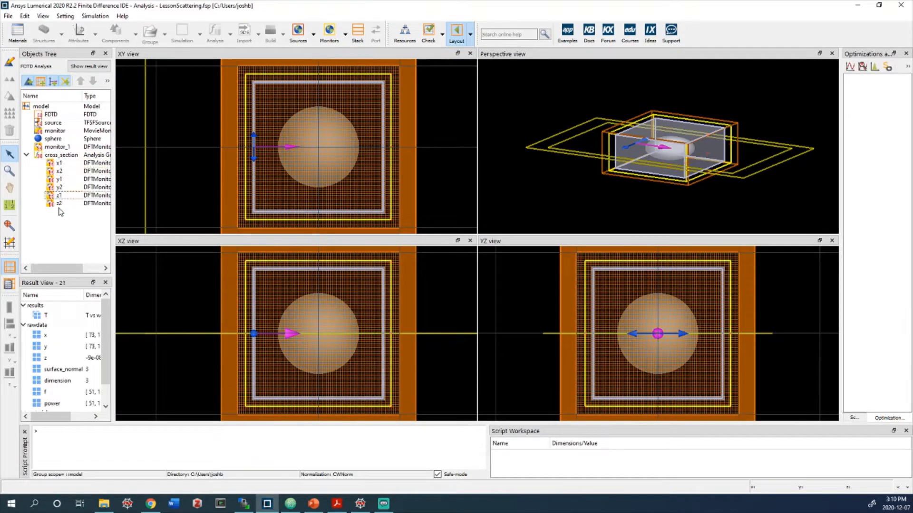
pyautogui.press('Up')
pyautogui.press('Up')
pyautogui.press('Up')
pyautogui.press('Up')
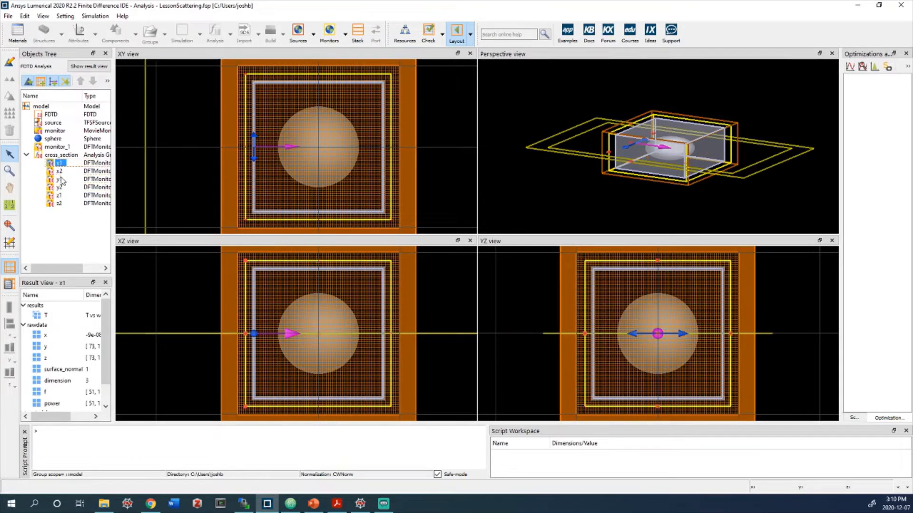
pyautogui.click(61, 178)
pyautogui.click(63, 195)
pyautogui.click(70, 205)
pyautogui.click(61, 225)
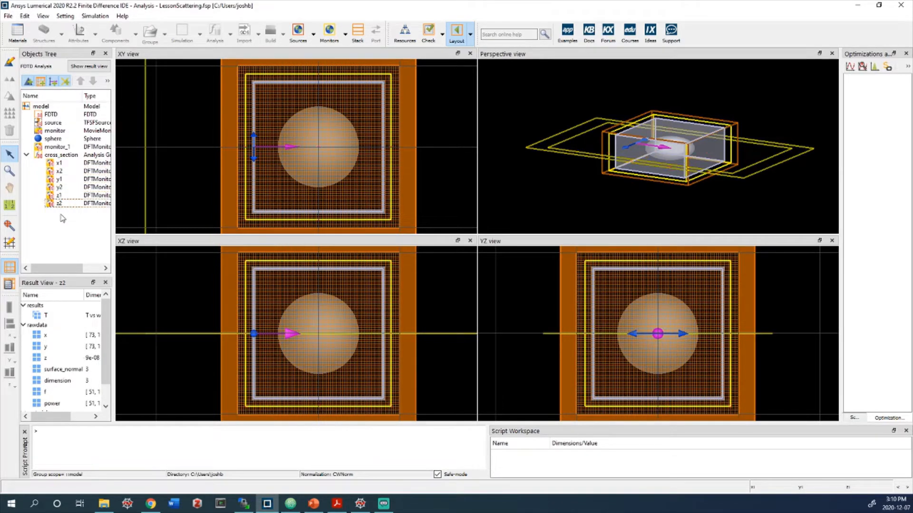
# Visualize the sigma result of the cross_section group and inspect the curve at its short-wavelength end and its peak.
pyautogui.rightClick(61, 155)
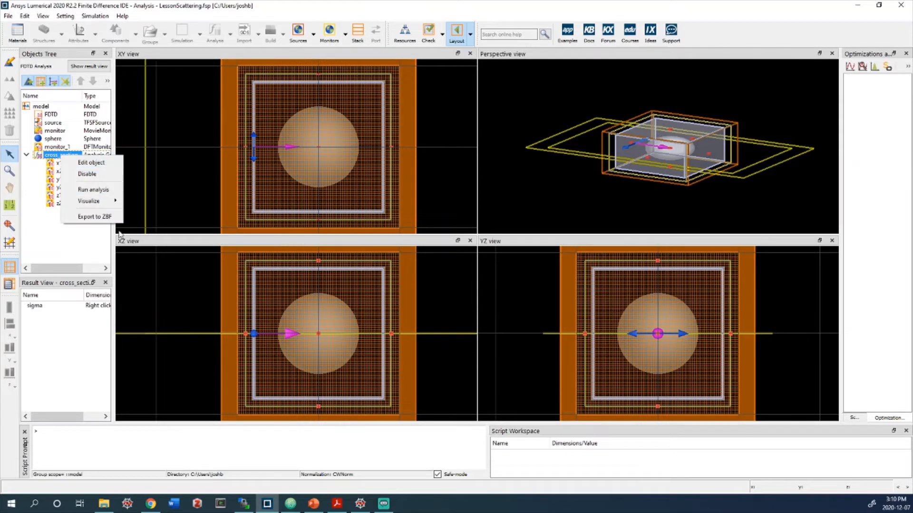
pyautogui.moveTo(101, 202)
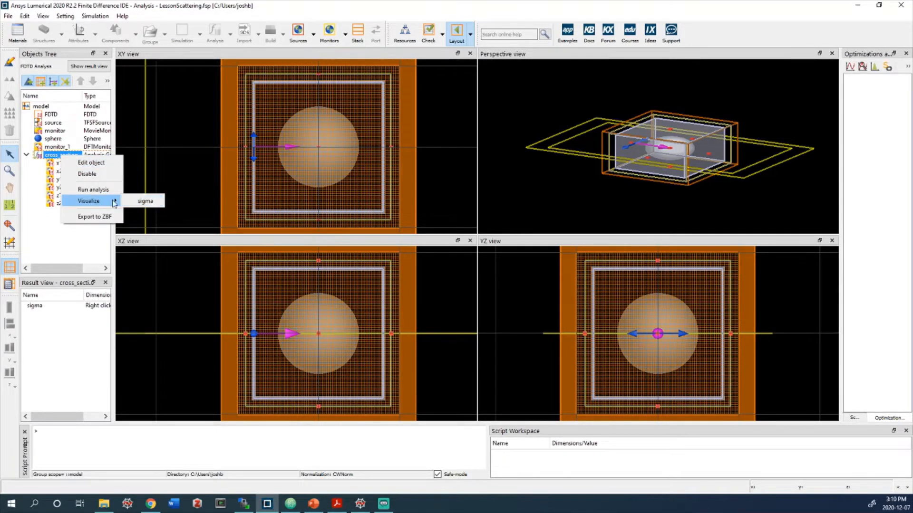
pyautogui.click(55, 213)
pyautogui.rightClick(56, 156)
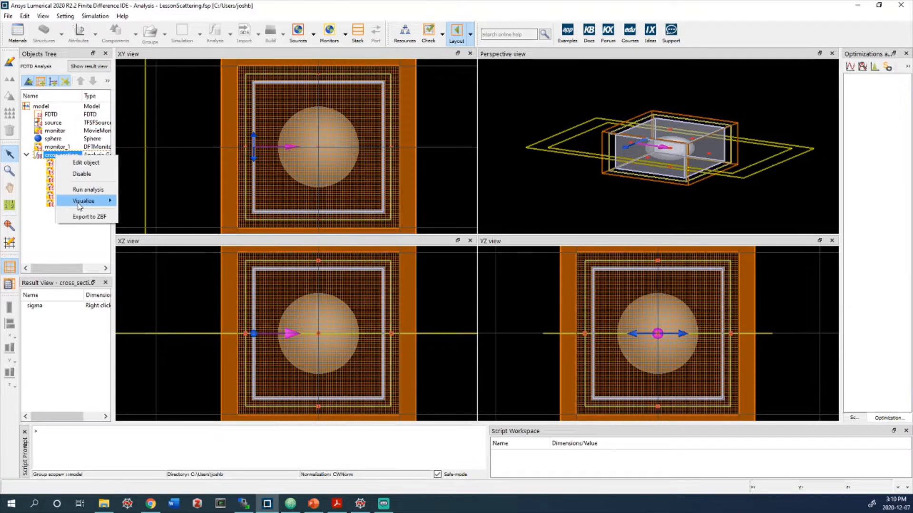
pyautogui.moveTo(81, 202)
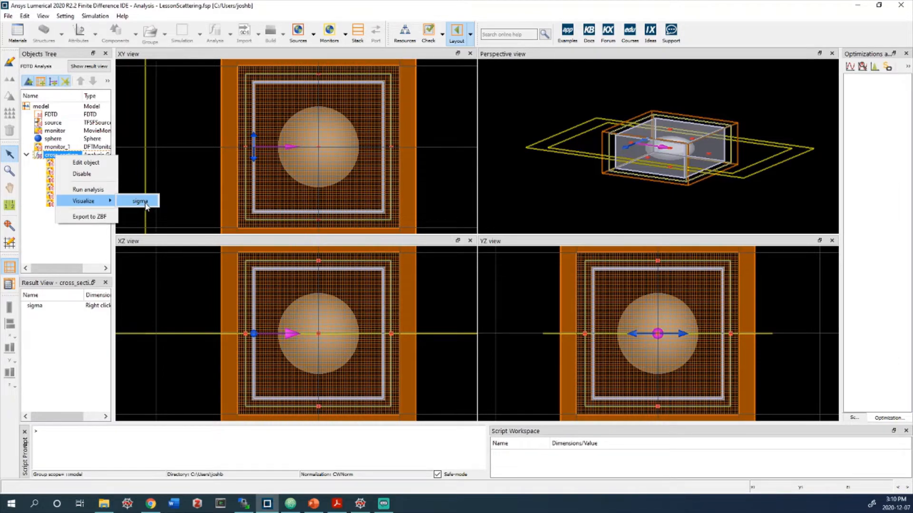
pyautogui.click(145, 201)
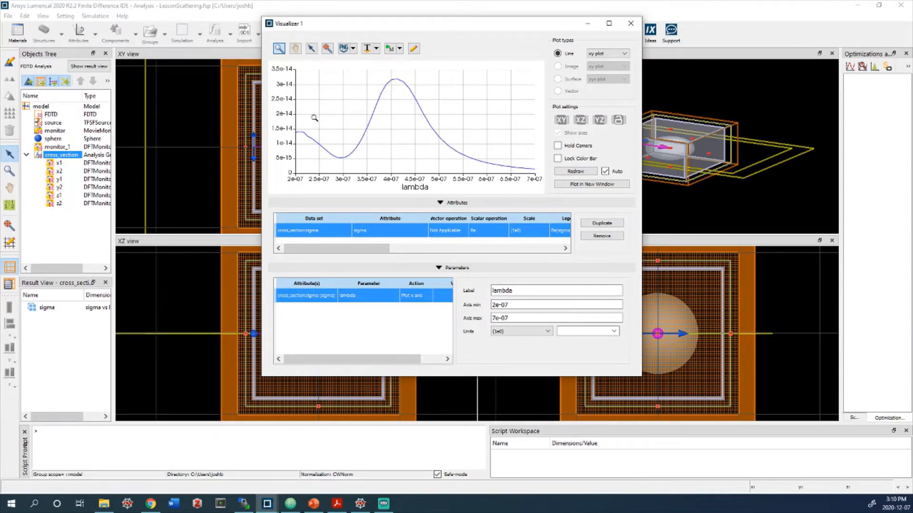
pyautogui.moveTo(311, 138)
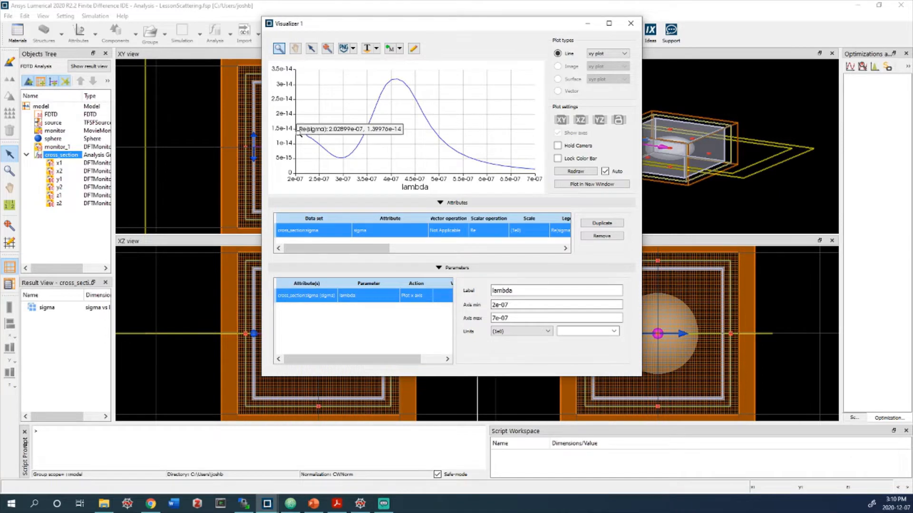
pyautogui.moveTo(399, 79)
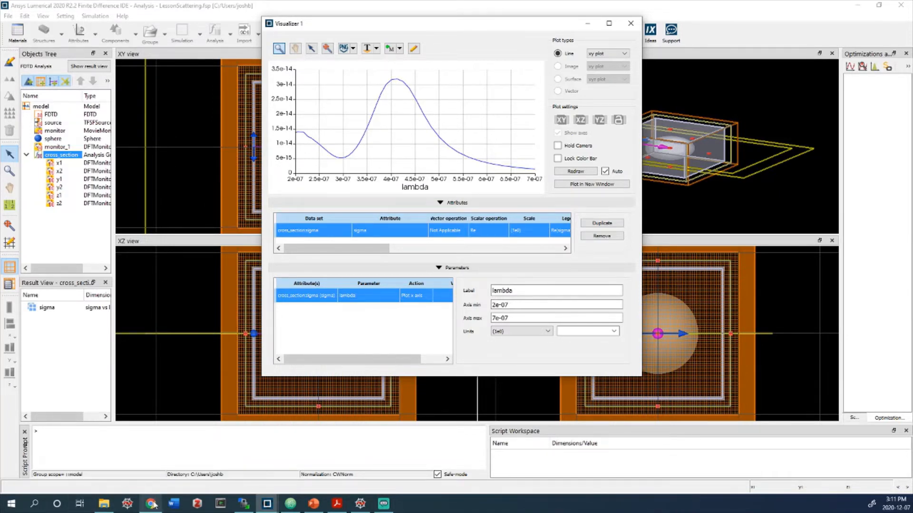
# Switch to Chrome, search Google for "mie theory" and open the Wikipedia article on Mie scattering.
pyautogui.moveTo(153, 505)
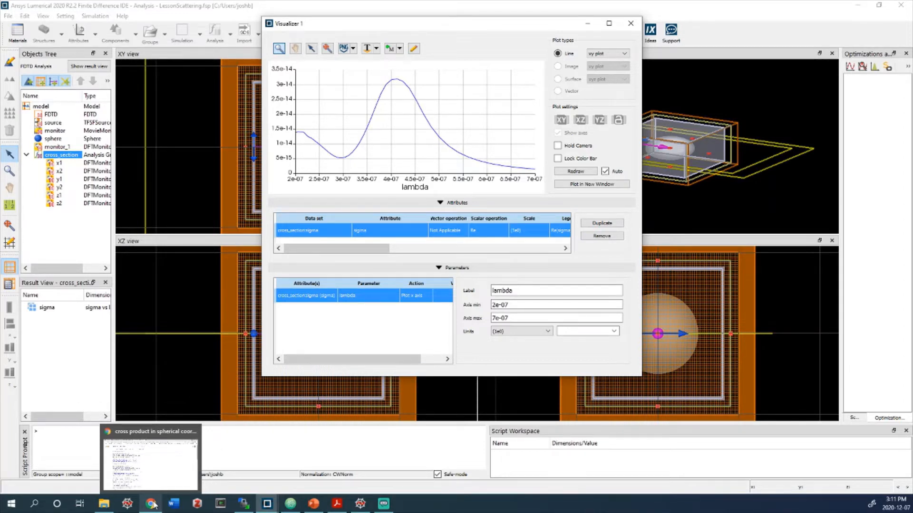
pyautogui.click(152, 504)
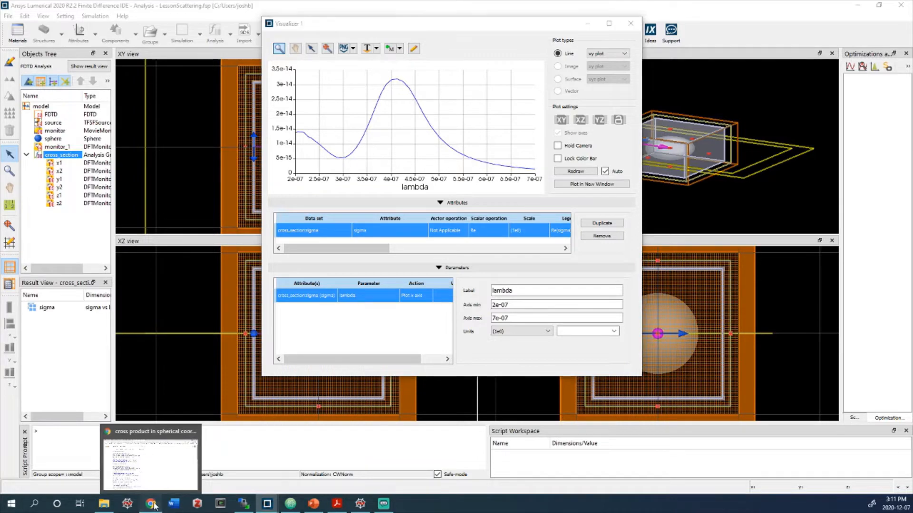
pyautogui.click(364, 25)
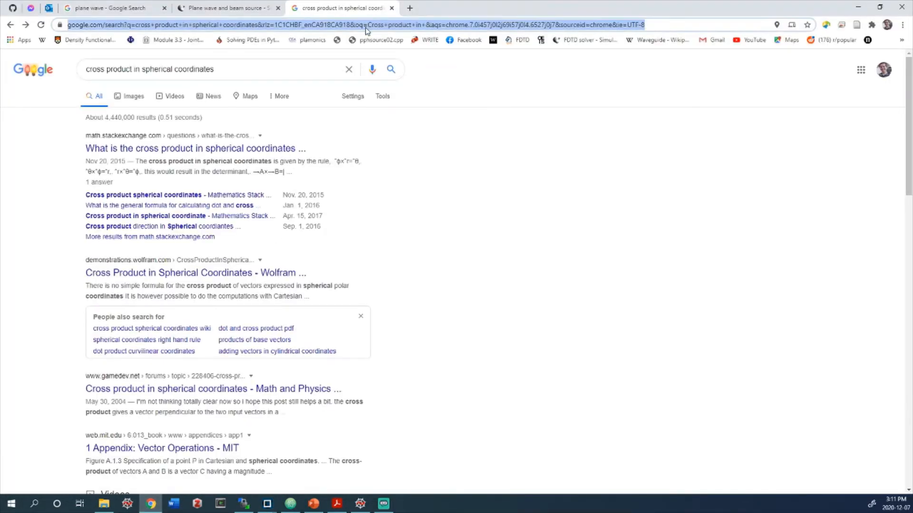
pyautogui.write('Mie Theort')
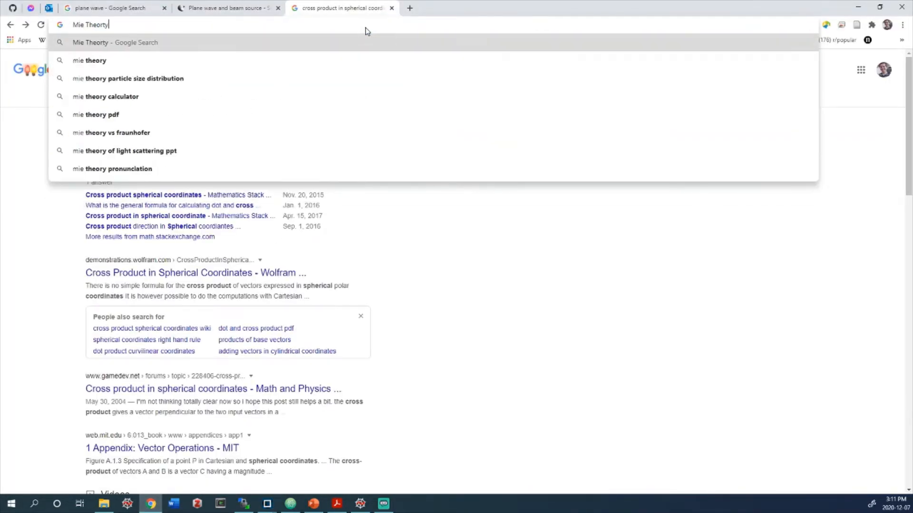
pyautogui.write('y')
pyautogui.press('Return')
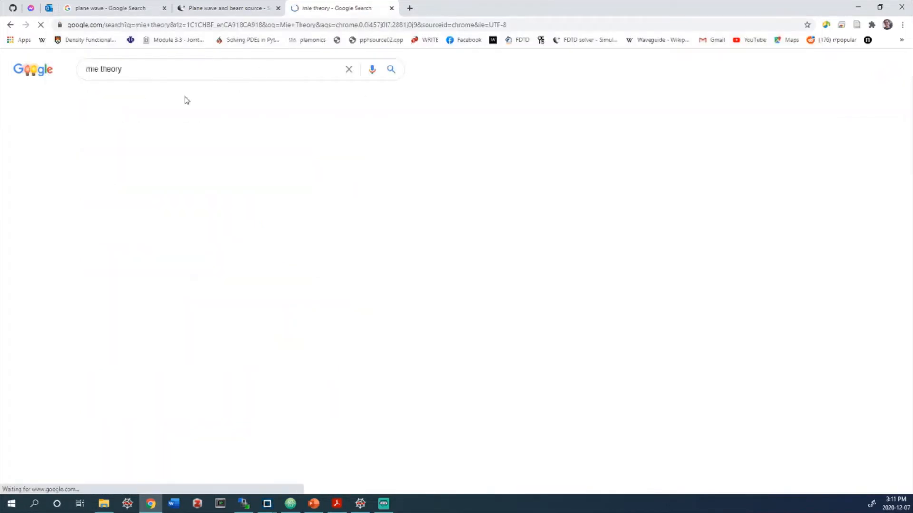
pyautogui.click(171, 159)
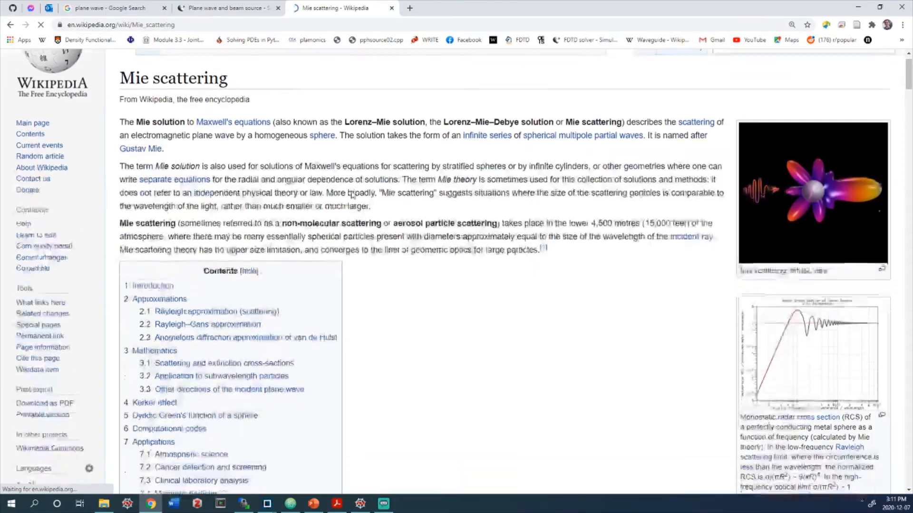
# Skim the Mie scattering article down to its References section and look through the listed sources.
pyautogui.scroll(-5, 394, 211)
pyautogui.scroll(-20, 394, 211)
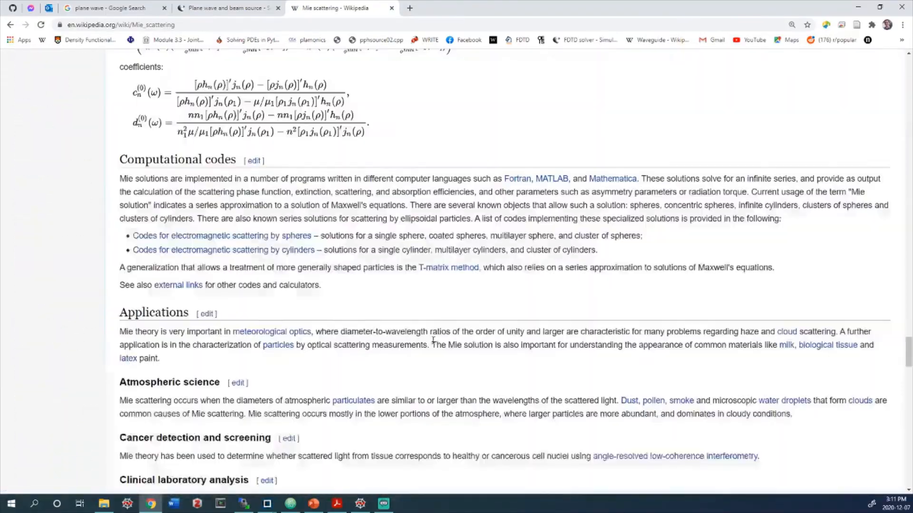
pyautogui.scroll(-20, 393, 246)
pyautogui.scroll(3, 338, 220)
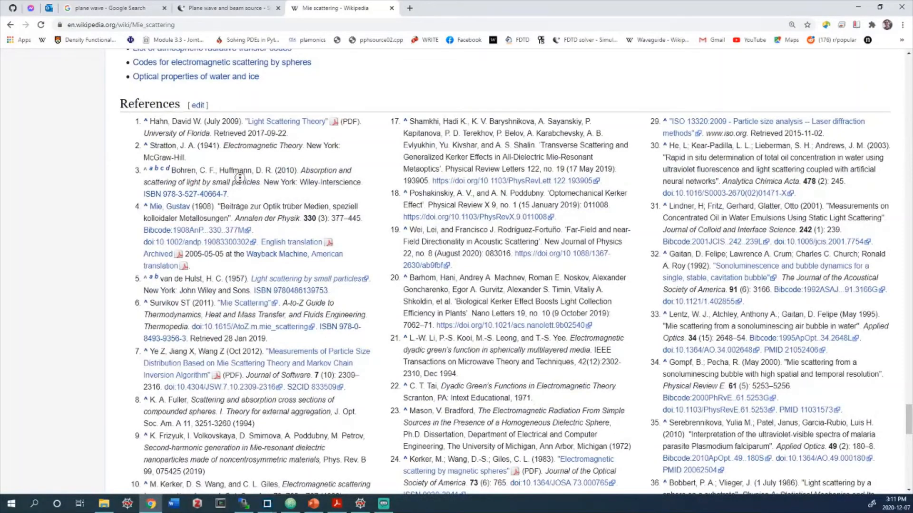
pyautogui.scroll(-1, 245, 190)
pyautogui.scroll(-4, 248, 206)
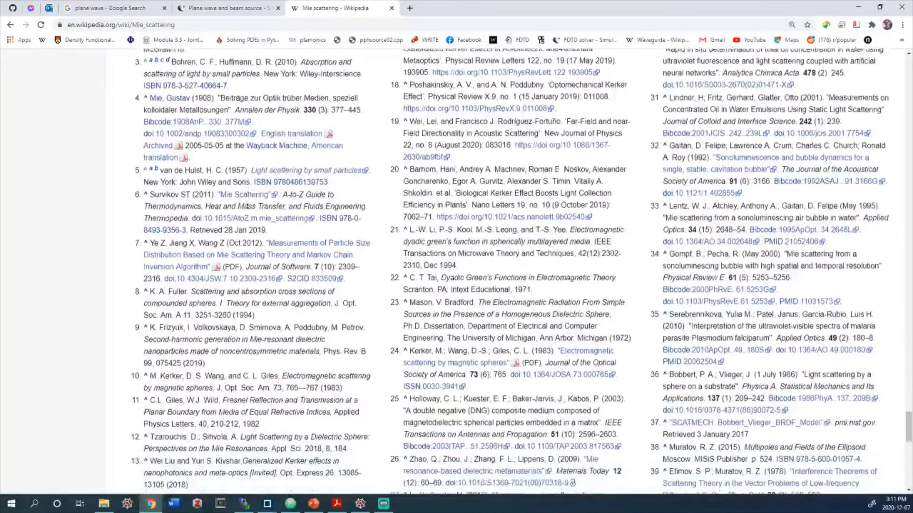
pyautogui.scroll(-2, 247, 207)
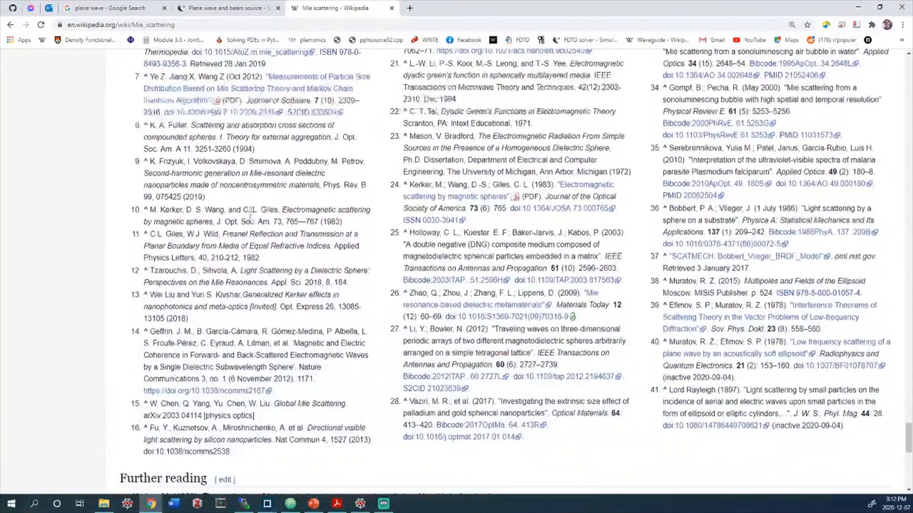
# Find "Mie" in the page, highlight the 1908 Annalen der Physik paper in the references, and close the search.
pyautogui.hotkey('ctrl', 'f')
pyautogui.write('Mie')
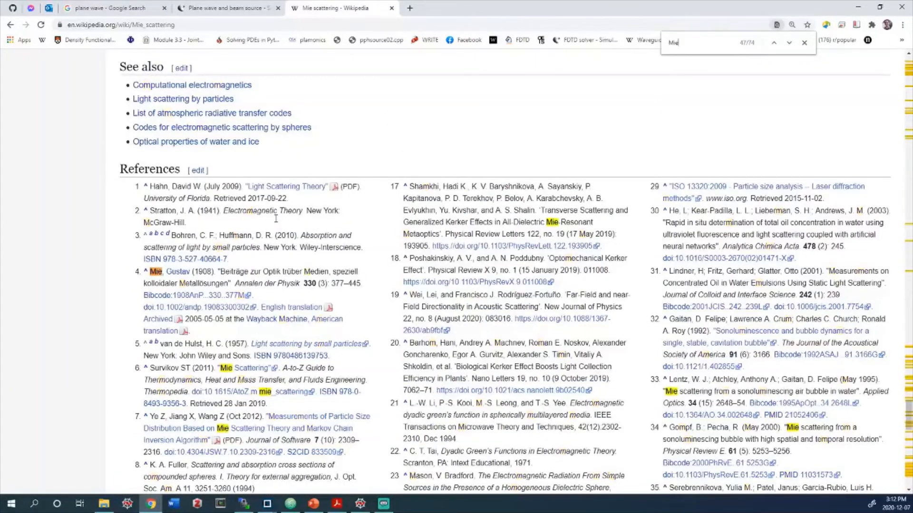
pyautogui.tripleClick(204, 270)
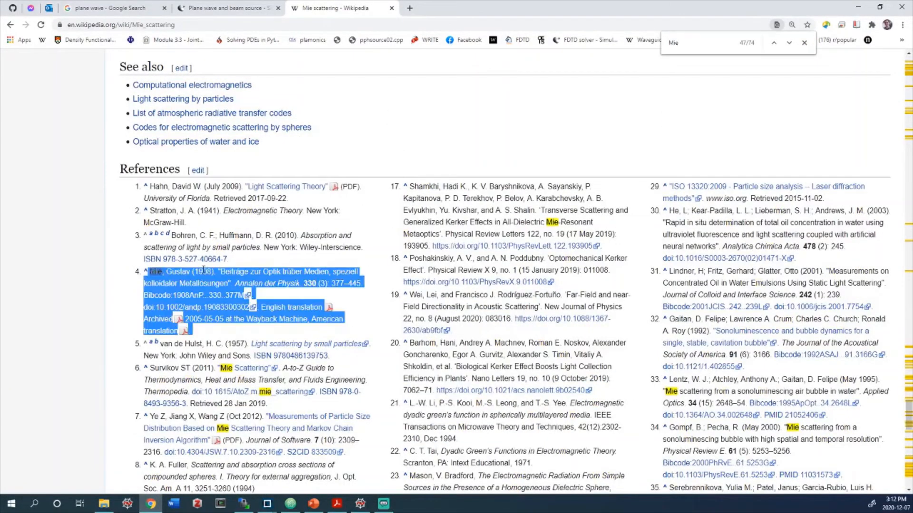
pyautogui.click(257, 272)
pyautogui.tripleClick(256, 270)
pyautogui.scroll(20, 295, 281)
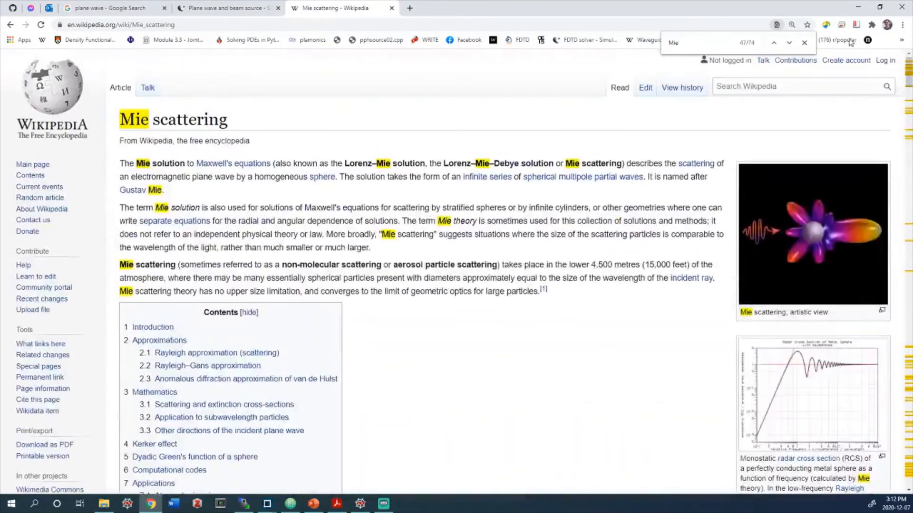
pyautogui.click(804, 43)
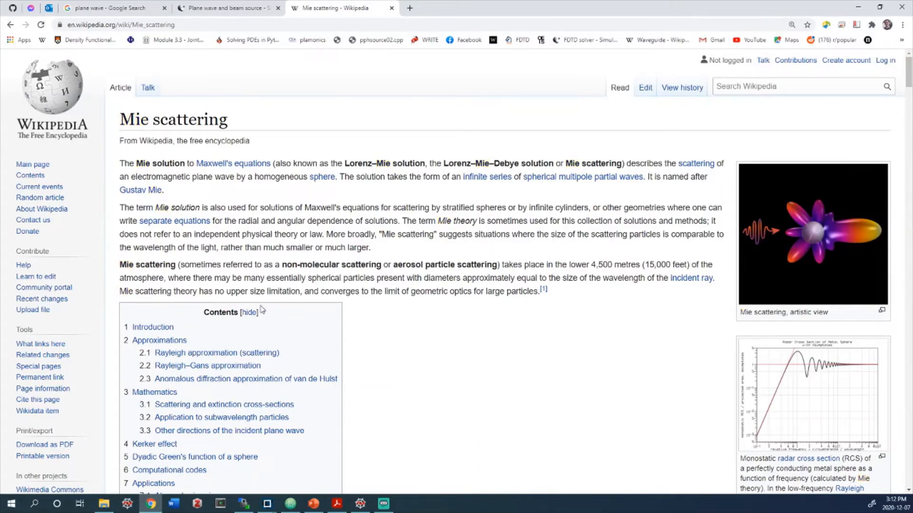
# Review the article's Introduction on the Mie solution and return to the Google results for "mie theory".
pyautogui.scroll(-8, 367, 187)
pyautogui.scroll(-4, 316, 233)
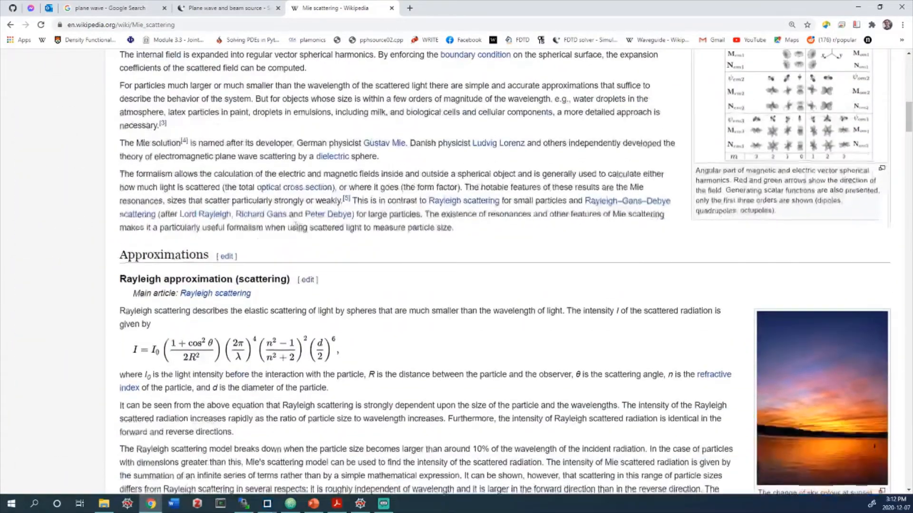
pyautogui.scroll(5, 427, 142)
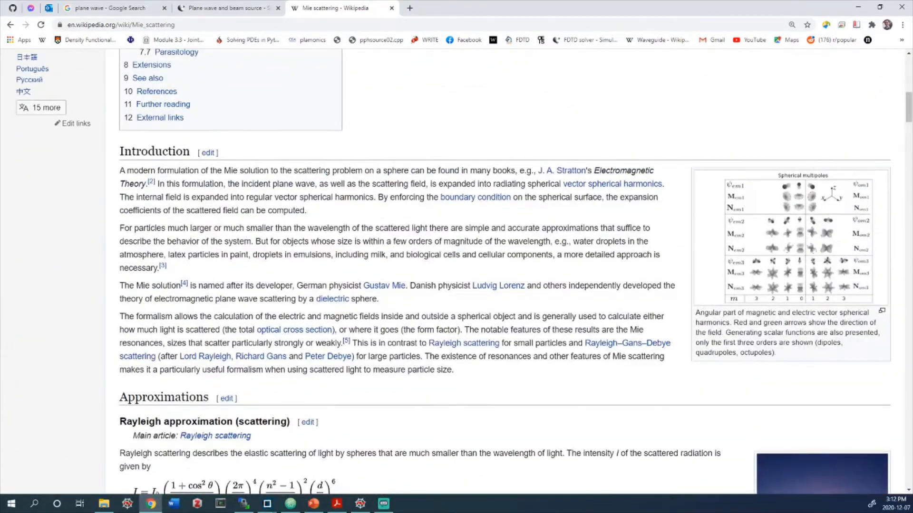
pyautogui.rightClick(7, 28)
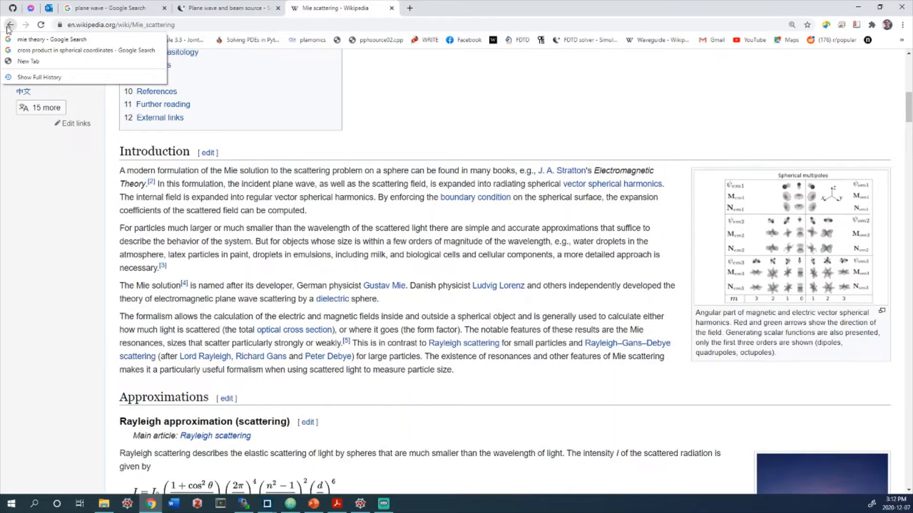
pyautogui.click(12, 26)
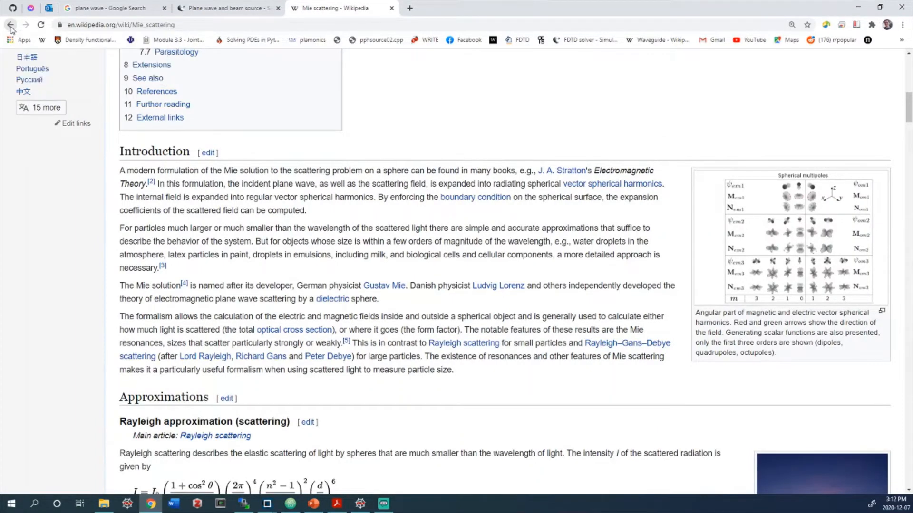
# Search Google for "mie theory calculator" using the suggested query.
pyautogui.scroll(-3, 200, 152)
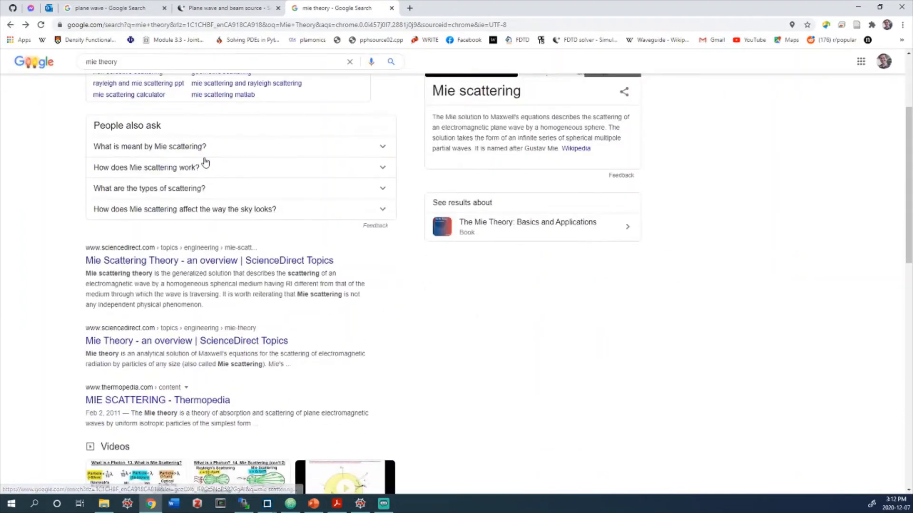
pyautogui.scroll(3, 195, 152)
pyautogui.tripleClick(178, 75)
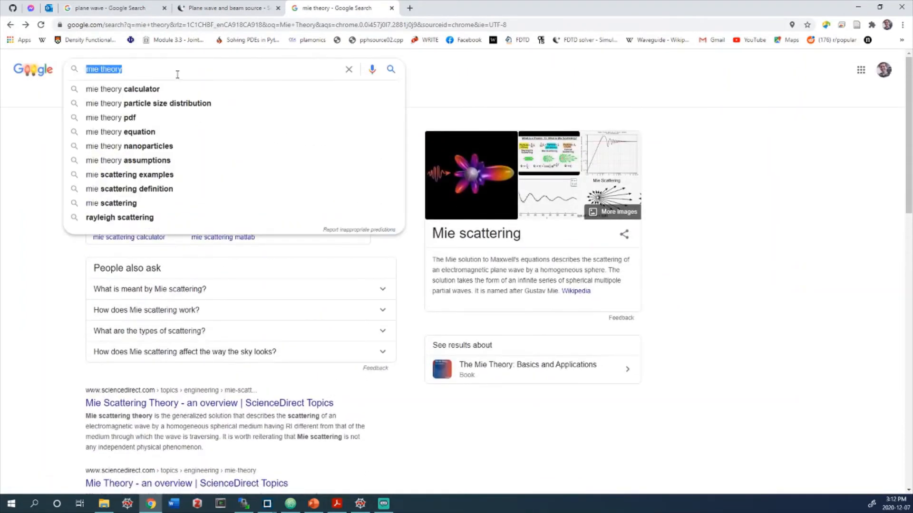
pyautogui.click(152, 91)
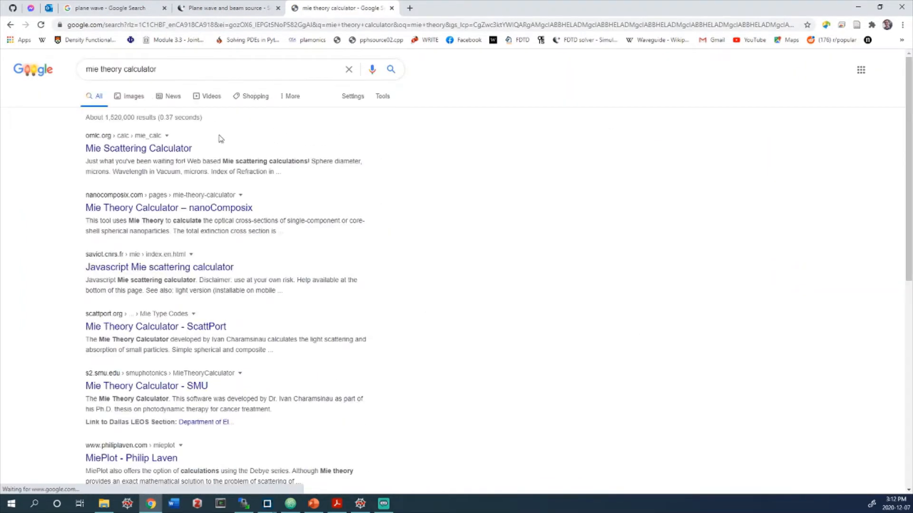
# Open the omlc.org Mie Scattering Calculator, check its refractive index inputs, and return to the search results.
pyautogui.click(170, 149)
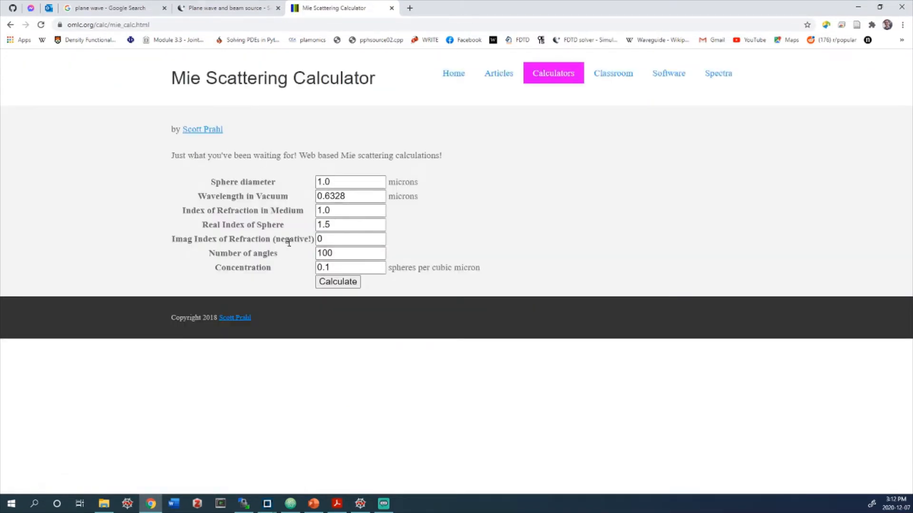
pyautogui.click(337, 238)
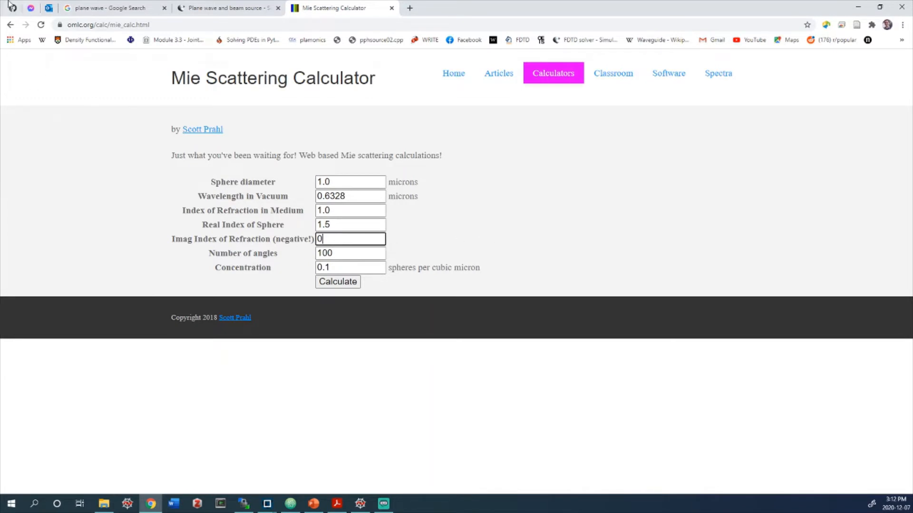
pyautogui.click(10, 24)
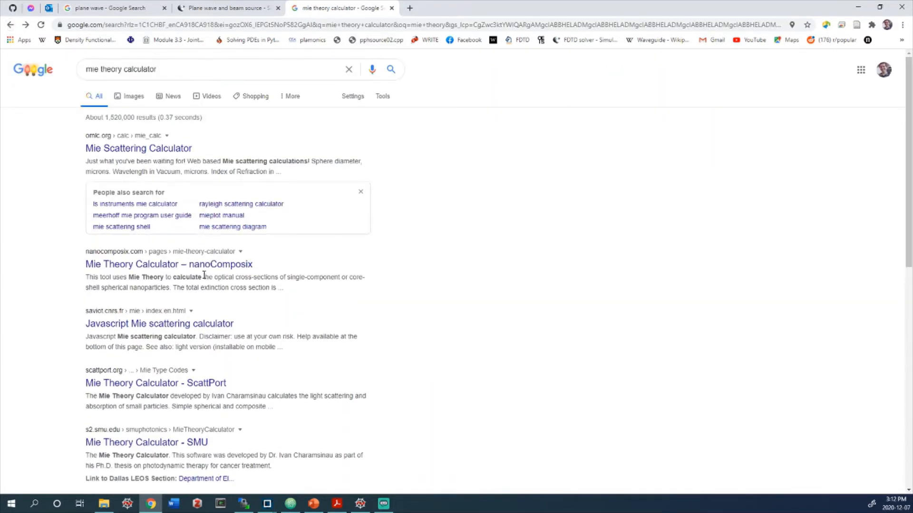
# Open the nanoComposix Mie Theory Calculator and bring up its particle parameter form.
pyautogui.click(220, 270)
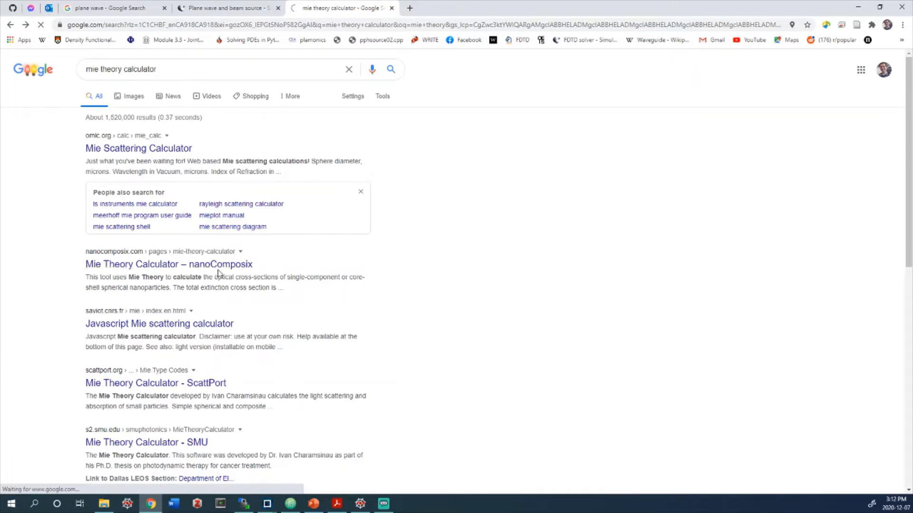
pyautogui.scroll(-5, 251, 226)
pyautogui.scroll(-4, 288, 230)
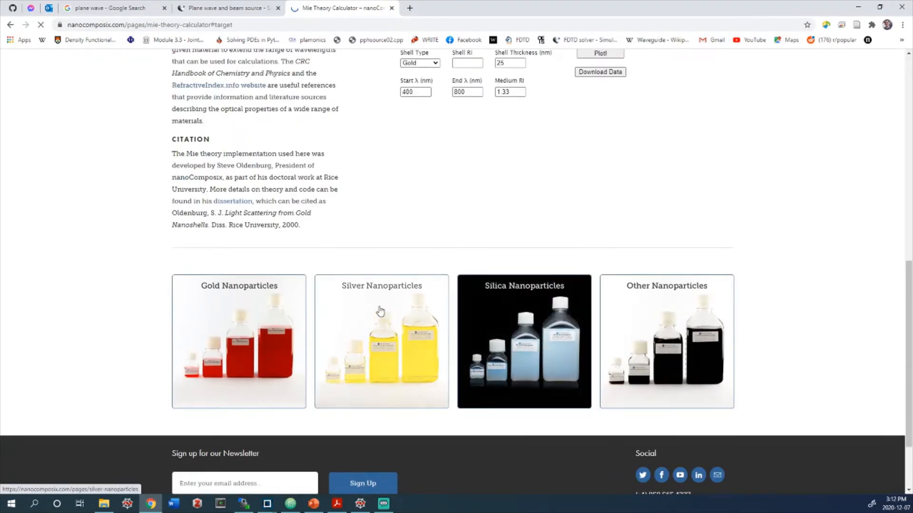
pyautogui.scroll(5, 491, 317)
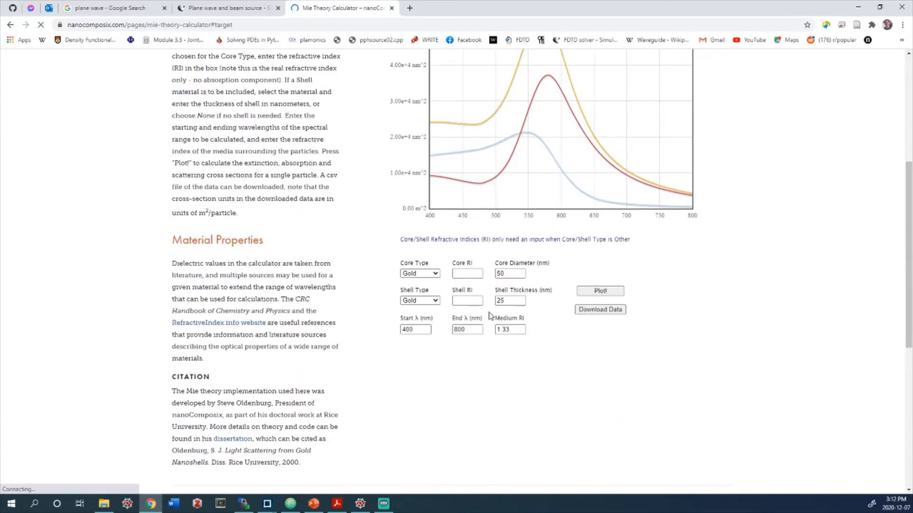
# Set both the core type and the shell type of the particle to Silver.
pyautogui.click(435, 275)
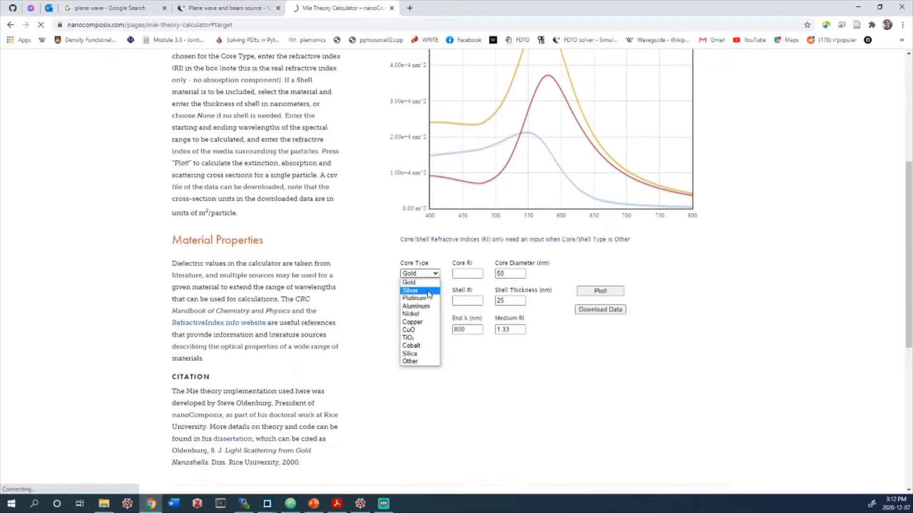
pyautogui.click(422, 291)
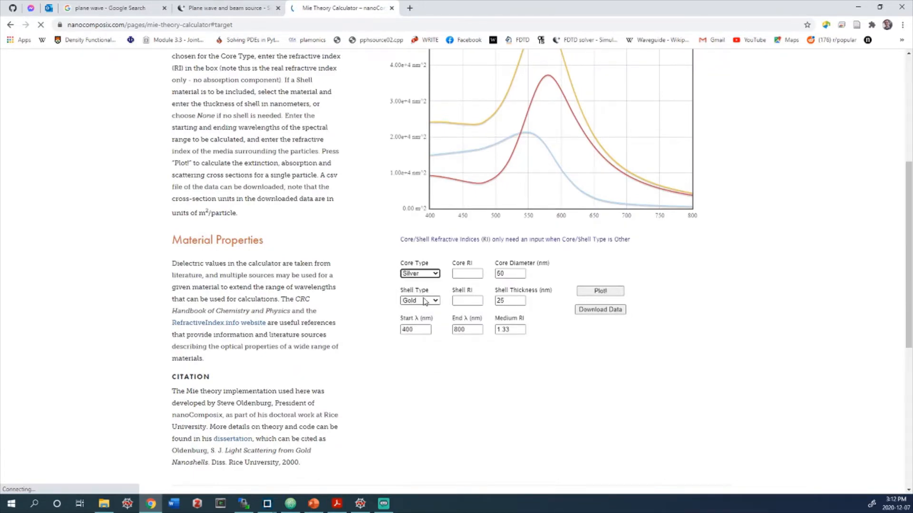
pyautogui.click(420, 300)
pyautogui.click(426, 323)
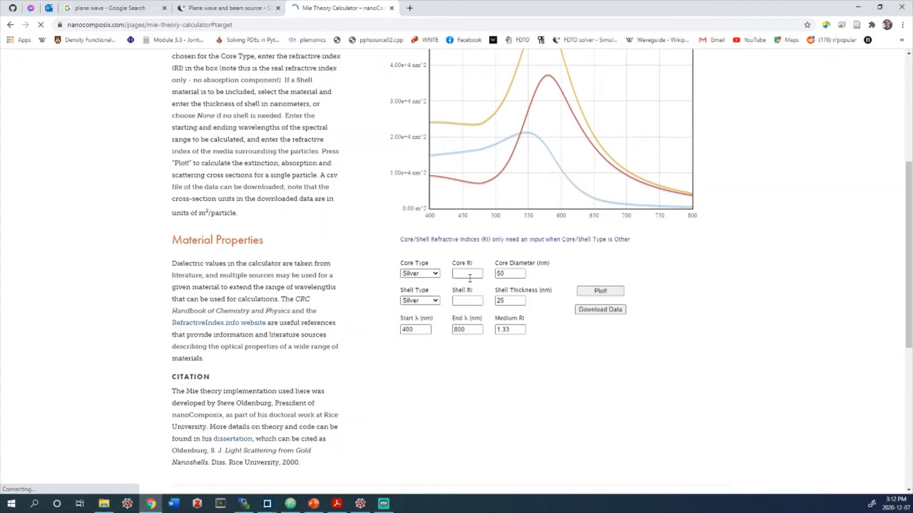
# Set the core diameter to 100 nm and the shell thickness to 0 nm.
pyautogui.click(470, 300)
pyautogui.click(524, 274)
pyautogui.doubleClick(505, 298)
pyautogui.moveTo(509, 267); pyautogui.dragTo(506, 273)
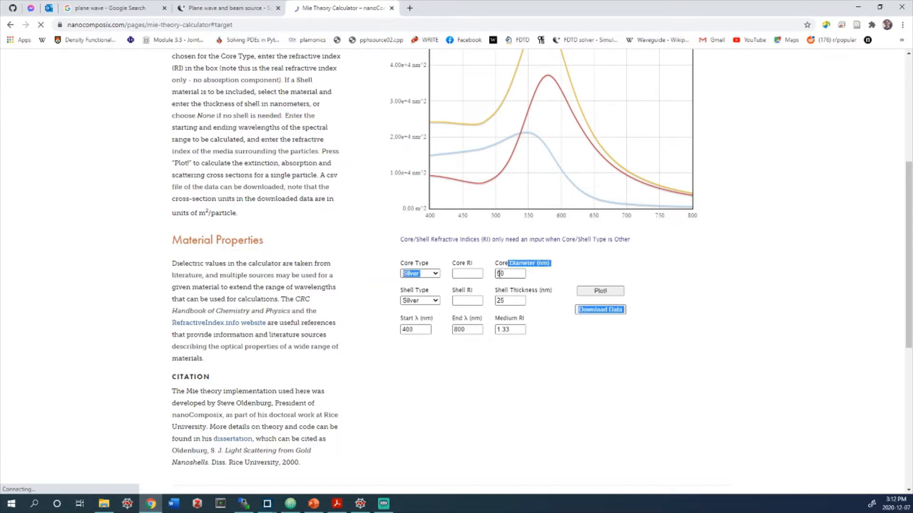
pyautogui.doubleClick(501, 274)
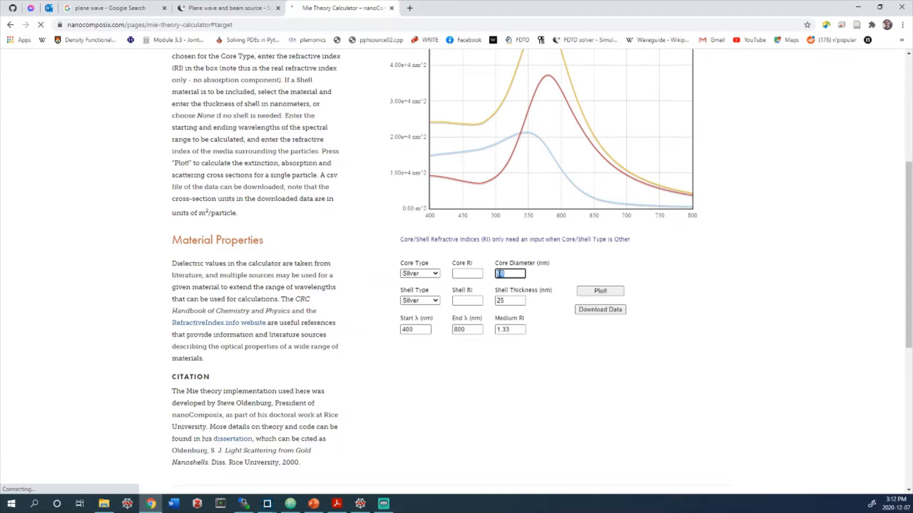
pyautogui.doubleClick(502, 300)
pyautogui.write('0')
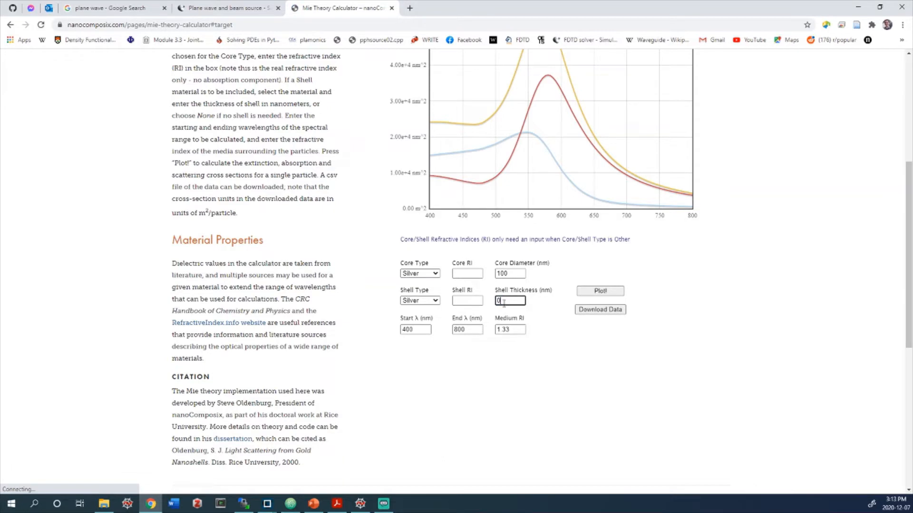
pyautogui.click(466, 361)
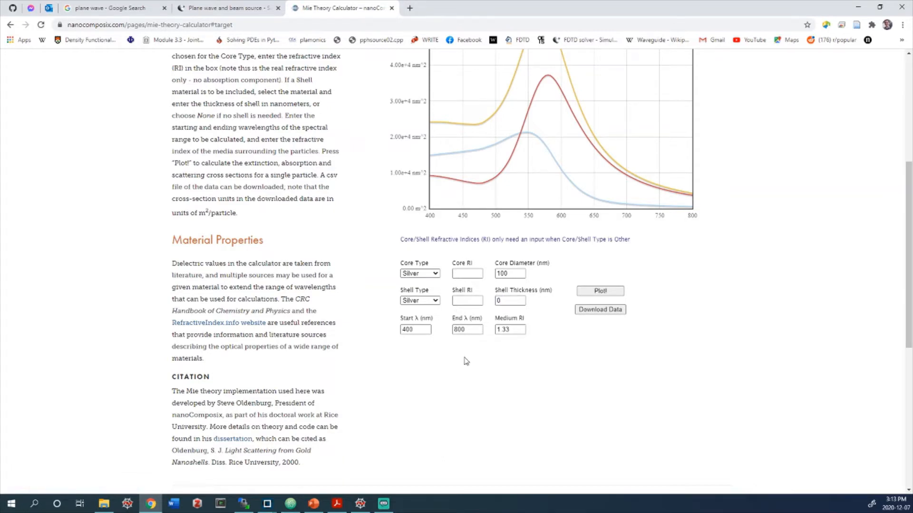
# Set the wavelength range to 200–700 nm and the medium refractive index to 1.0.
pyautogui.doubleClick(411, 330)
pyautogui.write('200')
pyautogui.click(455, 330)
pyautogui.doubleClick(509, 330)
pyautogui.write('1.0')
pyautogui.click(626, 369)
# Plot the Mie cross sections for the silver sphere and inspect the extinction, absorption and scattering curves.
pyautogui.scroll(3, 612, 374)
pyautogui.scroll(-1, 612, 384)
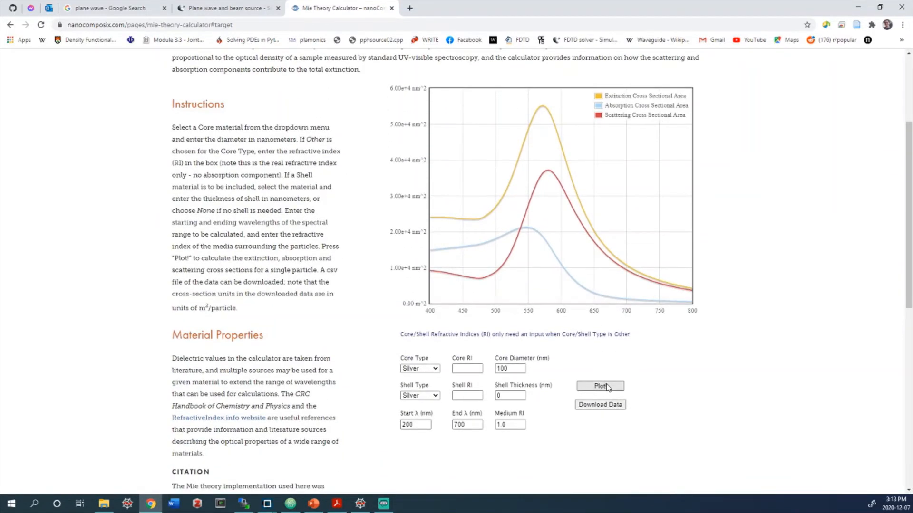
pyautogui.click(600, 388)
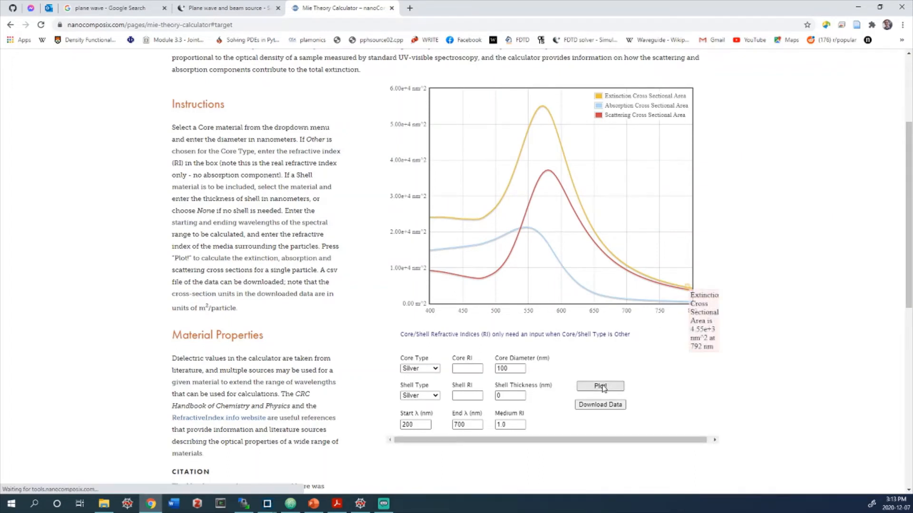
pyautogui.click(601, 387)
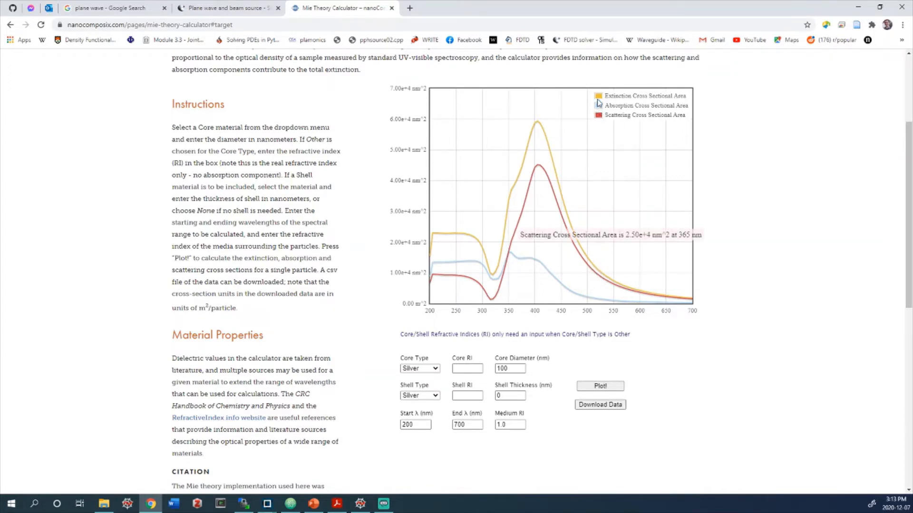
pyautogui.scroll(1, 623, 298)
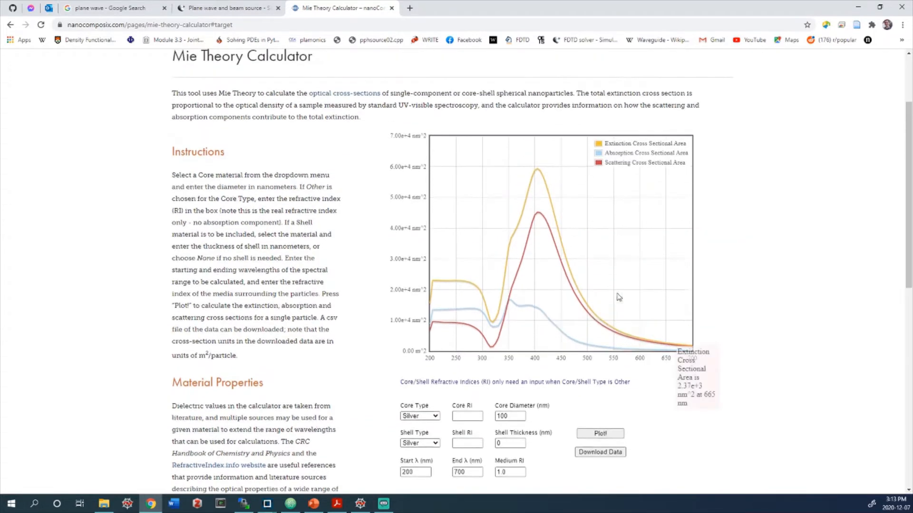
pyautogui.scroll(-1, 618, 296)
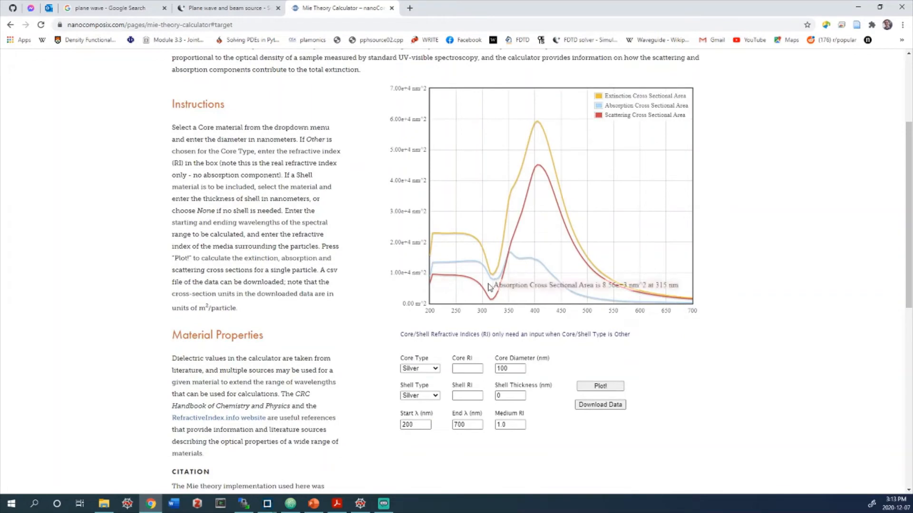
# Arrange the Mie calculator window side by side with Lumerical's Visualizer 1 window to compare the spectra.
pyautogui.moveTo(645, 5); pyautogui.dragTo(911, 19)
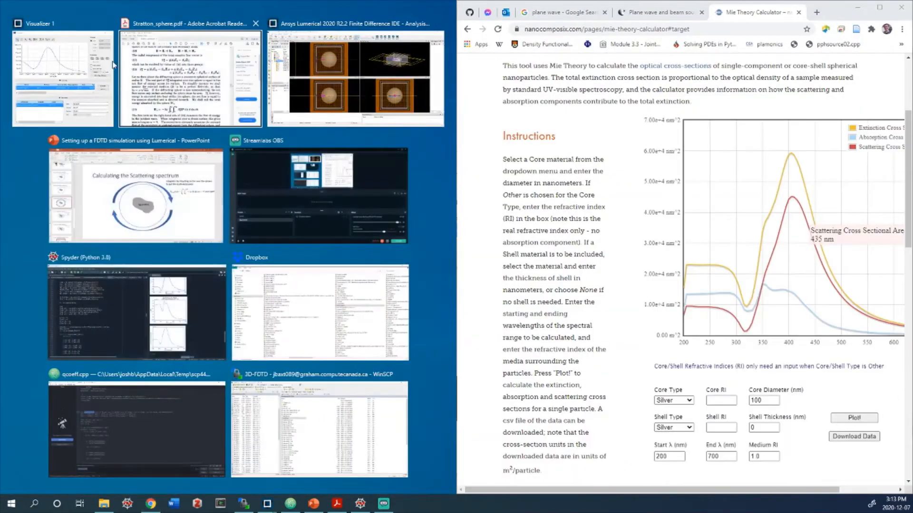
pyautogui.click(113, 64)
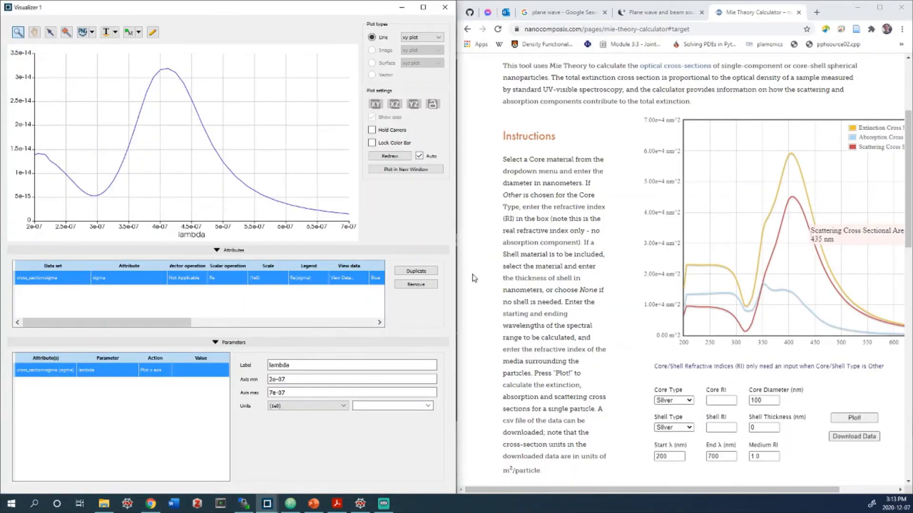
# Compare the Mie calculator's scattering curve with the simulated sigma spectrum, examining the dip, peak and vertical scale.
pyautogui.hscroll(3, 591, 289)
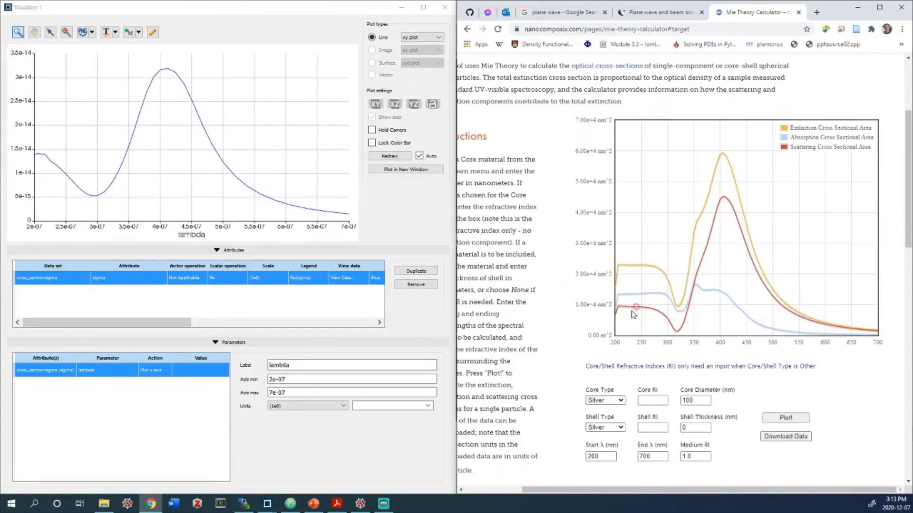
pyautogui.moveTo(679, 333)
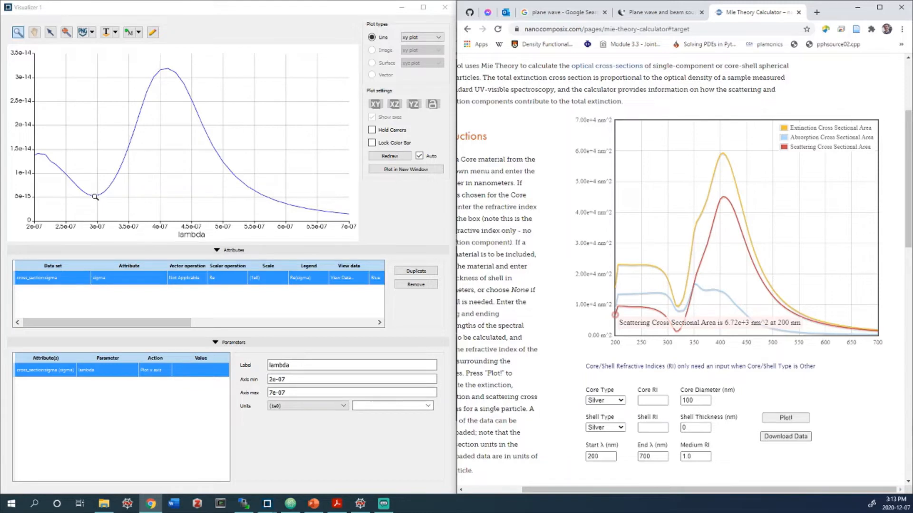
pyautogui.moveTo(97, 196)
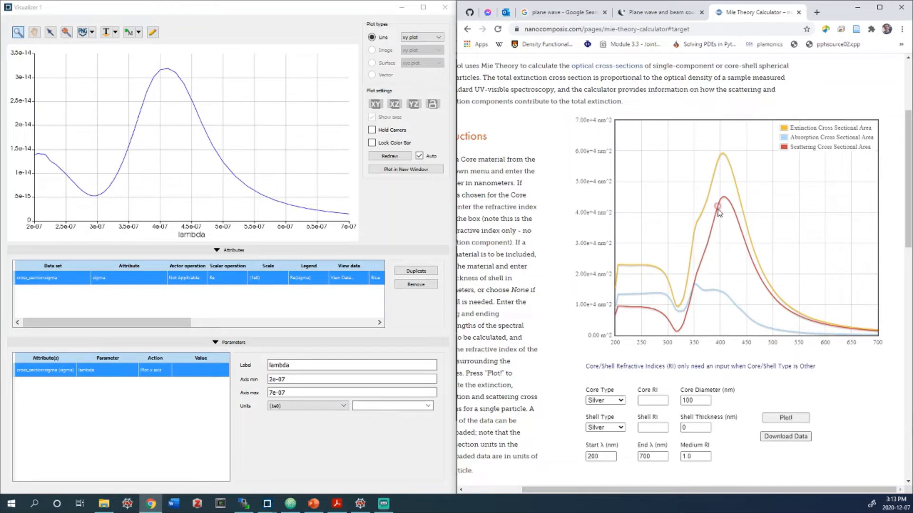
pyautogui.moveTo(724, 206)
pyautogui.moveTo(816, 330)
pyautogui.moveTo(577, 213); pyautogui.dragTo(597, 213)
pyautogui.click(597, 213)
pyautogui.tripleClick(587, 214)
pyautogui.hotkey('alt', 'Tab')
pyautogui.click(586, 213)
pyautogui.tripleClick(588, 213)
pyautogui.click(232, 10)
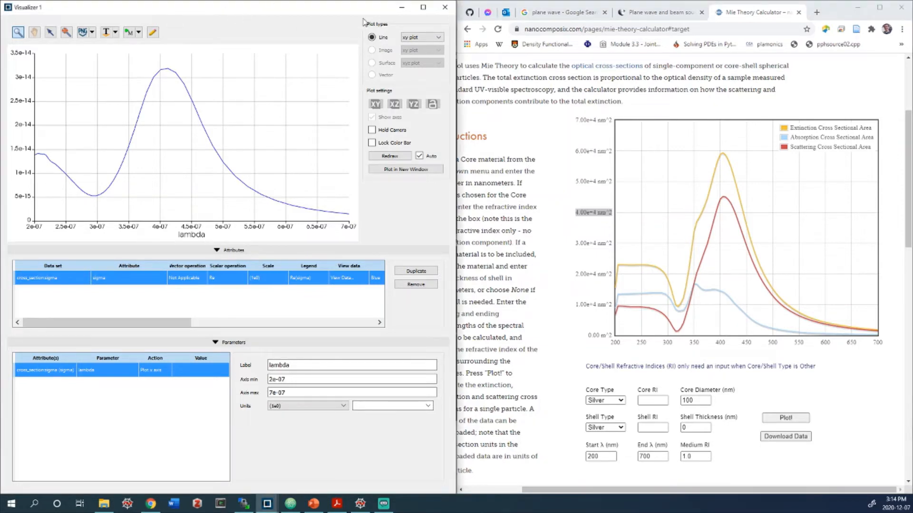
# Close the sigma plot and check the maximum mesh steps in the FDTD region's mesh settings.
pyautogui.click(446, 6)
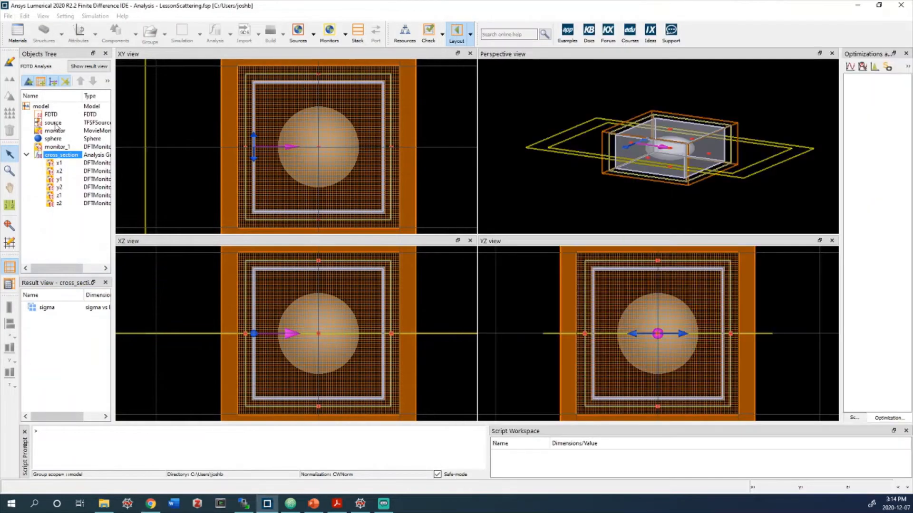
pyautogui.click(51, 115)
pyautogui.doubleClick(51, 115)
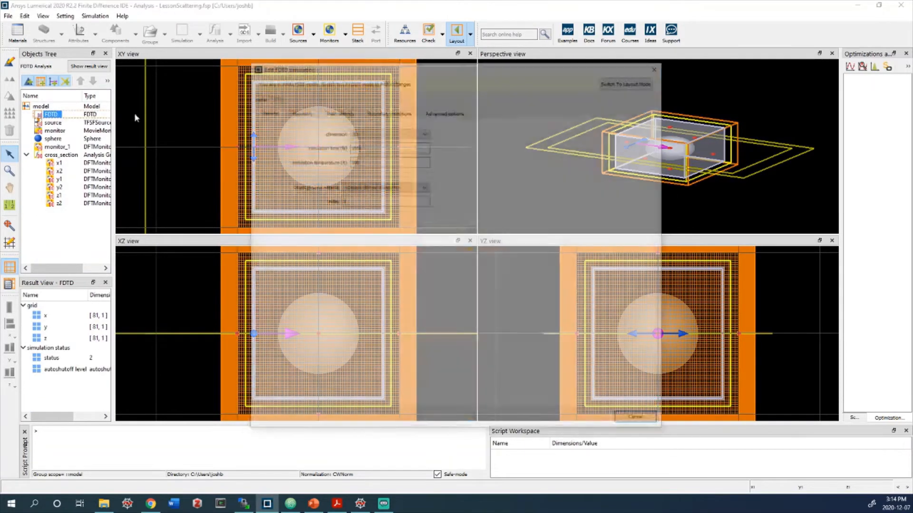
pyautogui.click(344, 110)
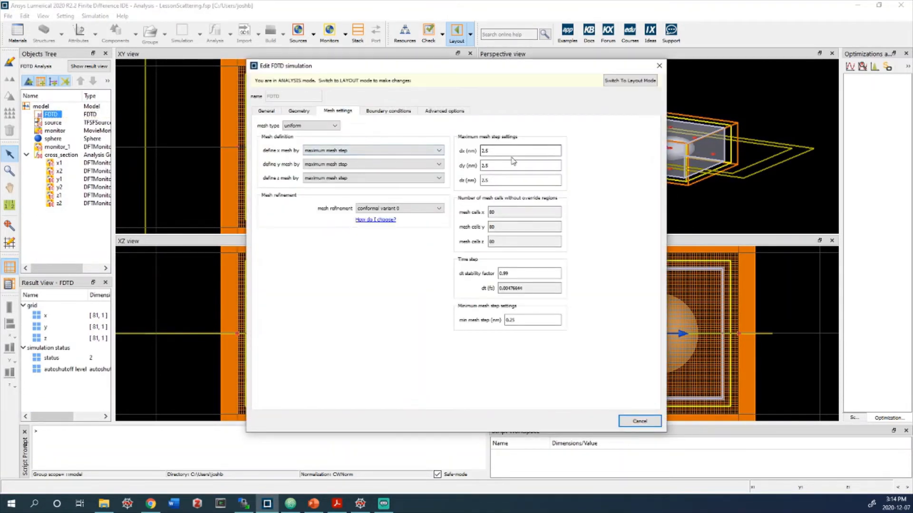
pyautogui.click(660, 67)
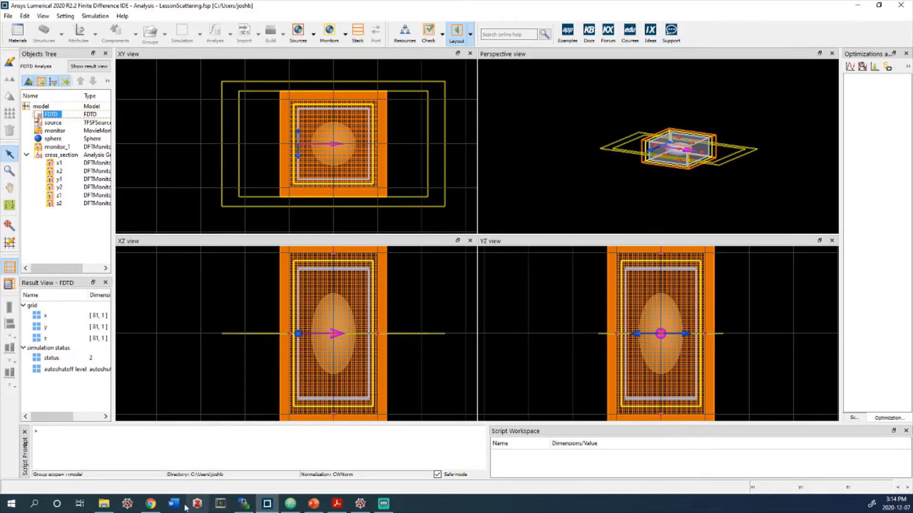
# Switch to the Mie theory calculator in the browser and review its plotted curves and input parameters.
pyautogui.click(150, 503)
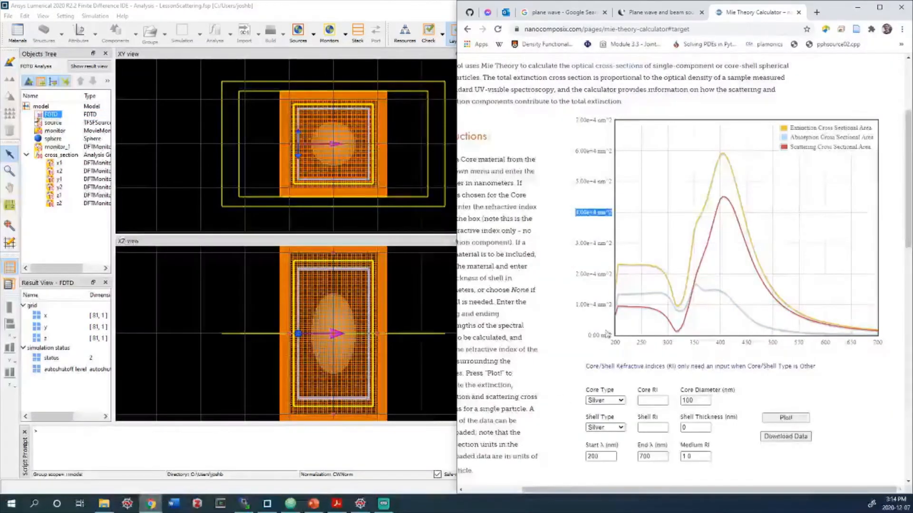
pyautogui.scroll(-1, 699, 181)
pyautogui.hscroll(-3, 700, 180)
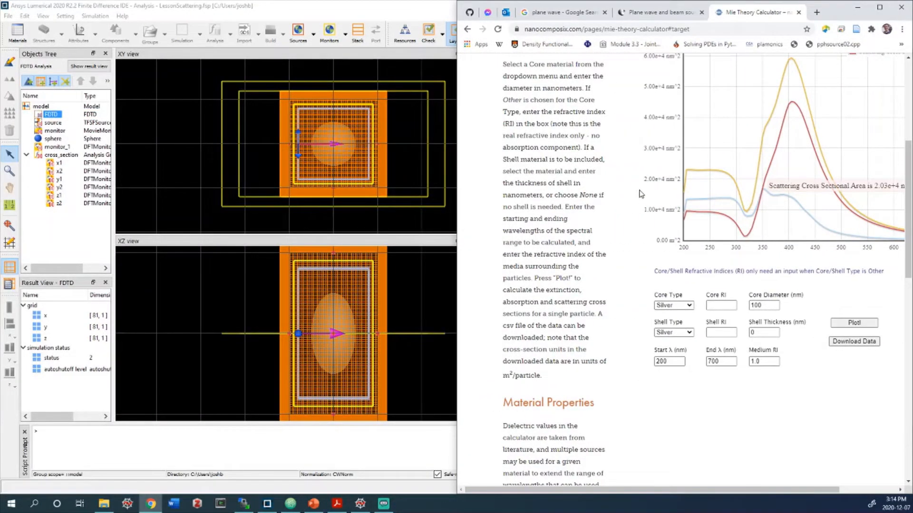
pyautogui.scroll(1, 633, 197)
pyautogui.scroll(-1, 599, 186)
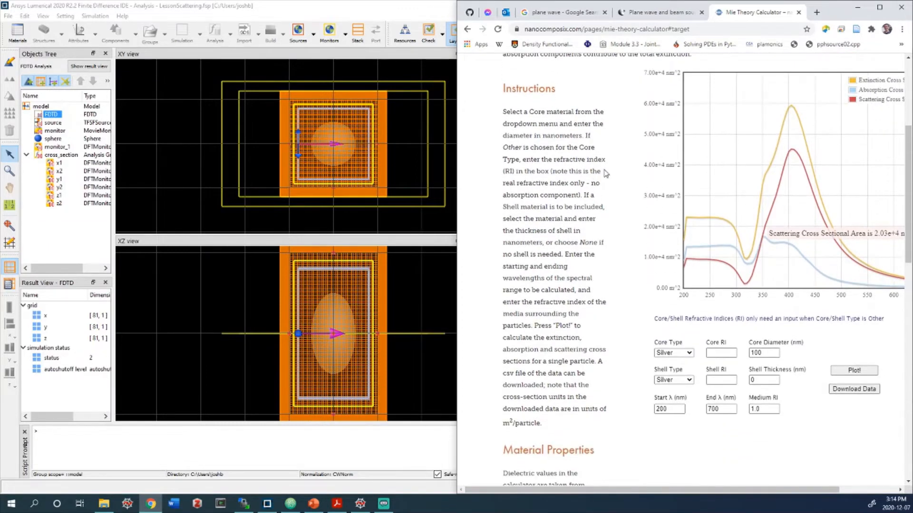
pyautogui.hscroll(3, 576, 173)
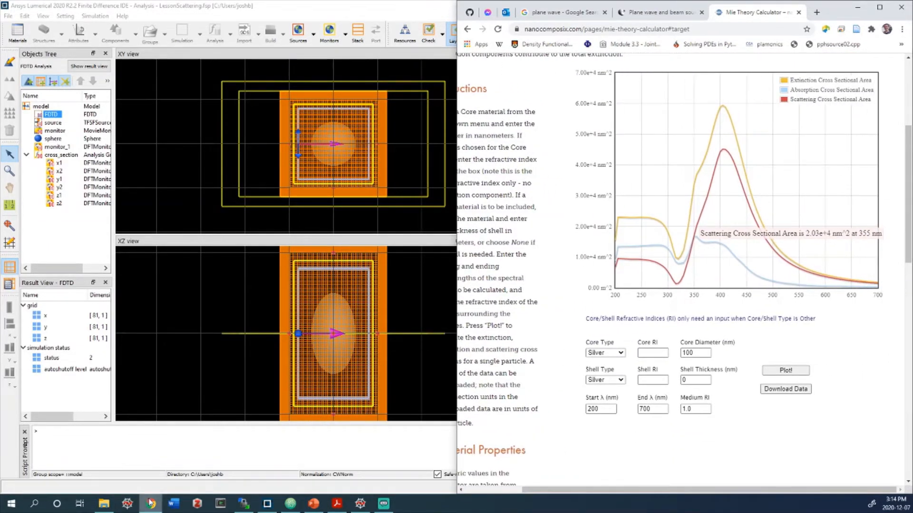
pyautogui.click(97, 510)
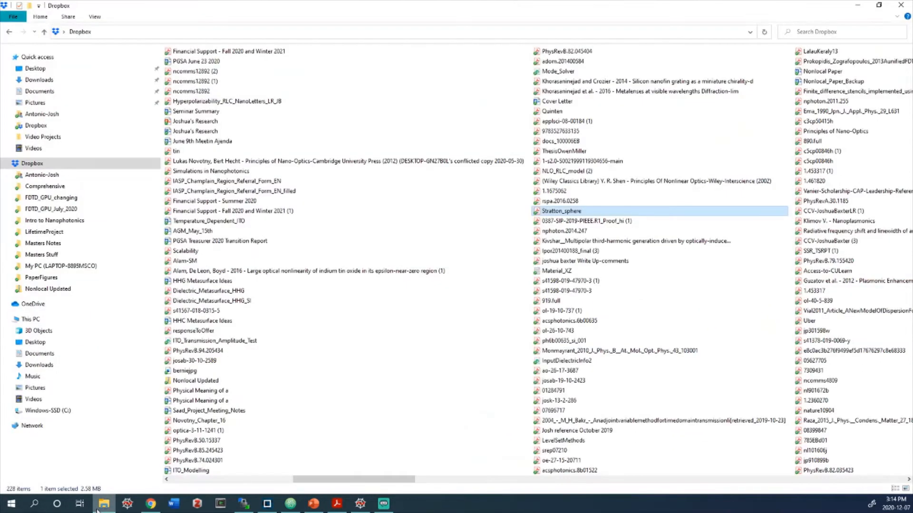
pyautogui.click(98, 510)
pyautogui.click(151, 506)
pyautogui.click(151, 506)
pyautogui.click(151, 505)
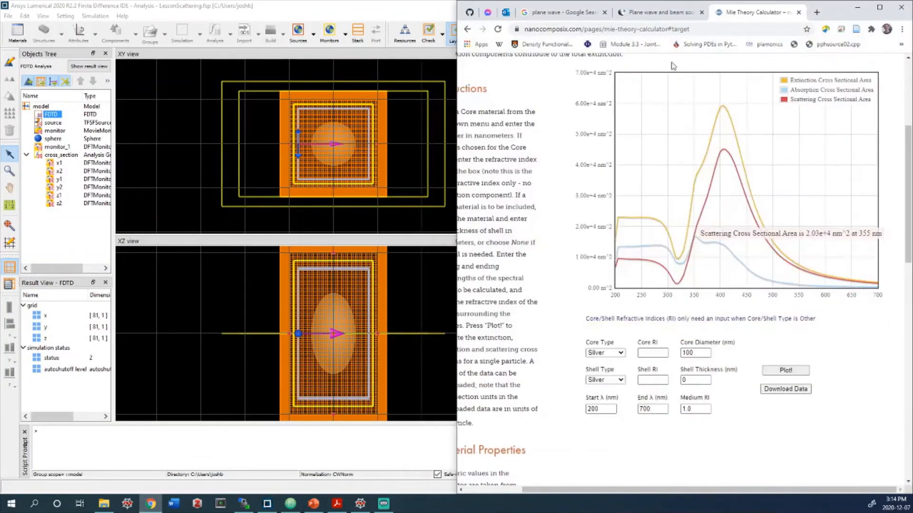
# Maximize the browser, go back to Wikipedia's Mie scattering article and locate the reference "Absorption and scattering of light by small particles".
pyautogui.click(880, 7)
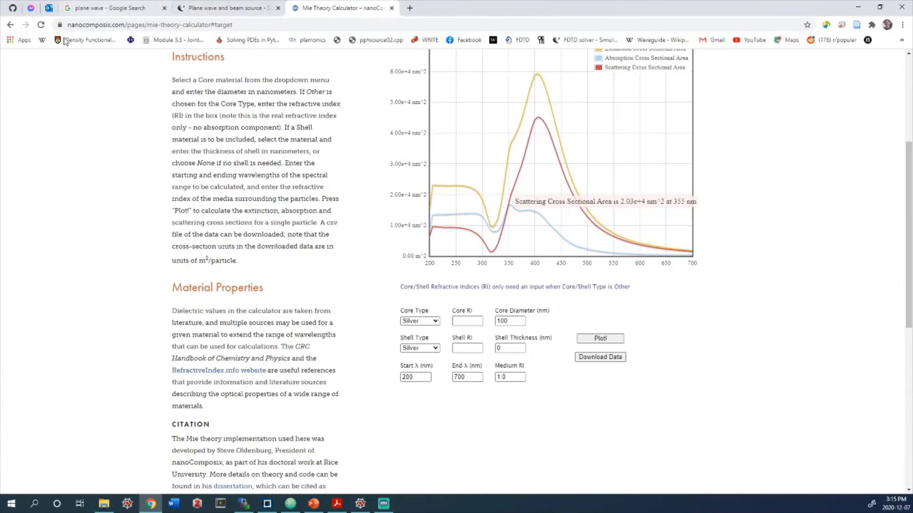
pyautogui.click(9, 26)
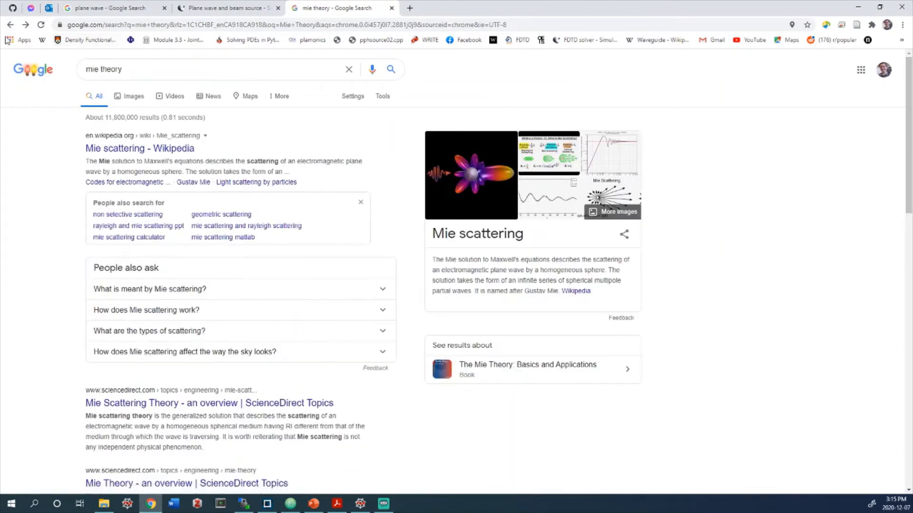
pyautogui.moveTo(909, 72); pyautogui.dragTo(909, 475)
pyautogui.scroll(20, 232, 197)
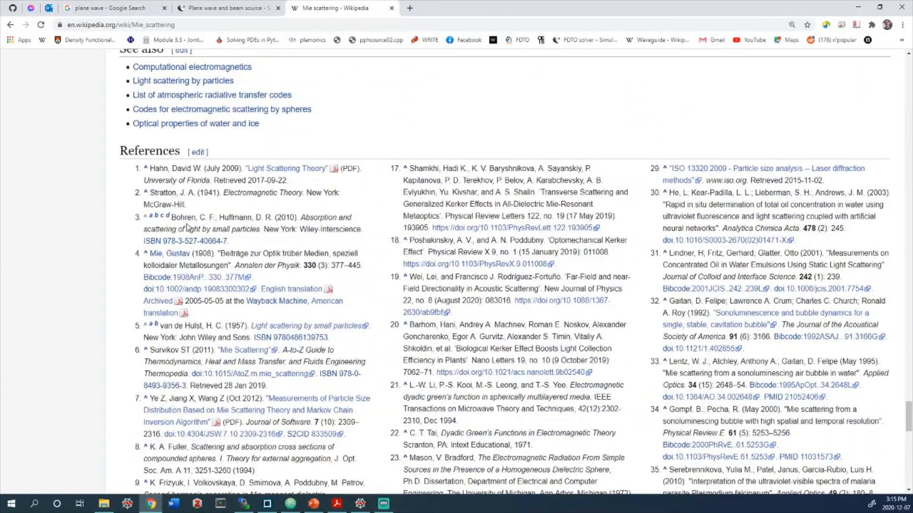
pyautogui.moveTo(171, 218); pyautogui.dragTo(303, 216)
pyautogui.click(265, 229)
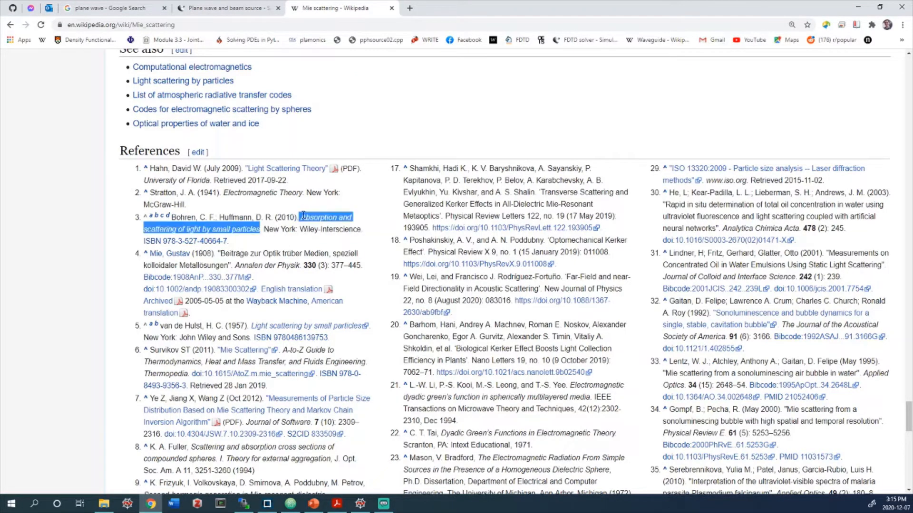
pyautogui.click(290, 240)
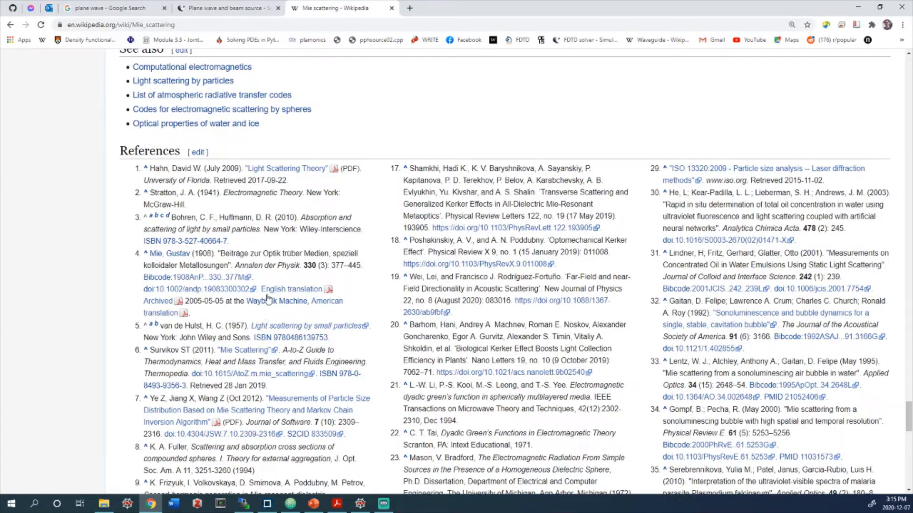
# Close the Mie scattering and "Plane wave and beam source" browser tabs and return to Lumerical.
pyautogui.click(226, 8)
pyautogui.click(333, 9)
pyautogui.click(392, 8)
pyautogui.click(278, 8)
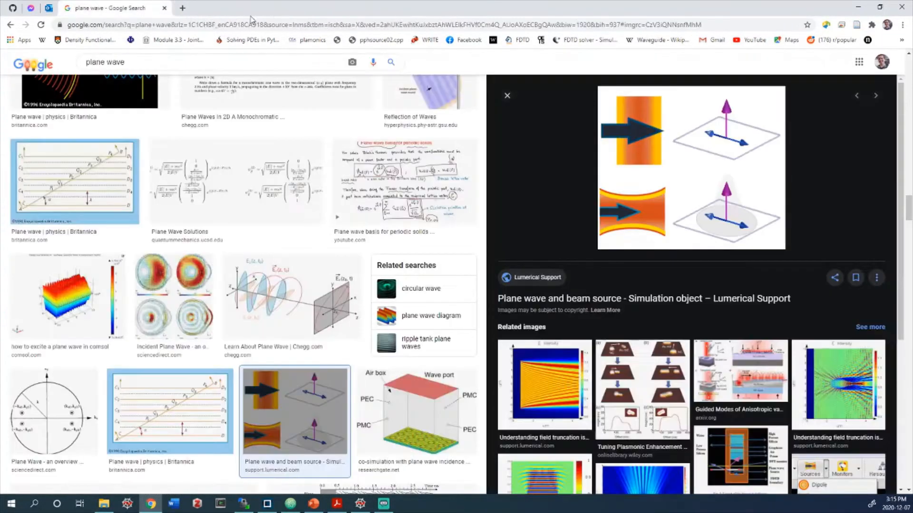
pyautogui.click(859, 6)
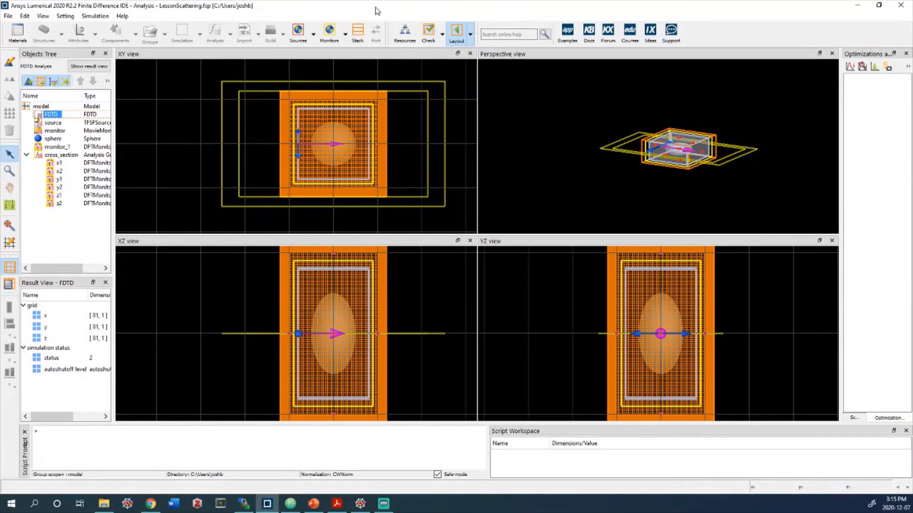
pyautogui.scroll(2, 328, 145)
pyautogui.scroll(-2, 315, 142)
pyautogui.scroll(1, 315, 135)
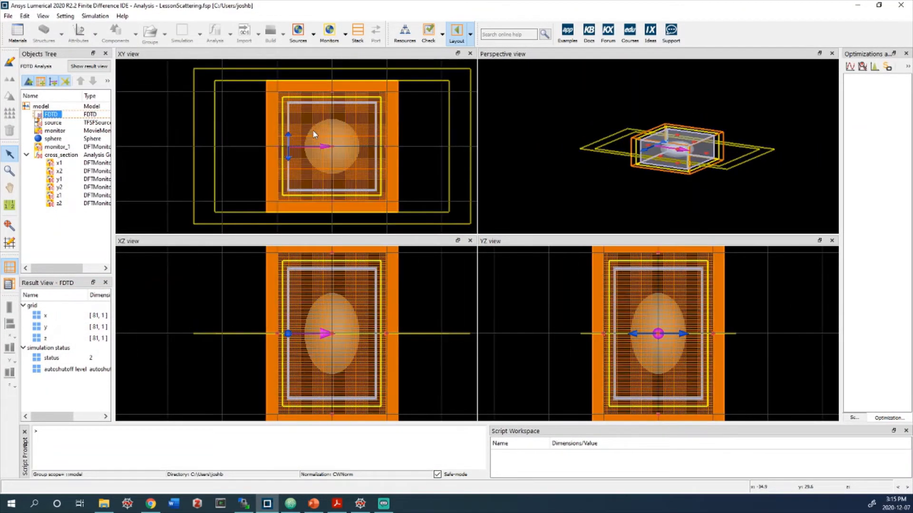
pyautogui.scroll(2, 313, 215)
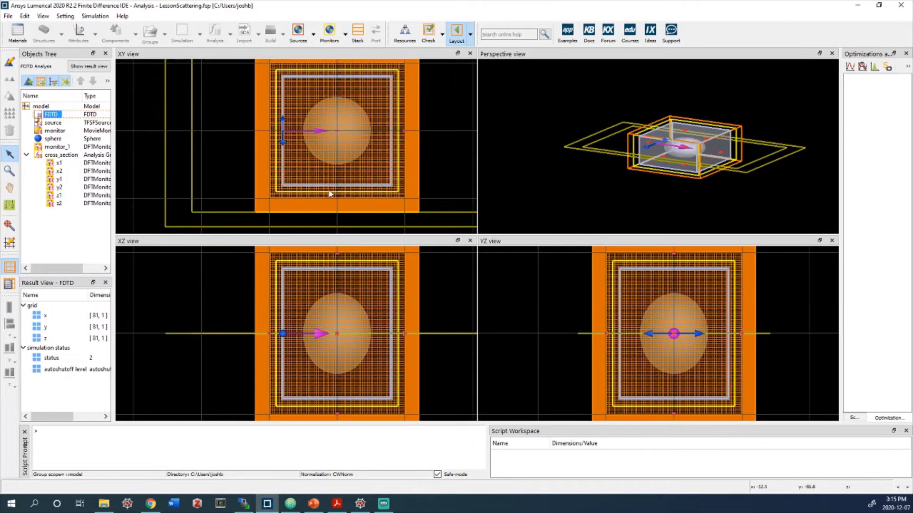
pyautogui.rightClick(56, 155)
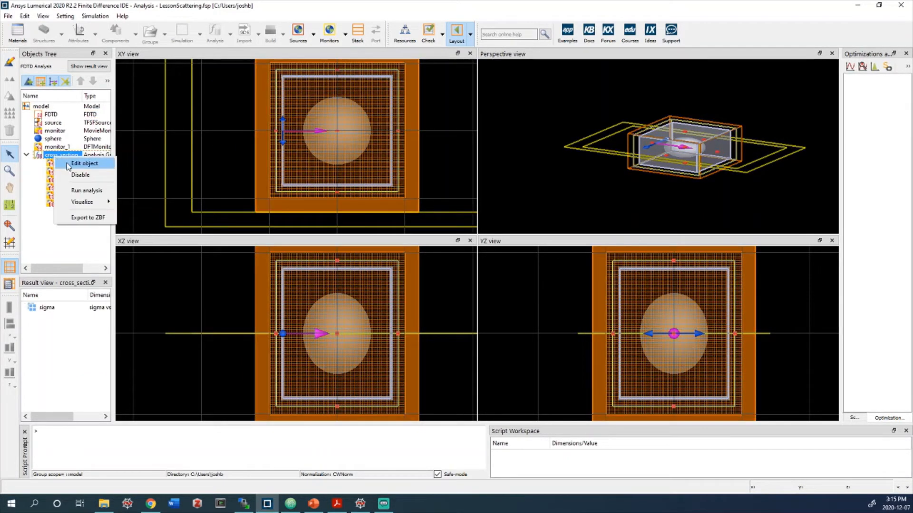
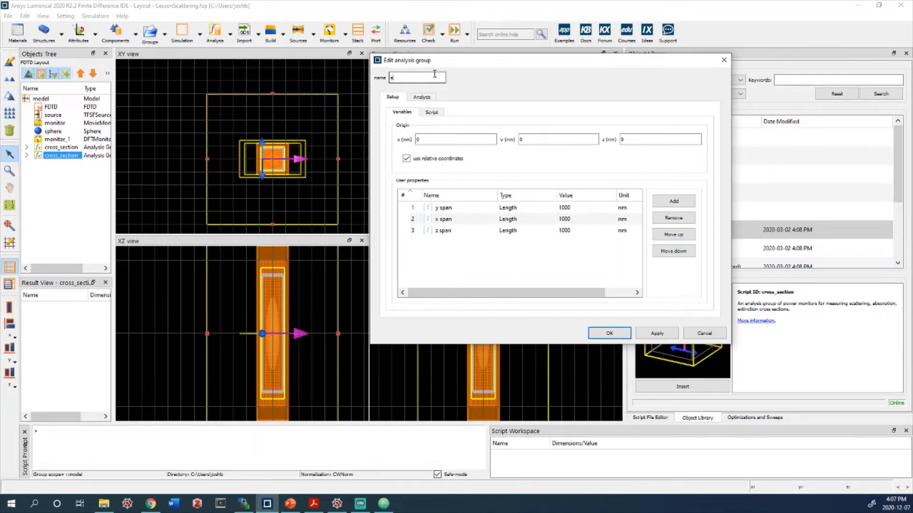
# Name the second cross-section analysis group absorption and set its x, y and z spans to 140 nm.
pyautogui.write('bsorption')
pyautogui.click(535, 139)
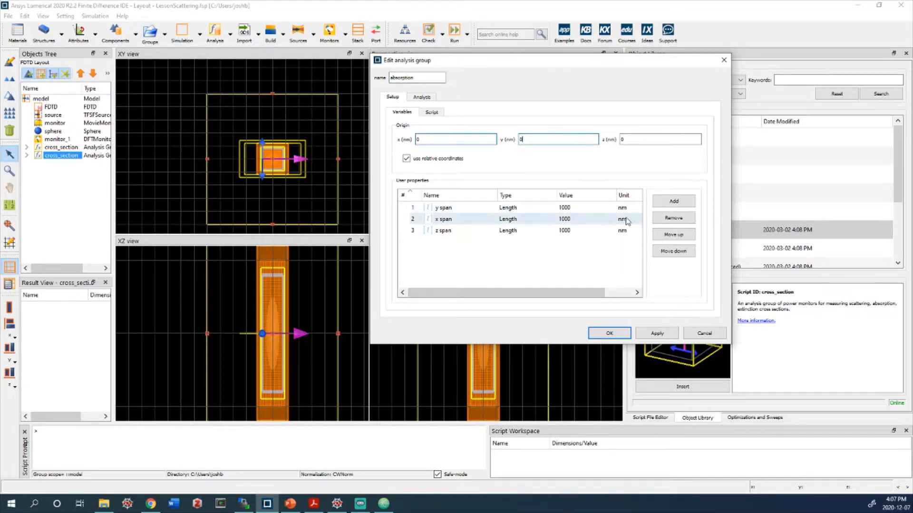
pyautogui.click(584, 209)
pyautogui.click(582, 207)
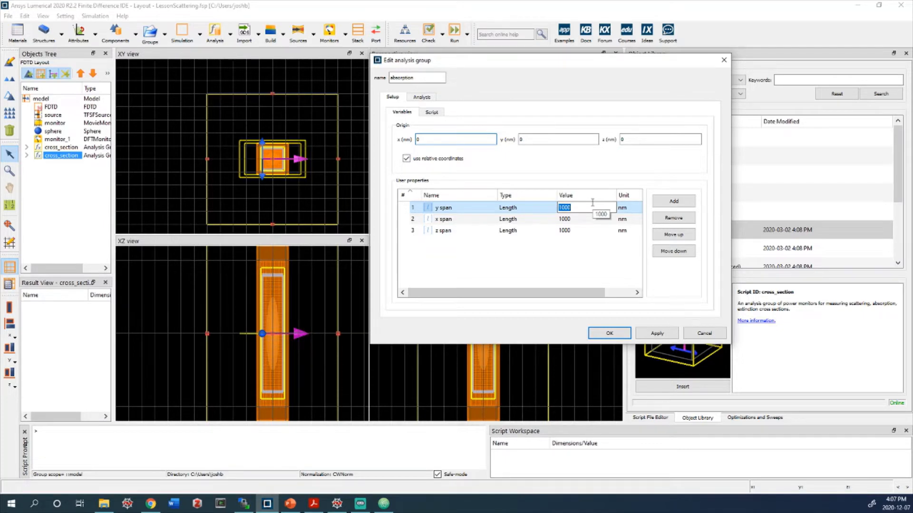
pyautogui.write('140')
pyautogui.click(584, 219)
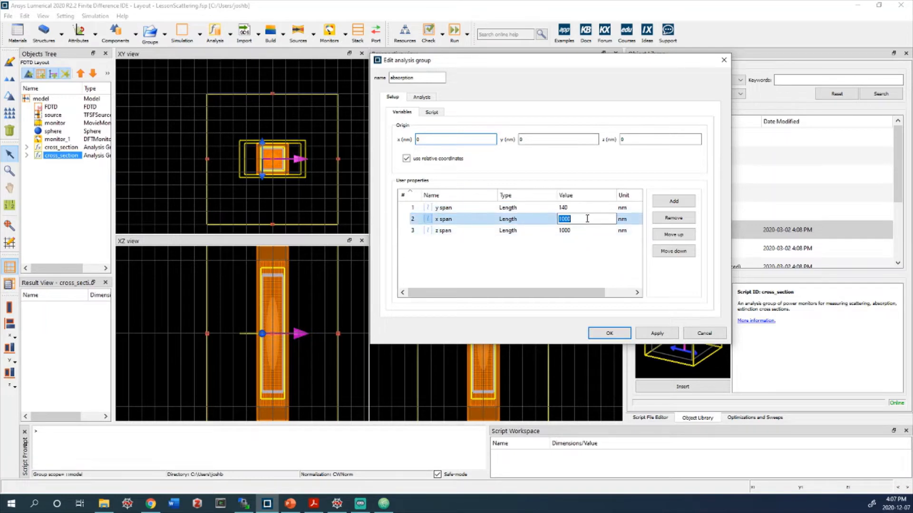
pyautogui.write('140')
pyautogui.click(590, 230)
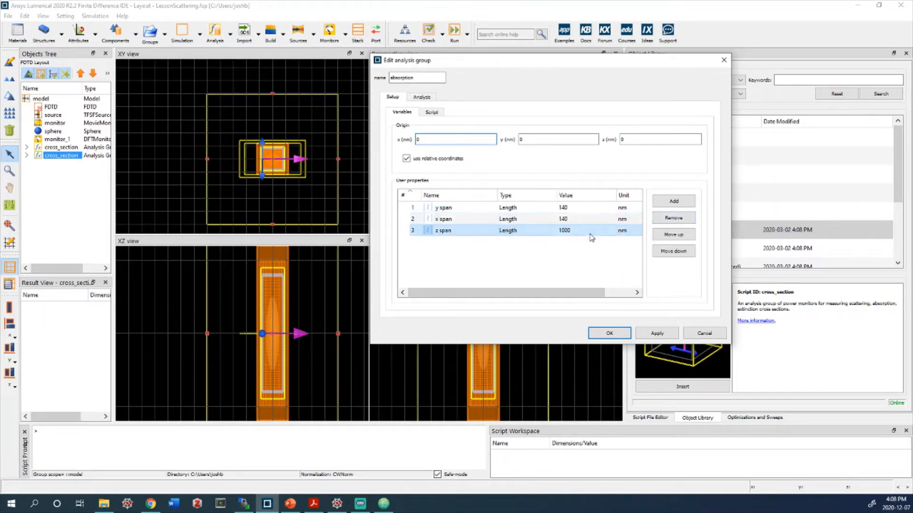
pyautogui.write('14')
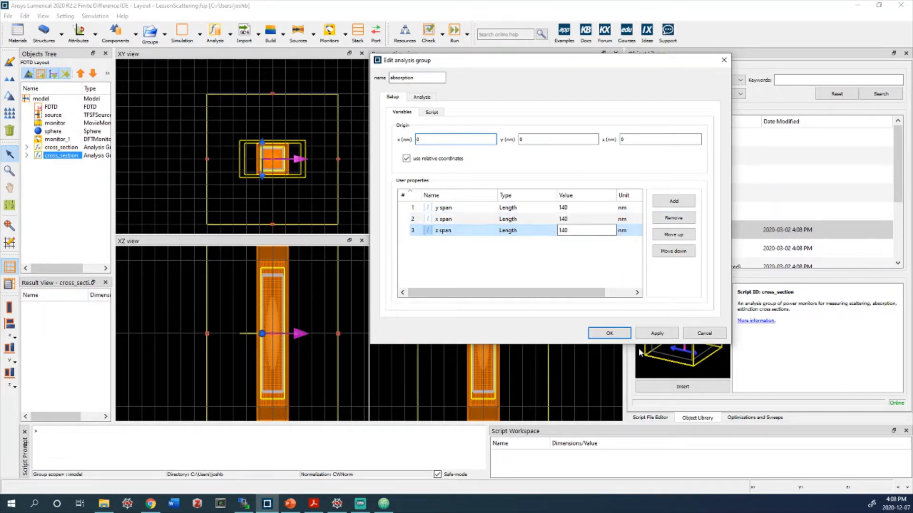
pyautogui.click(656, 333)
pyautogui.click(626, 338)
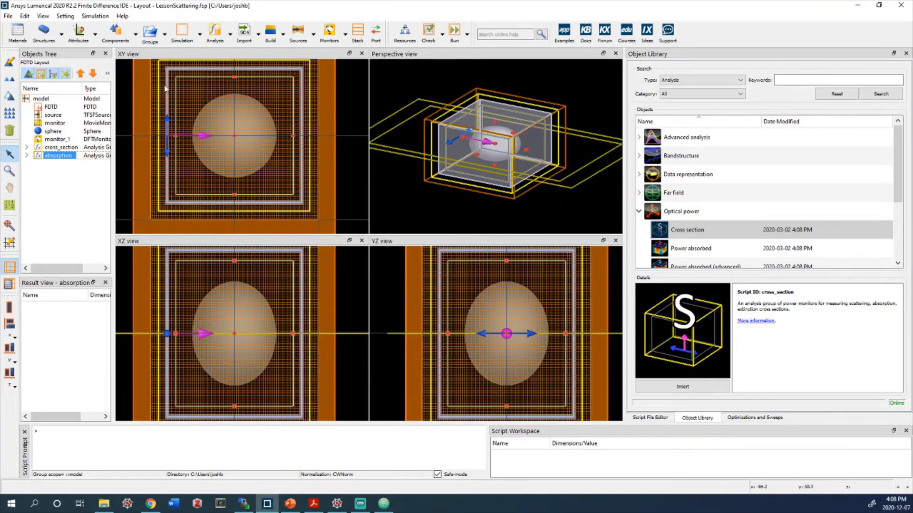
# Select the FDTD region, cross_section group, source and absorption group in the XY view to check their nesting.
pyautogui.click(149, 95)
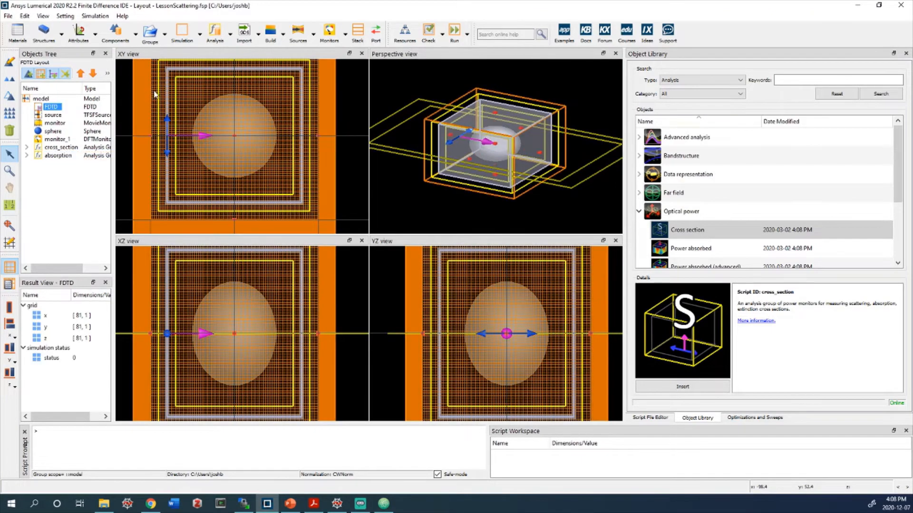
pyautogui.click(157, 93)
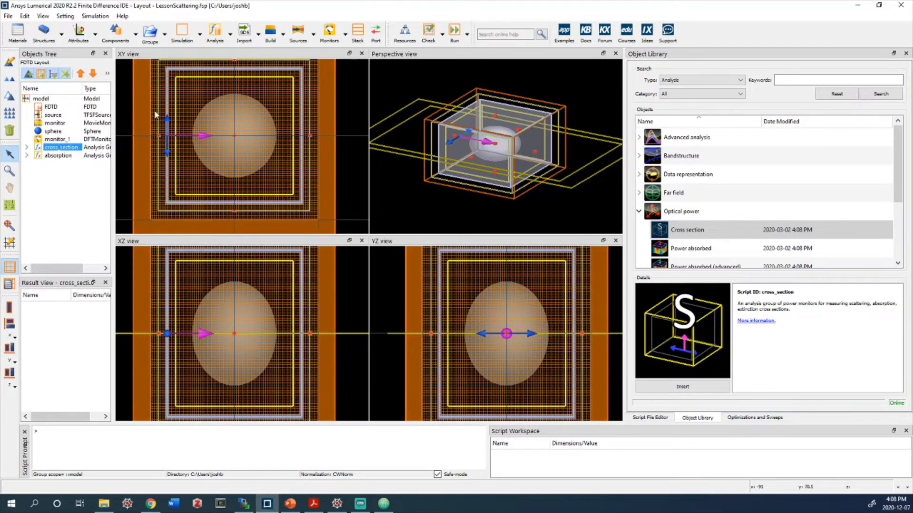
pyautogui.click(171, 180)
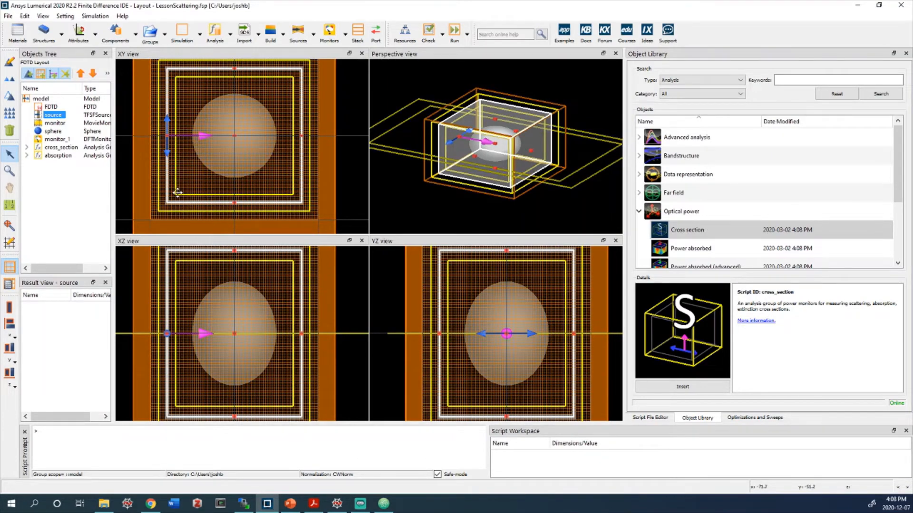
pyautogui.click(323, 170)
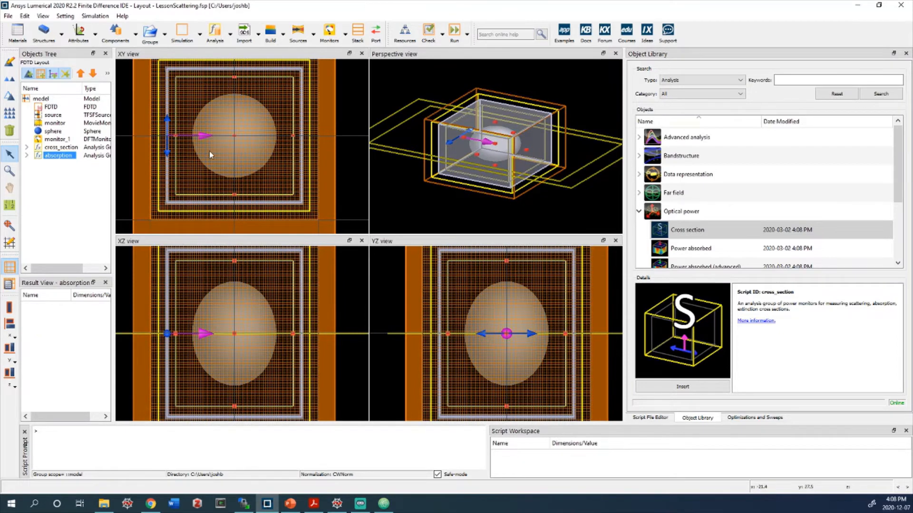
# Negate the summed monitor powers in the Pscat line of the absorption group's analysis script and save the change.
pyautogui.click(228, 134)
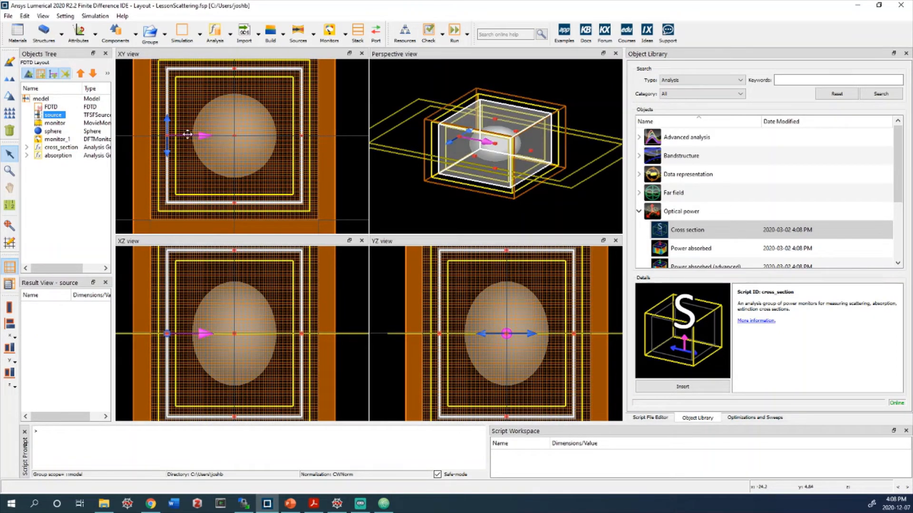
pyautogui.click(67, 163)
pyautogui.click(59, 157)
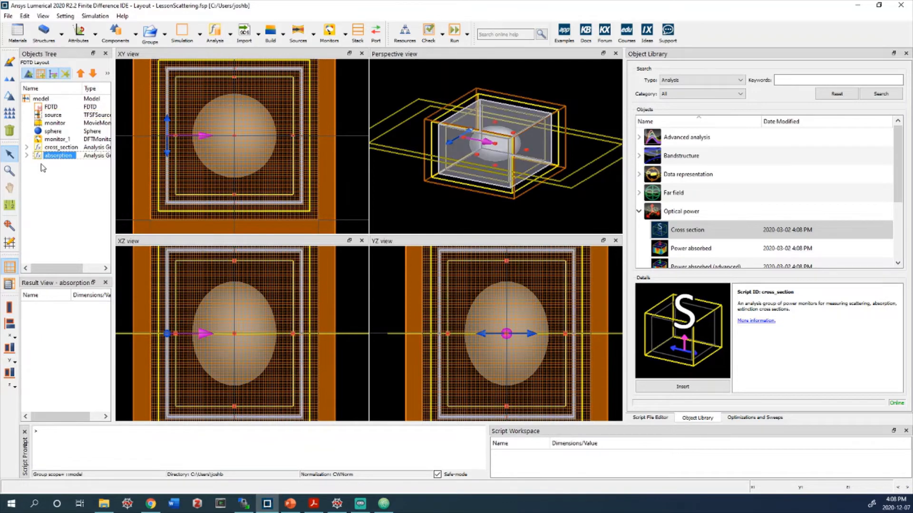
pyautogui.rightClick(50, 160)
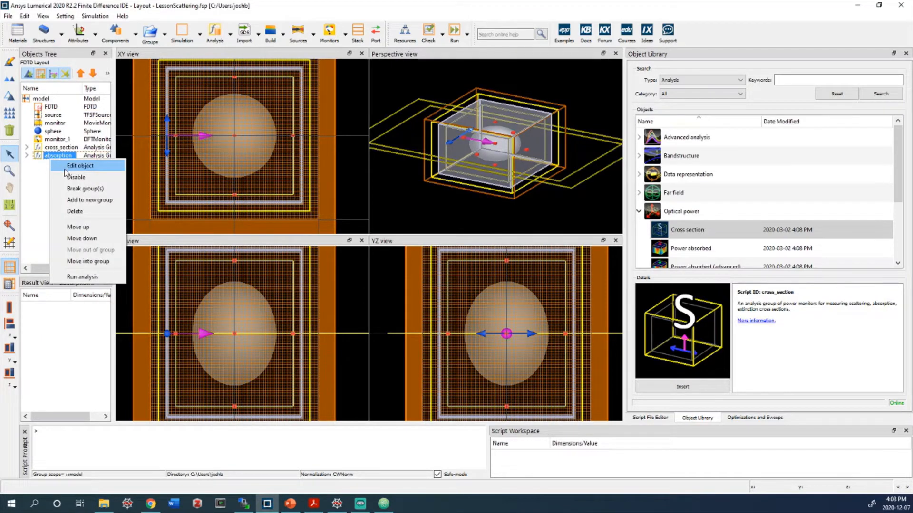
pyautogui.click(78, 166)
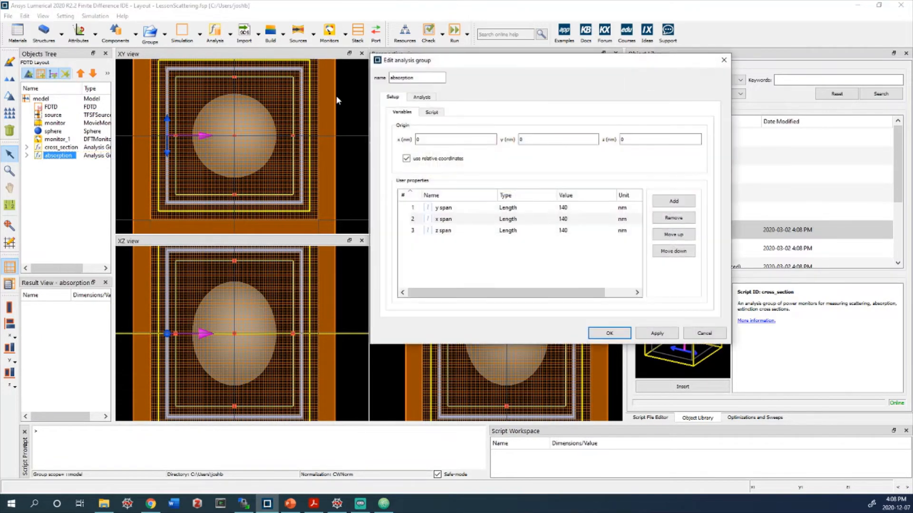
pyautogui.click(422, 97)
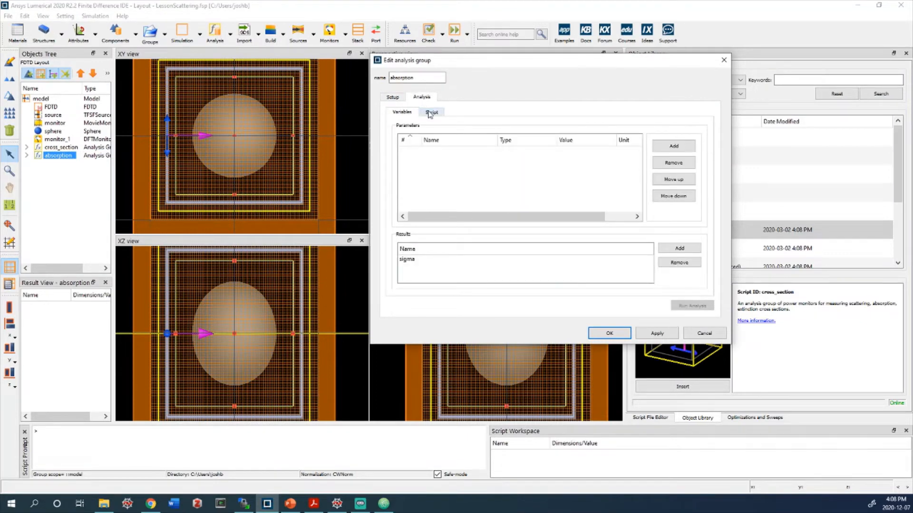
pyautogui.click(430, 112)
pyautogui.scroll(-8, 457, 145)
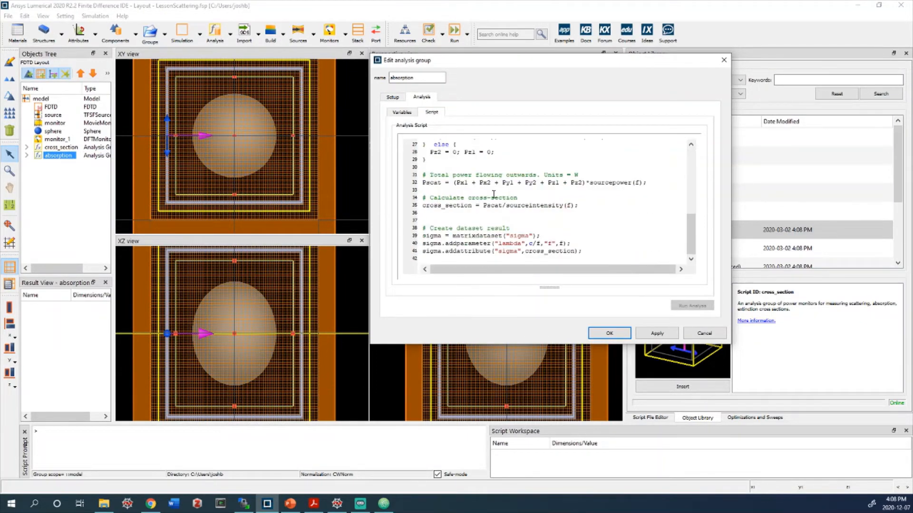
pyautogui.click(455, 184)
pyautogui.write('-')
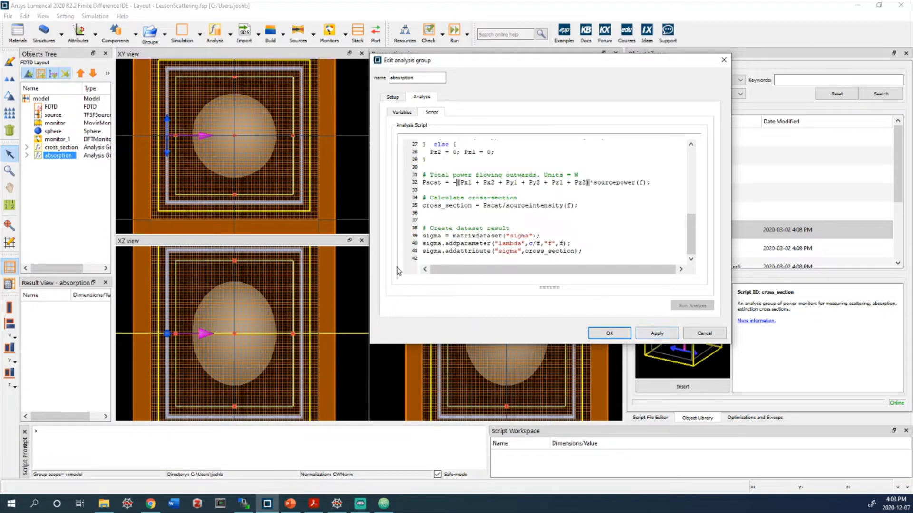
pyautogui.click(656, 334)
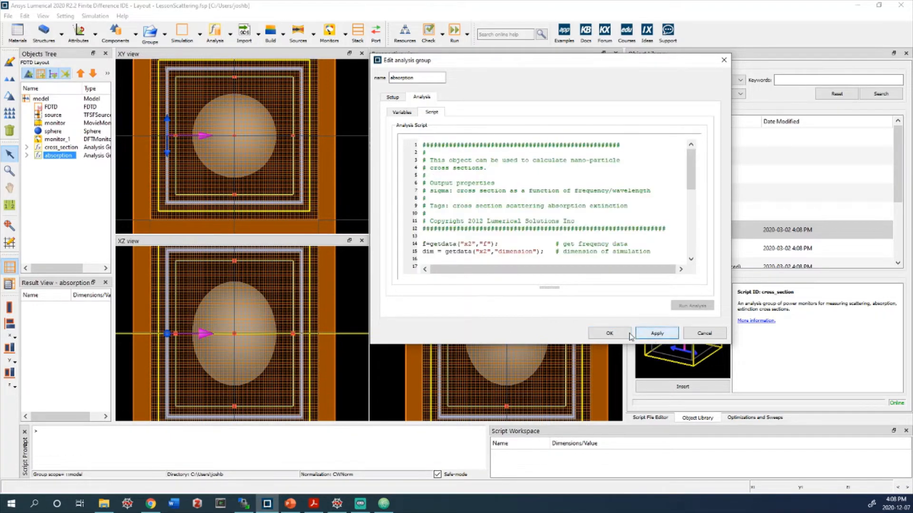
pyautogui.click(611, 333)
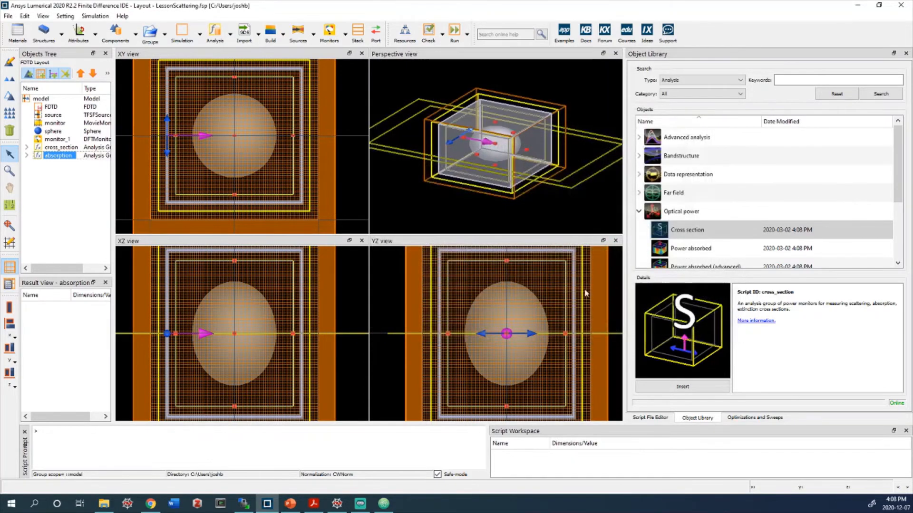
# Run the FDTD simulation and plot the absorption group's sigma result against wavelength.
pyautogui.click(453, 34)
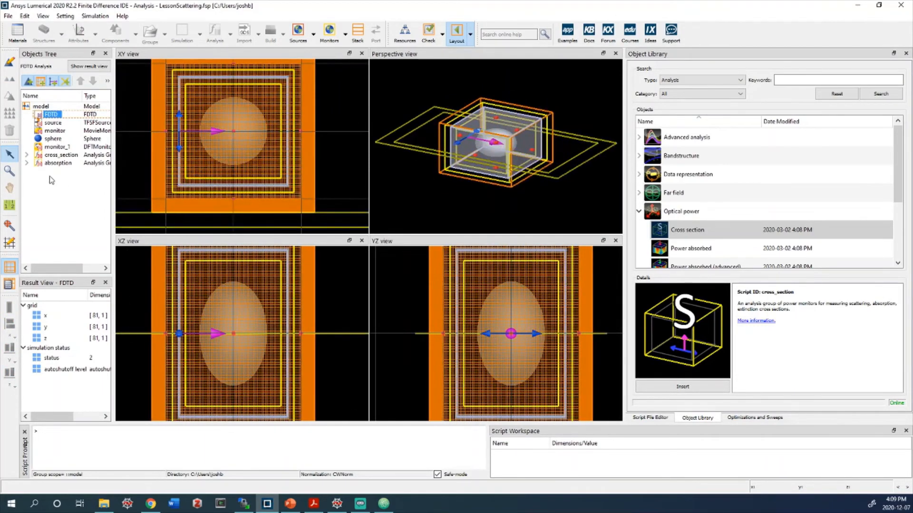
pyautogui.click(49, 155)
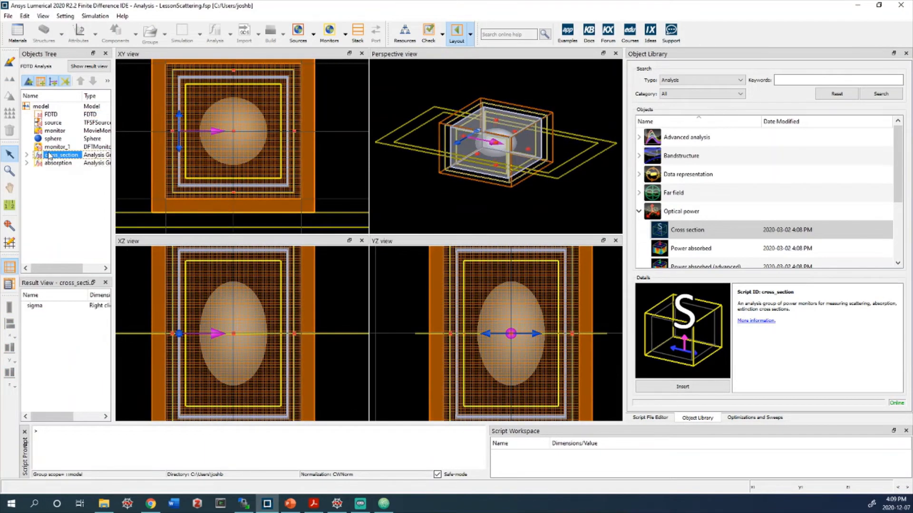
pyautogui.click(50, 164)
pyautogui.rightClick(50, 166)
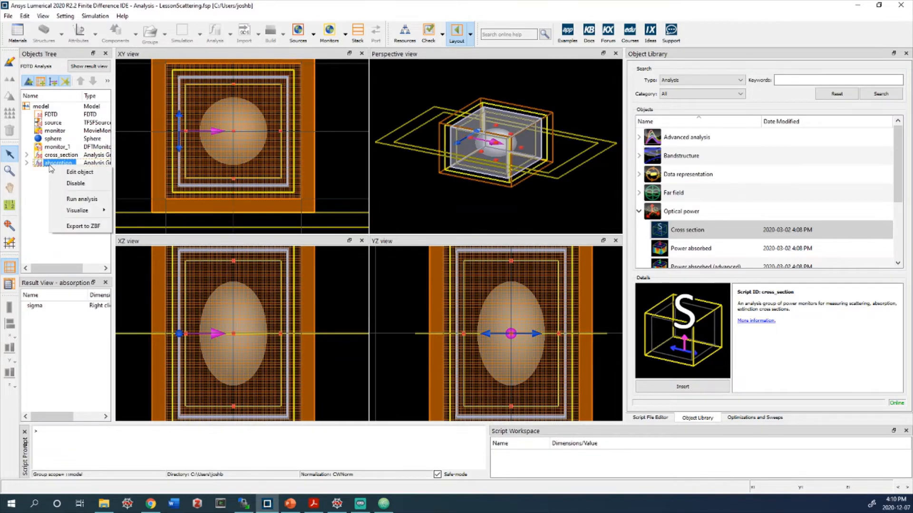
pyautogui.moveTo(80, 215)
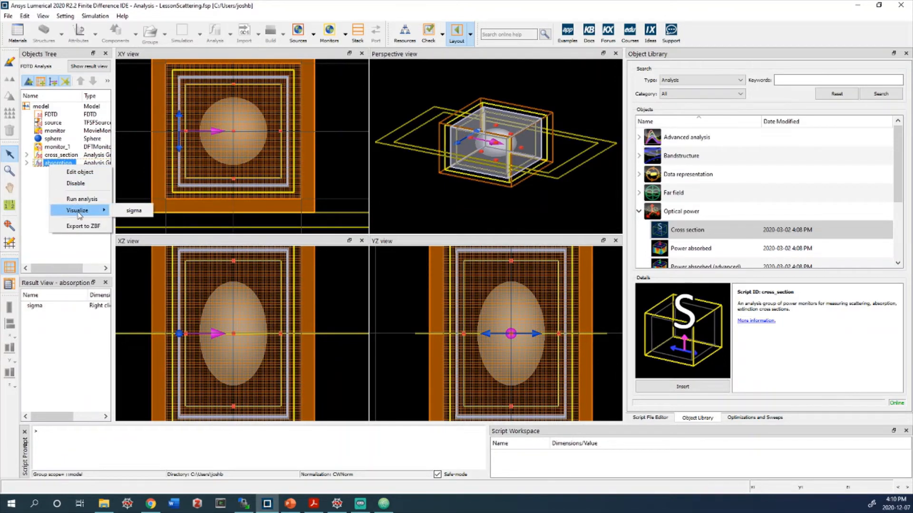
pyautogui.click(117, 211)
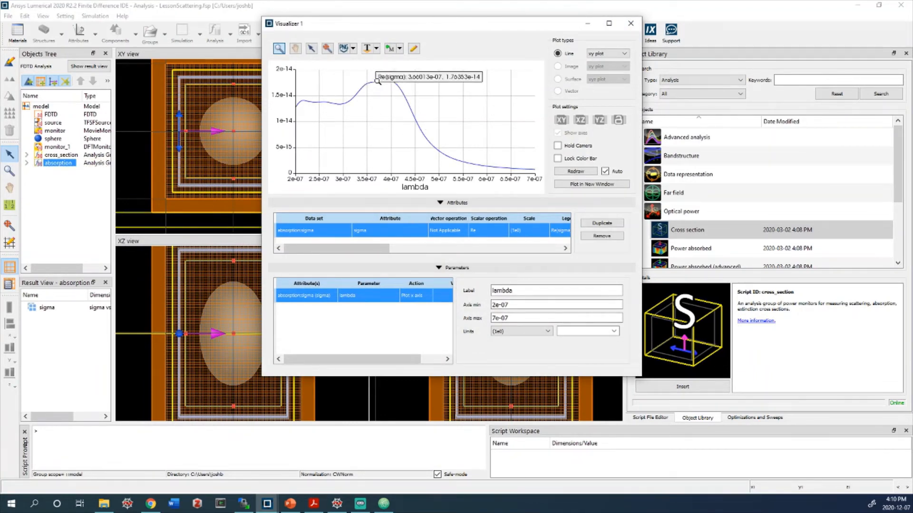
pyautogui.moveTo(395, 89)
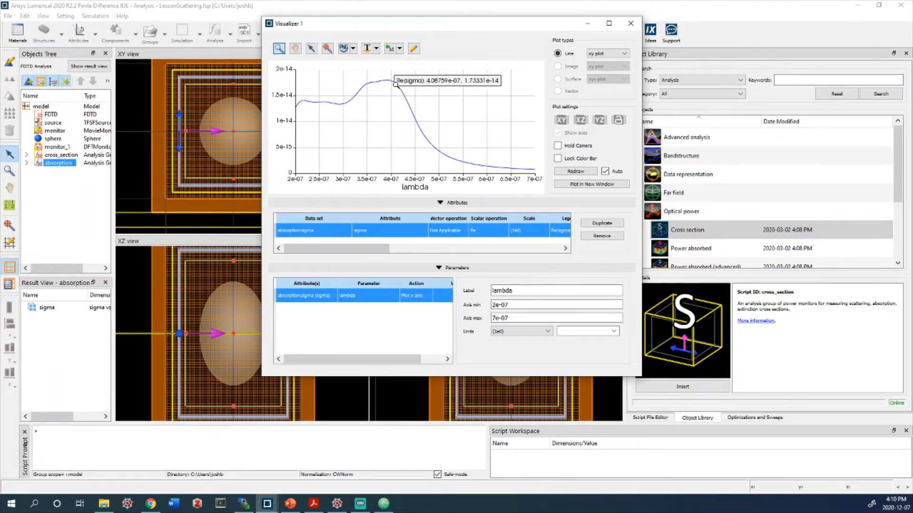
pyautogui.moveTo(363, 85)
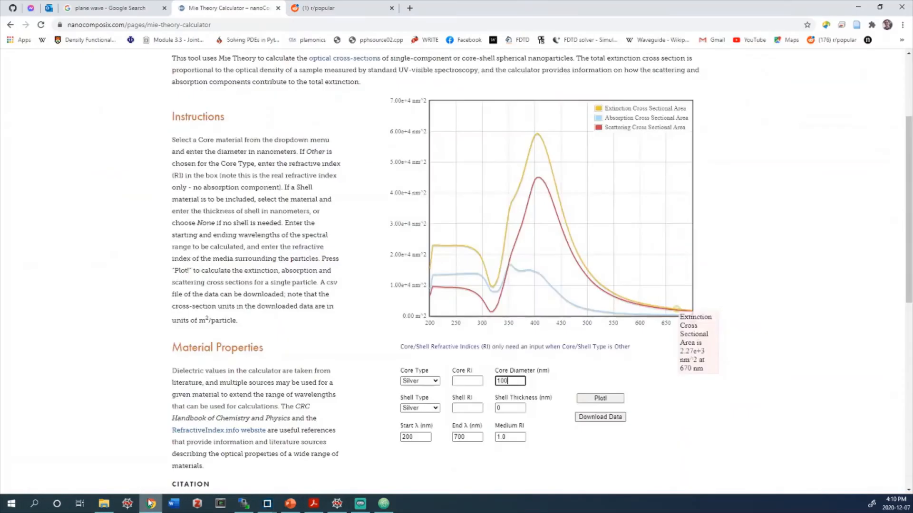
# Switch to the Mie Theory Calculator in the browser and examine the absorption curve for the 100 nm silver sphere.
pyautogui.click(150, 504)
pyautogui.moveTo(532, 200)
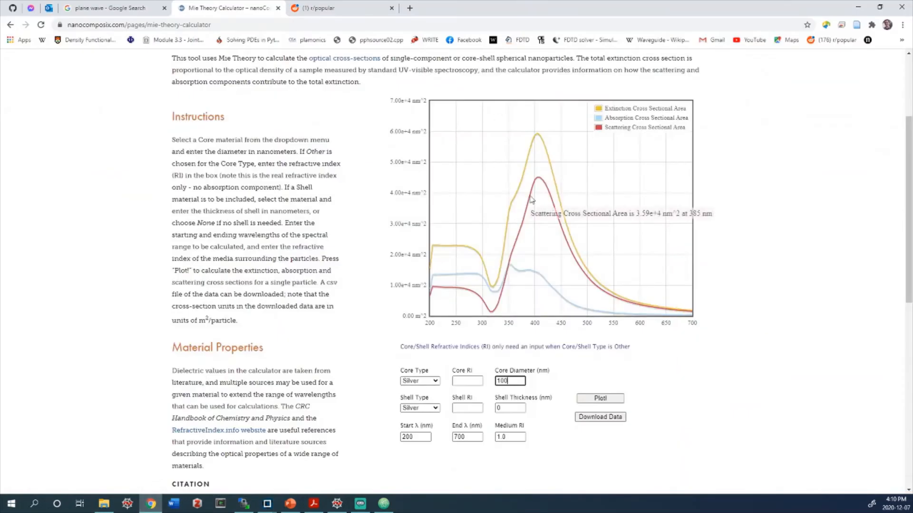
pyautogui.scroll(-1, 528, 205)
pyautogui.scroll(1, 522, 202)
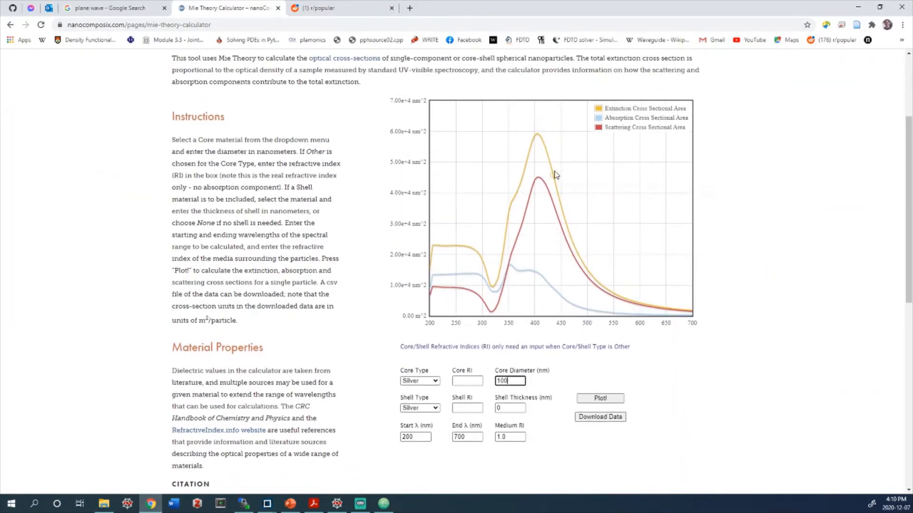
pyautogui.keyDown('ctrl'); pyautogui.scroll(1, 555, 175); pyautogui.keyUp('ctrl')
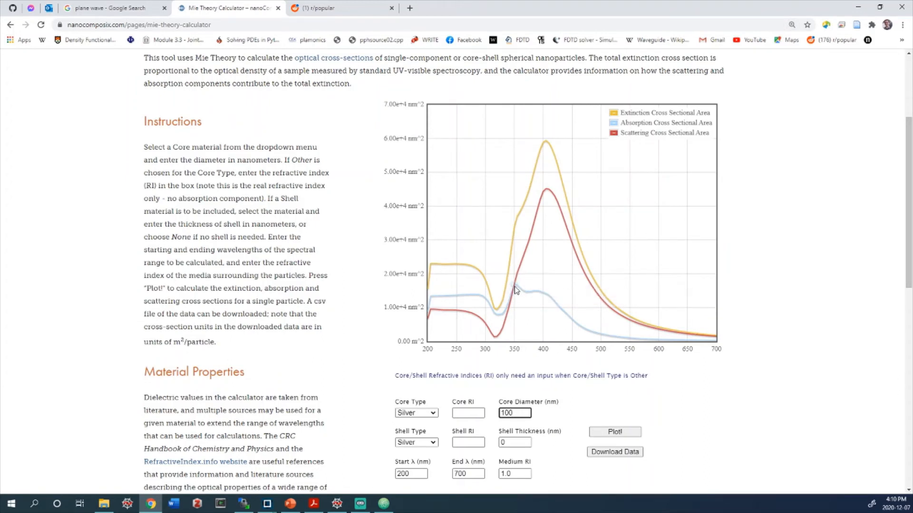
pyautogui.moveTo(543, 293)
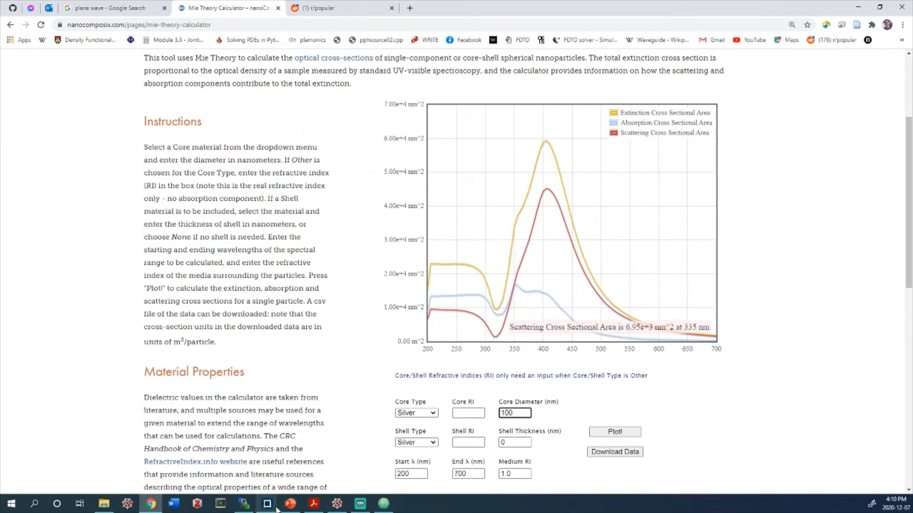
# Place the Lumerical visualizer beside the Mie Theory Calculator chart and compare the simulated and theoretical absorption curves.
pyautogui.moveTo(267, 504)
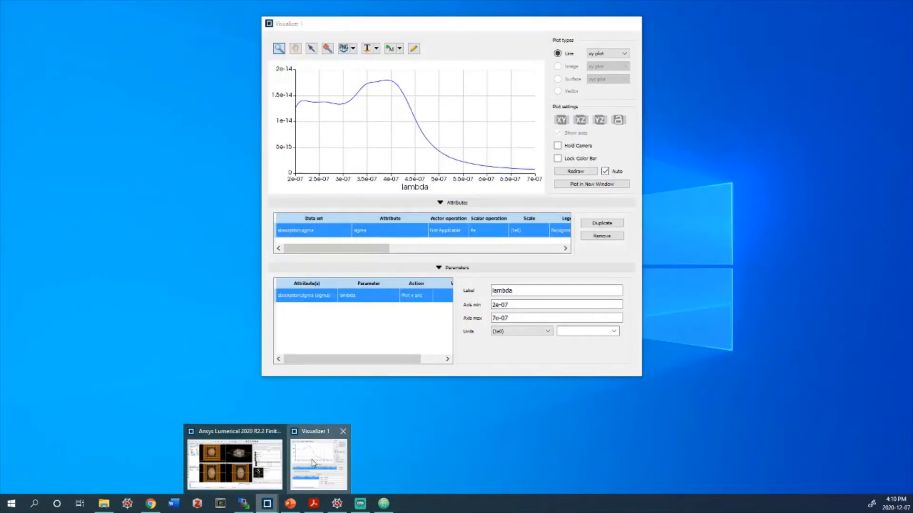
pyautogui.click(314, 463)
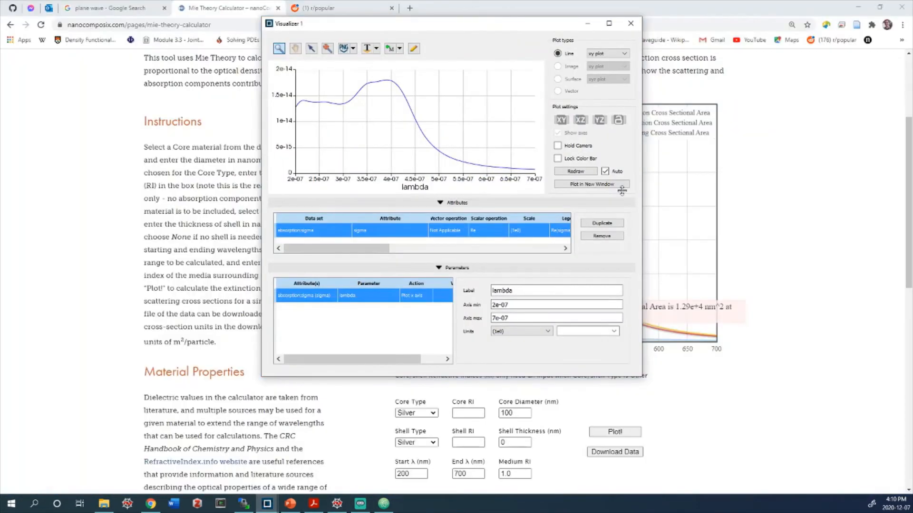
pyautogui.moveTo(429, 30); pyautogui.dragTo(288, 98)
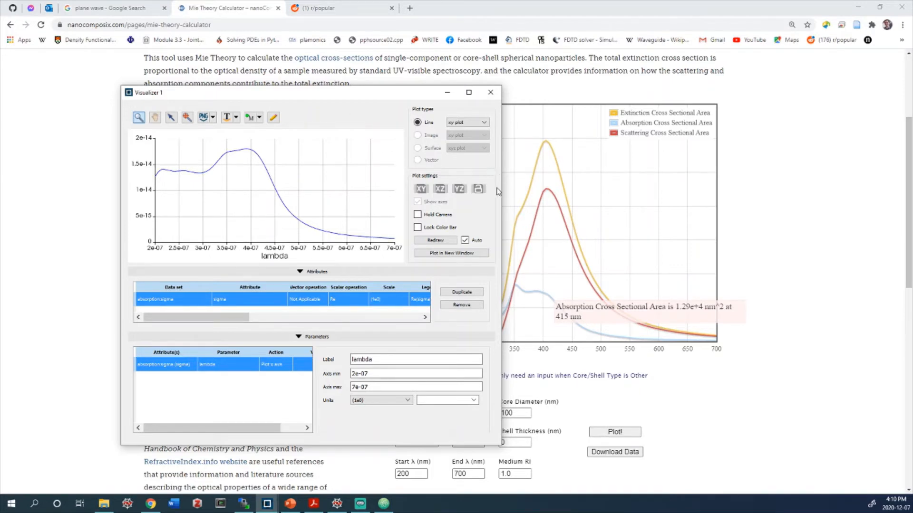
pyautogui.click(337, 85)
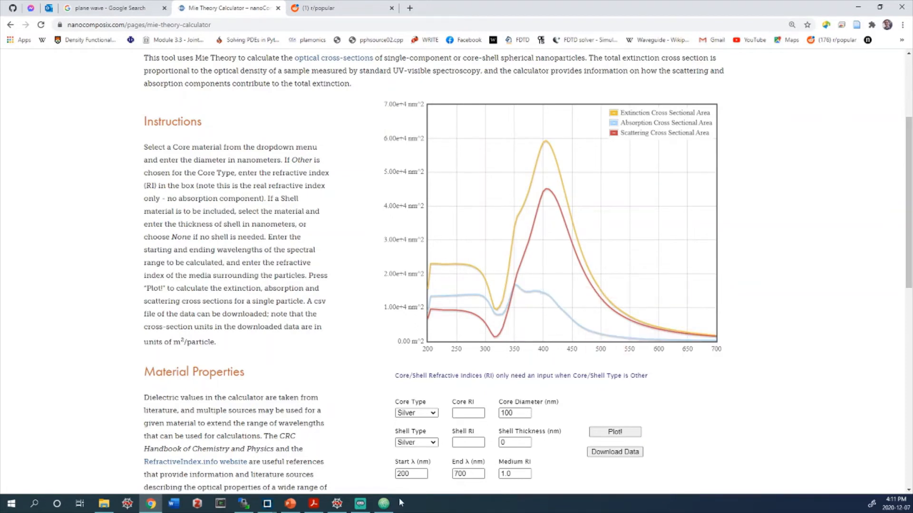
pyautogui.moveTo(267, 503)
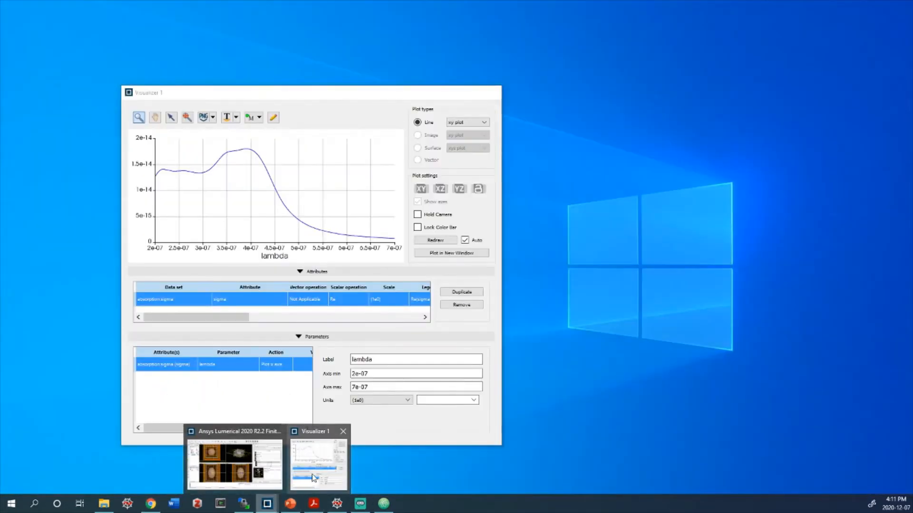
pyautogui.click(313, 477)
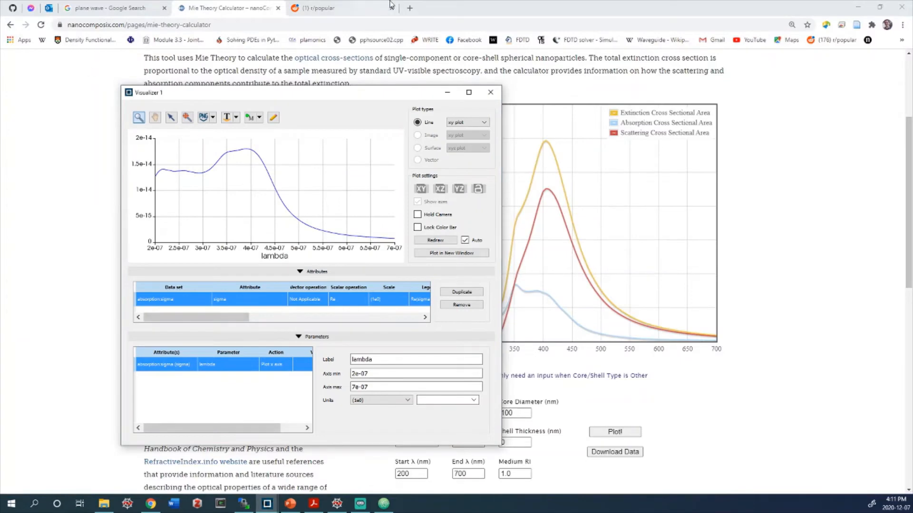
pyautogui.moveTo(320, 96); pyautogui.dragTo(244, 75)
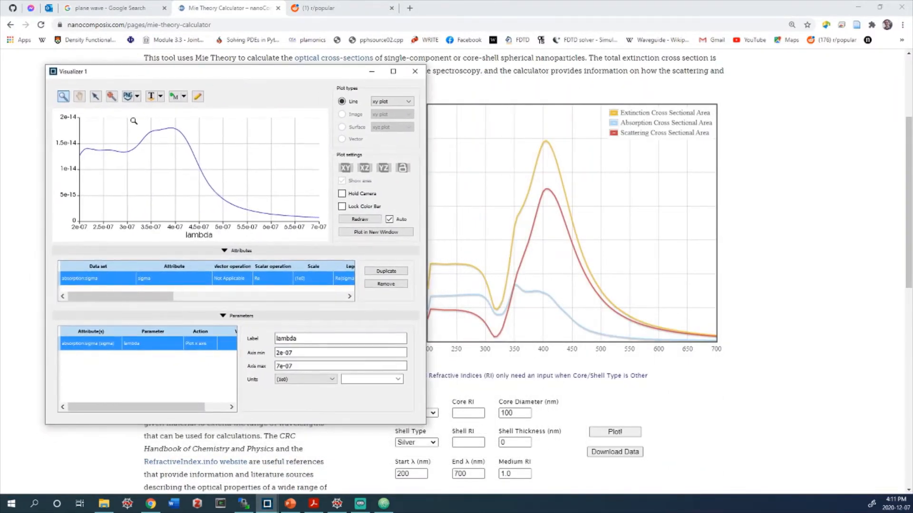
pyautogui.moveTo(165, 123)
pyautogui.moveTo(136, 147)
pyautogui.moveTo(549, 290)
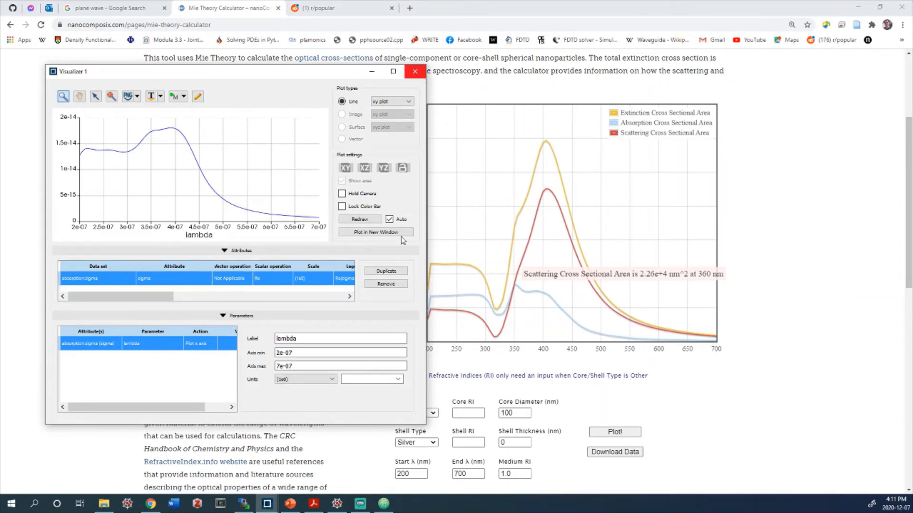
# Close the sigma plot, return to the main Lumerical window and switch the simulation from analysis back to layout mode.
pyautogui.click(415, 71)
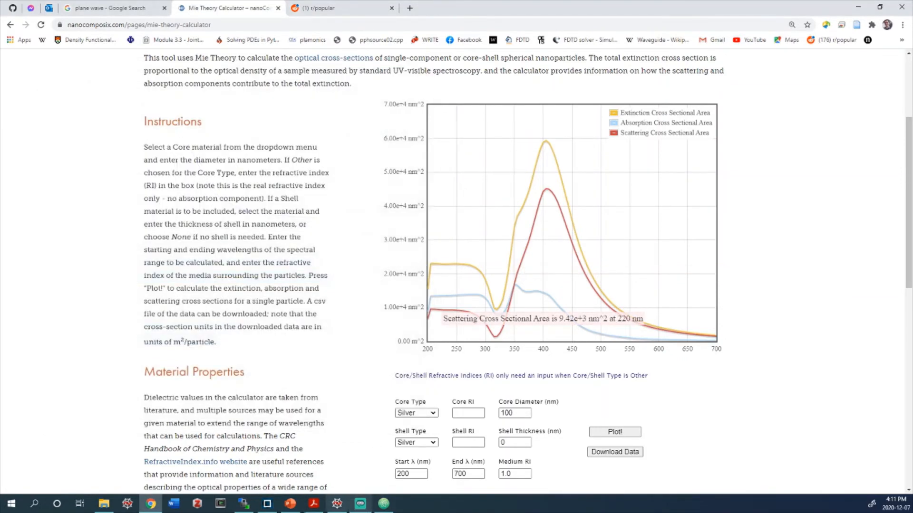
pyautogui.click(267, 504)
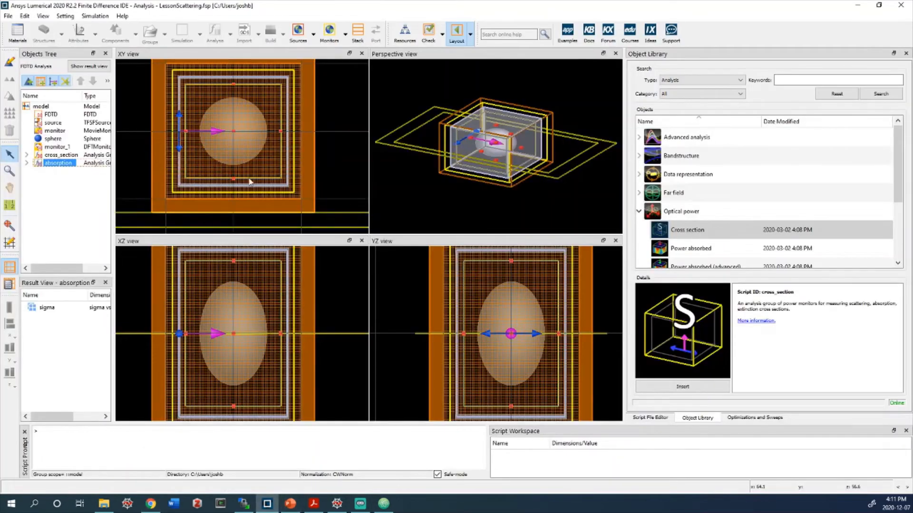
pyautogui.scroll(1, 268, 101)
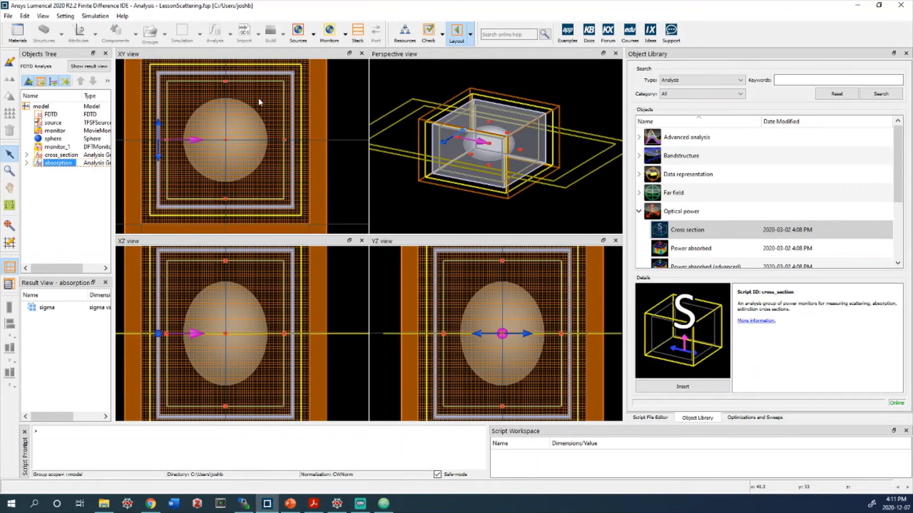
pyautogui.scroll(-2, 258, 103)
pyautogui.scroll(-1, 256, 133)
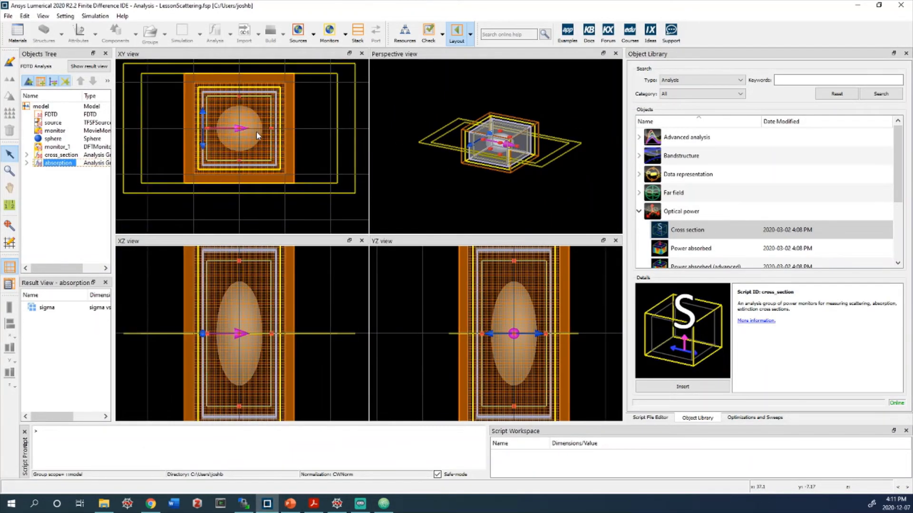
pyautogui.scroll(1, 252, 112)
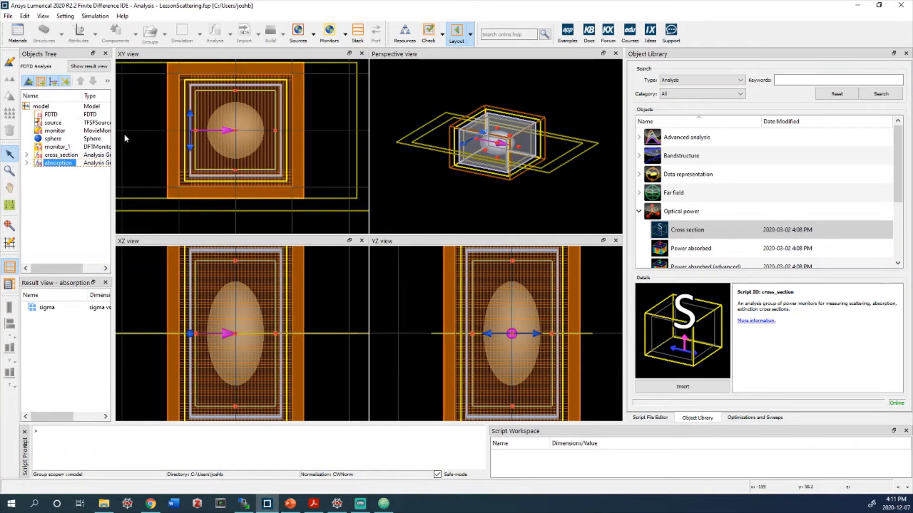
pyautogui.click(61, 155)
pyautogui.rightClick(68, 156)
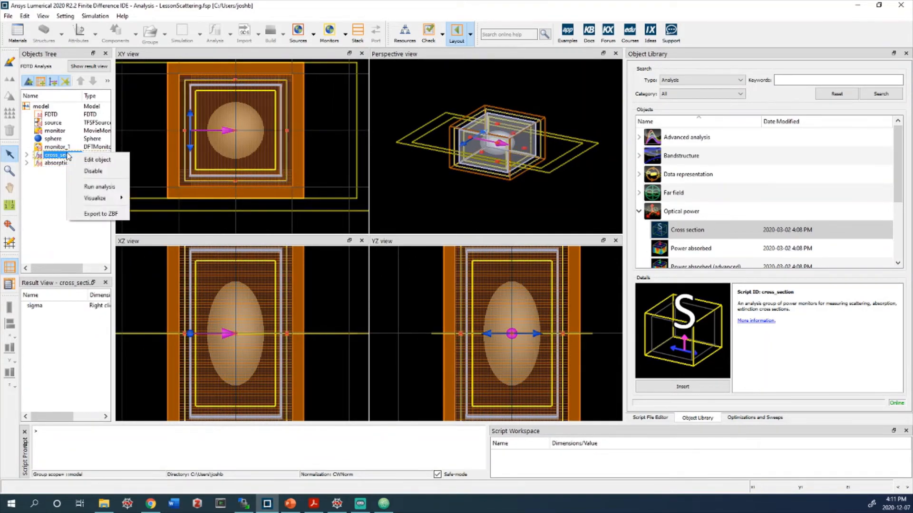
pyautogui.click(459, 26)
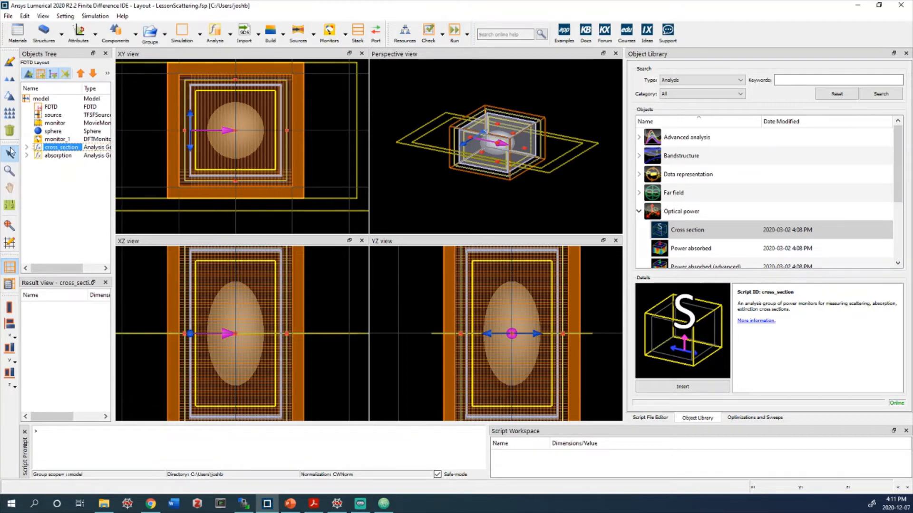
# Rename the cross_section analysis group to scattering and apply the change.
pyautogui.rightClick(71, 146)
pyautogui.click(97, 151)
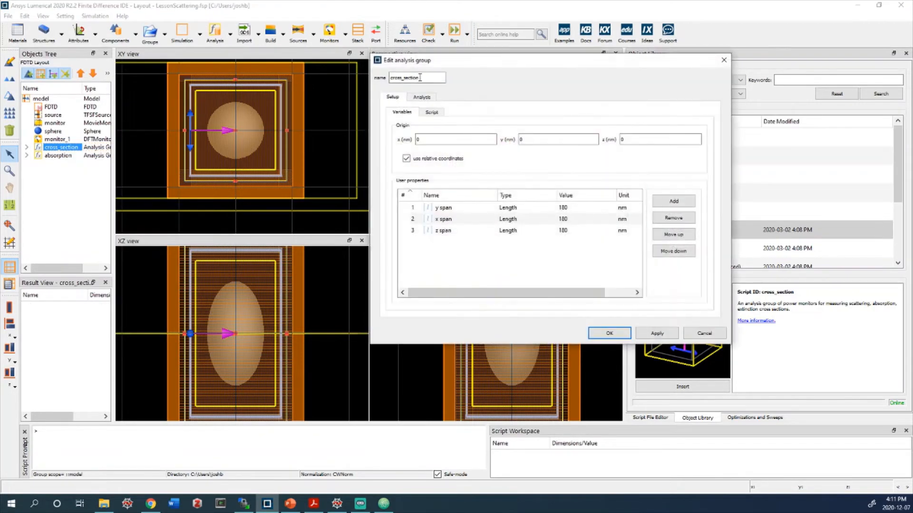
pyautogui.doubleClick(420, 78)
pyautogui.write('w')
pyautogui.click(657, 333)
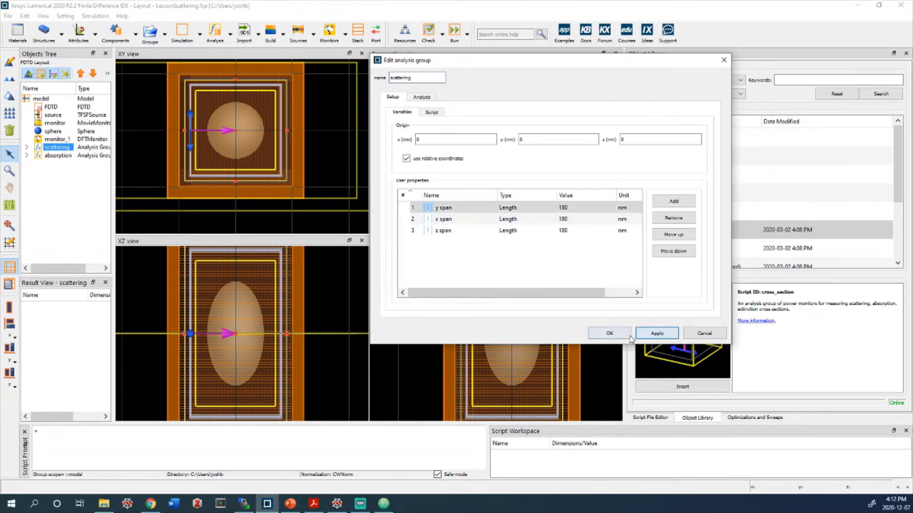
pyautogui.click(618, 334)
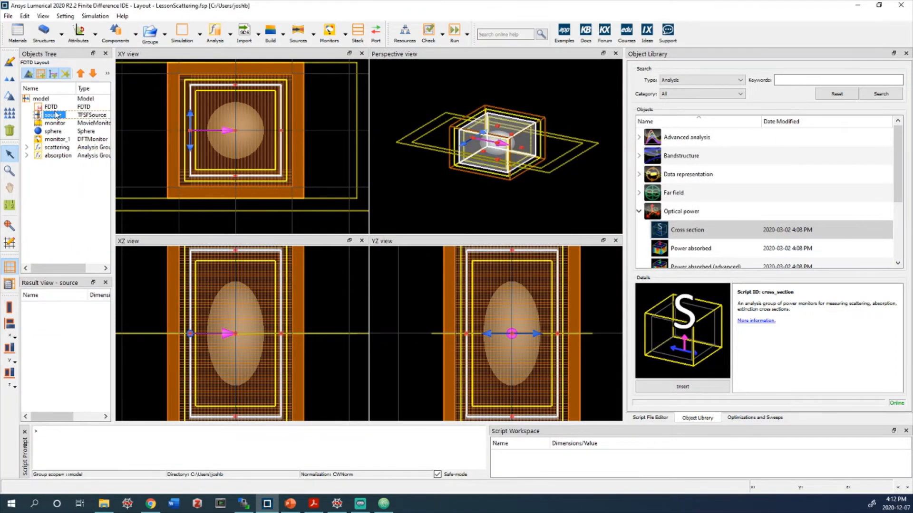
# Change the sphere's material to <Object defined dielectric> with an index of 3.6, and run the FDTD simulation.
pyautogui.click(51, 107)
pyautogui.click(57, 130)
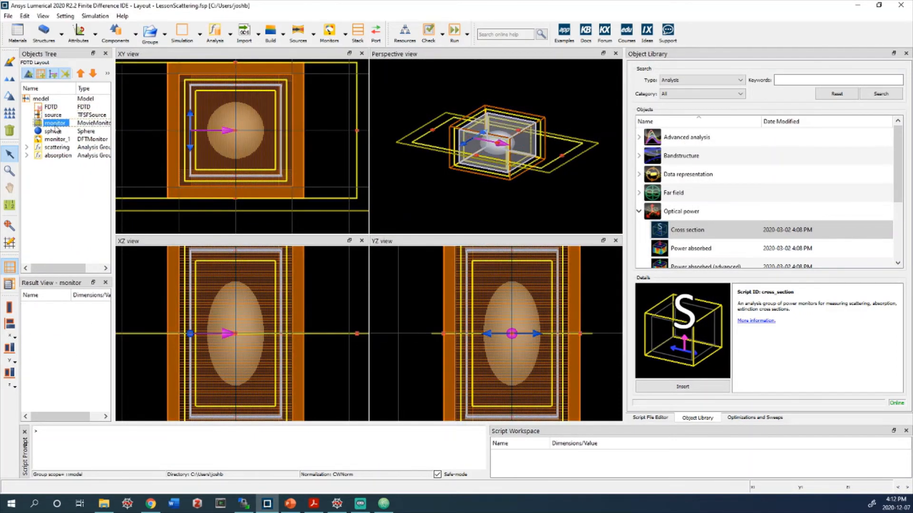
pyautogui.rightClick(57, 132)
pyautogui.click(66, 138)
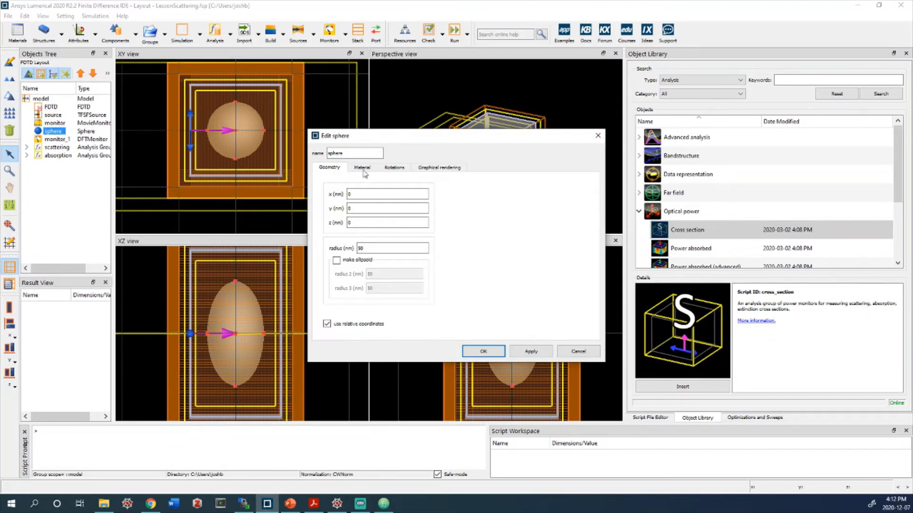
pyautogui.click(364, 169)
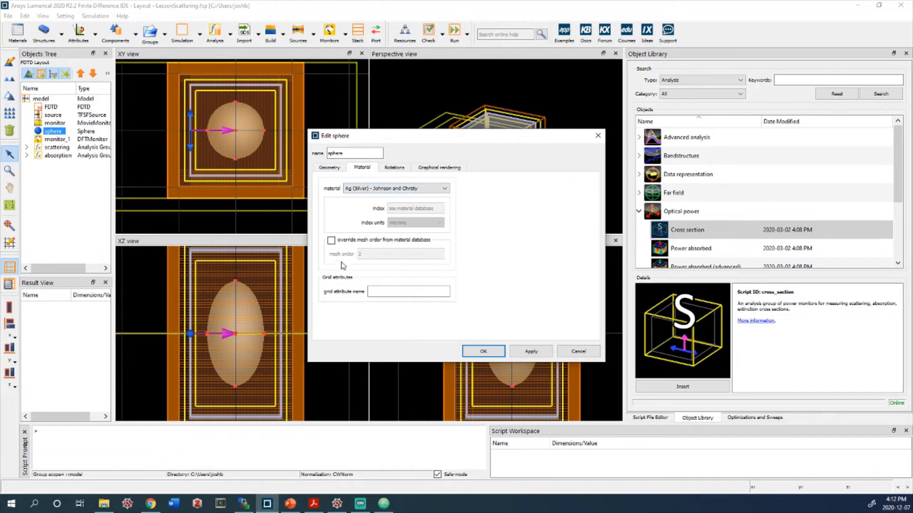
pyautogui.click(391, 190)
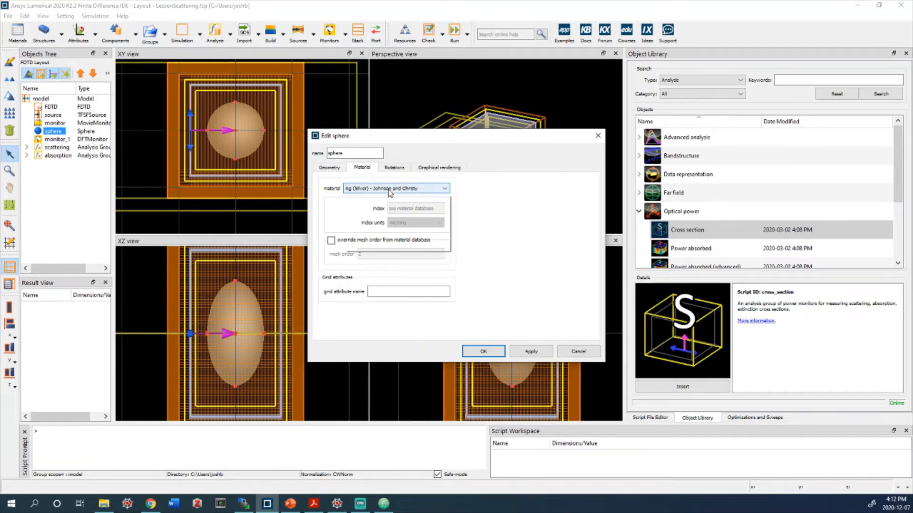
pyautogui.click(393, 197)
pyautogui.click(410, 207)
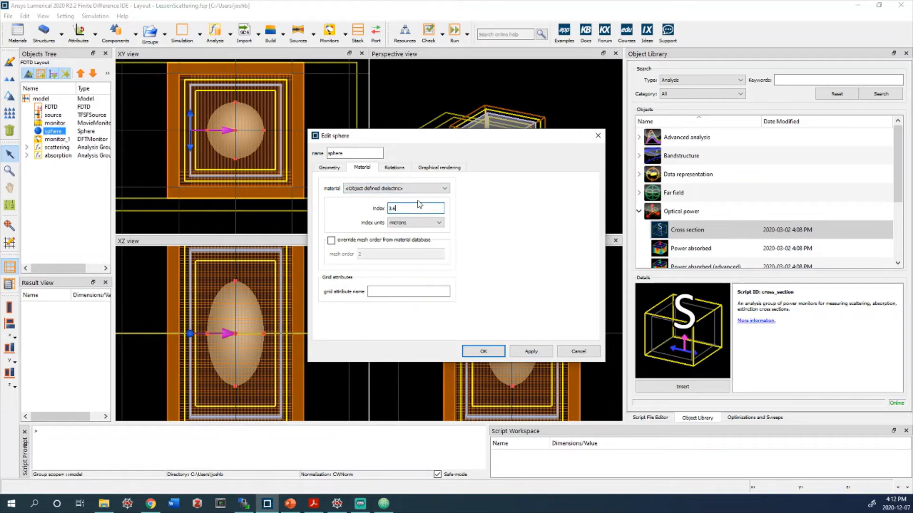
pyautogui.click(529, 354)
pyautogui.click(483, 351)
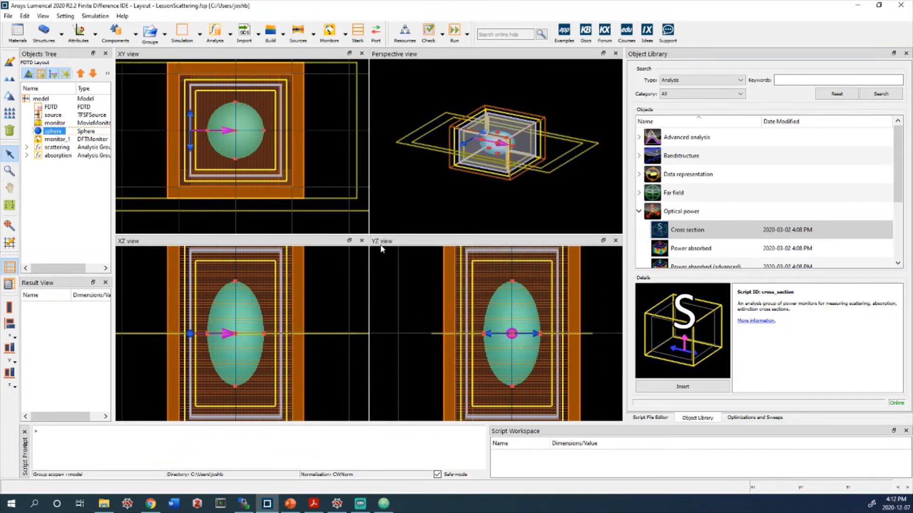
pyautogui.click(454, 34)
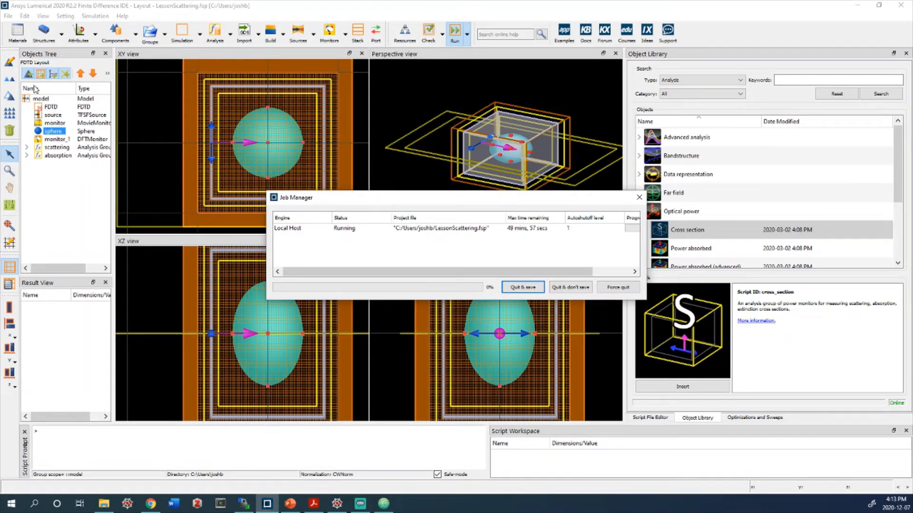
pyautogui.moveTo(479, 269); pyautogui.dragTo(500, 269)
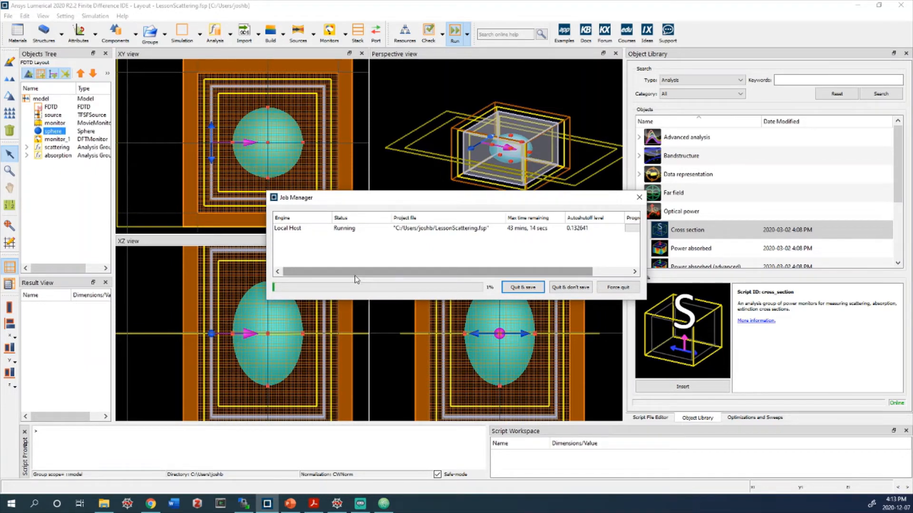
# Switch to the Mie Theory Calculator in the browser and plot the cross sections for core type Other with a core RI of 3.6.
pyautogui.click(151, 504)
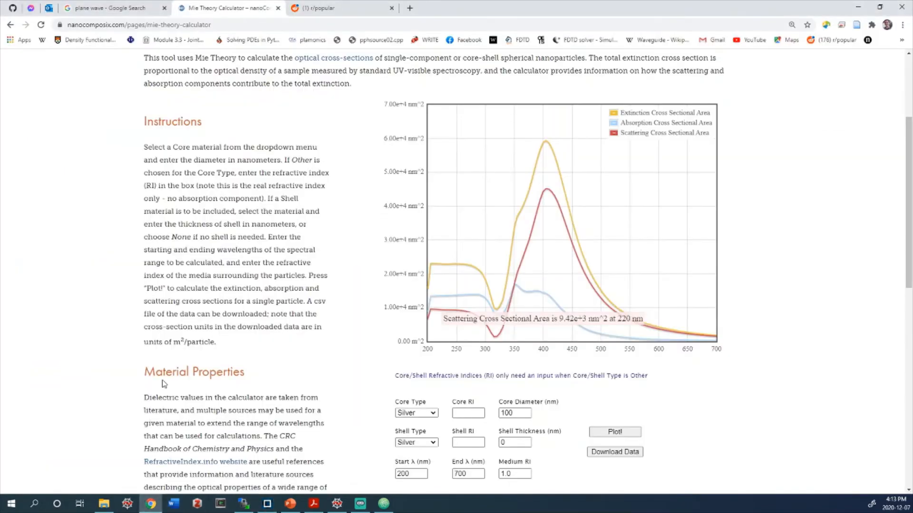
pyautogui.scroll(-3, 381, 403)
pyautogui.click(416, 307)
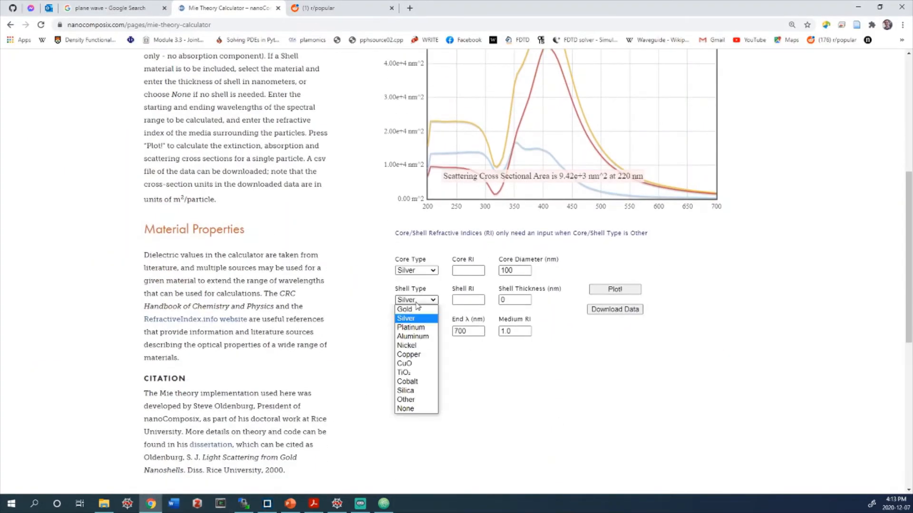
pyautogui.click(417, 300)
pyautogui.click(427, 271)
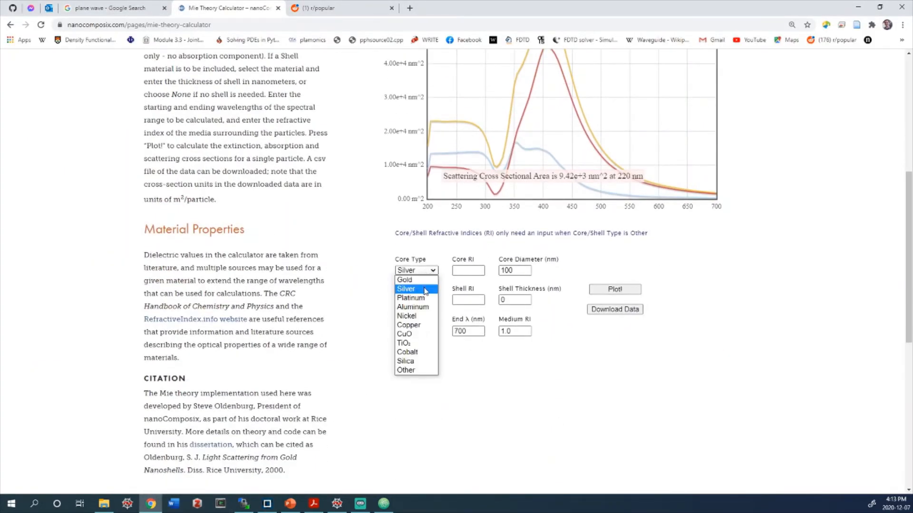
pyautogui.click(429, 371)
pyautogui.click(453, 270)
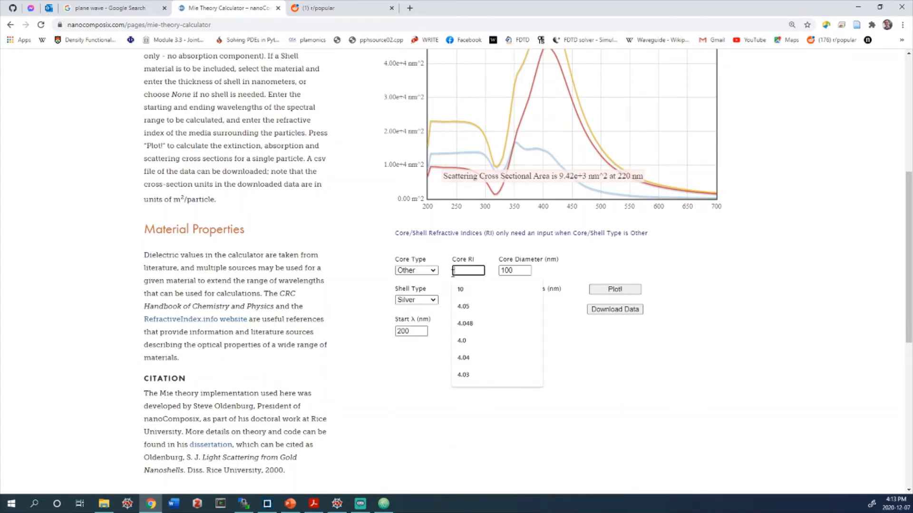
pyautogui.write('3.6')
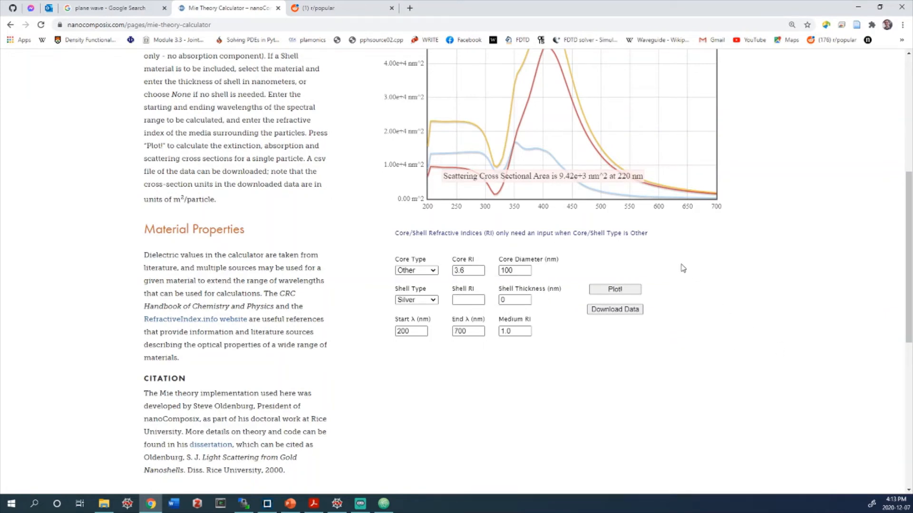
pyautogui.click(617, 292)
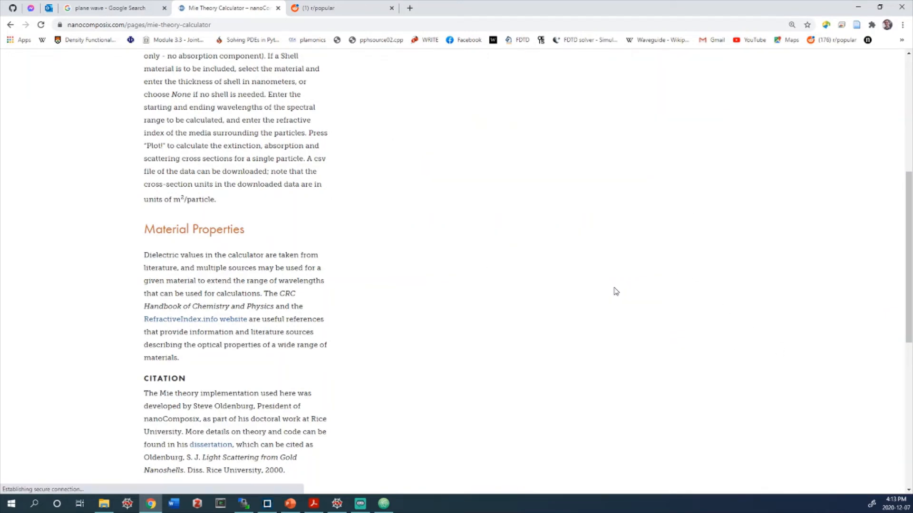
pyautogui.scroll(2, 473, 248)
pyautogui.scroll(1, 473, 249)
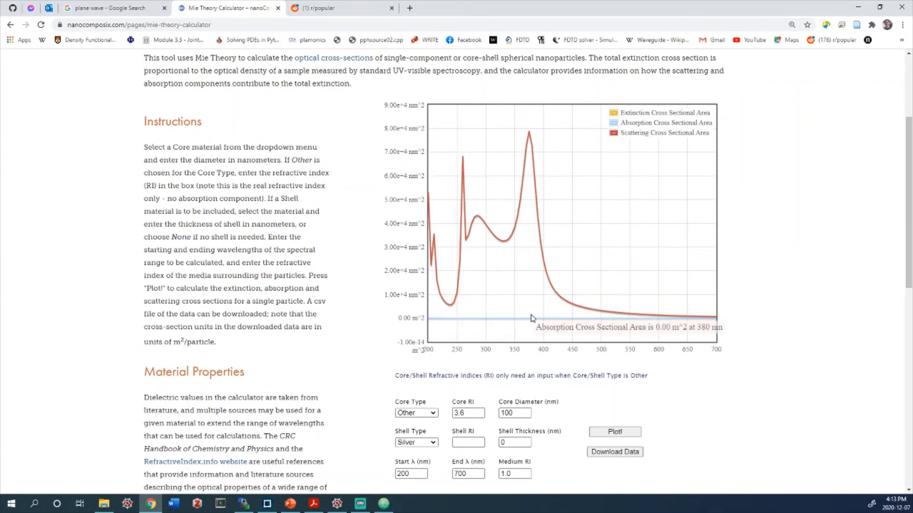
# Examine the absorption and scattering curves of the dielectric sphere in the calculator, checking on the running Lumerical job in between.
pyautogui.moveTo(537, 322)
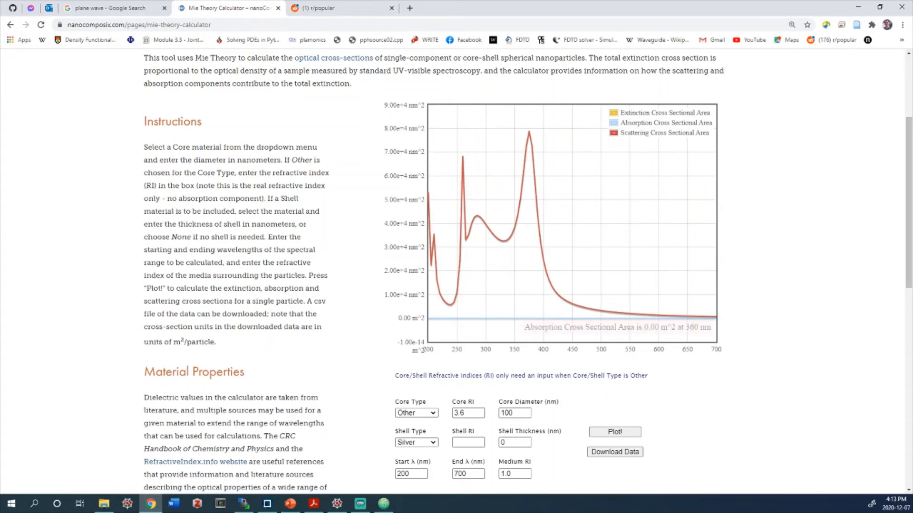
pyautogui.click(262, 504)
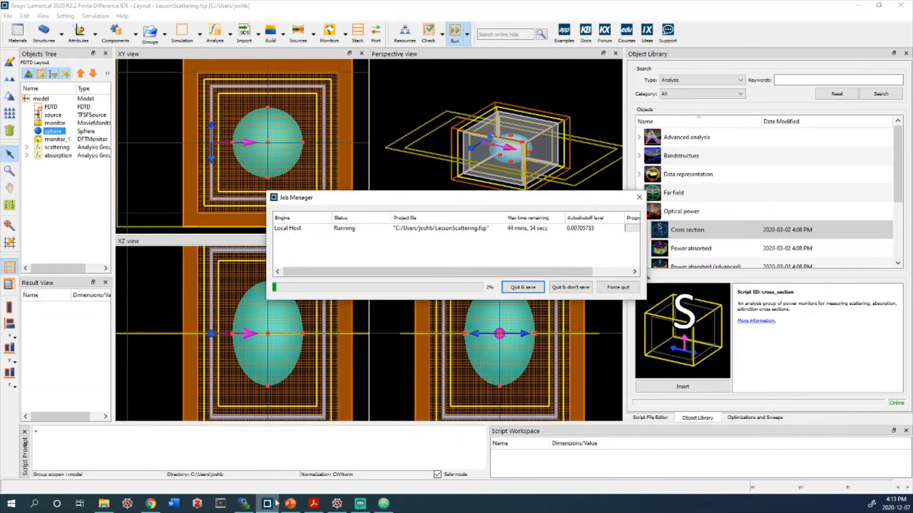
pyautogui.click(150, 503)
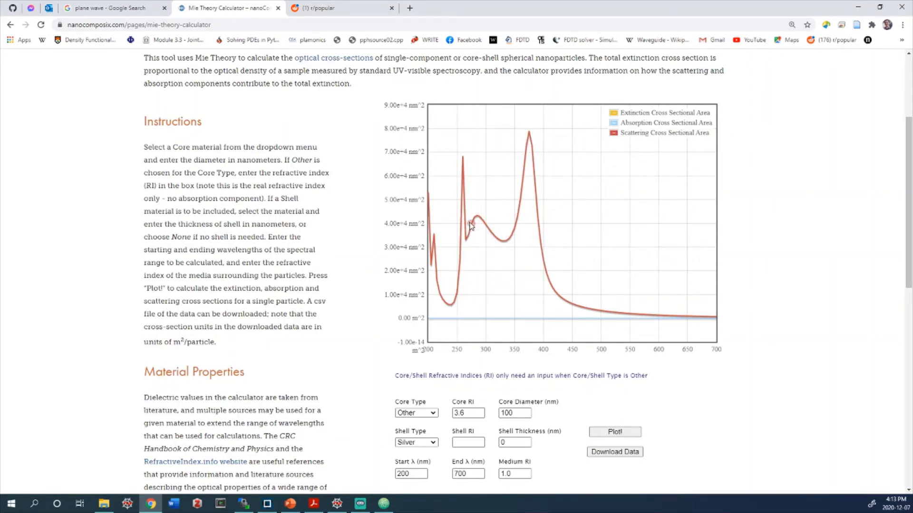
pyautogui.moveTo(478, 220)
pyautogui.scroll(-1, 504, 141)
pyautogui.scroll(1, 494, 167)
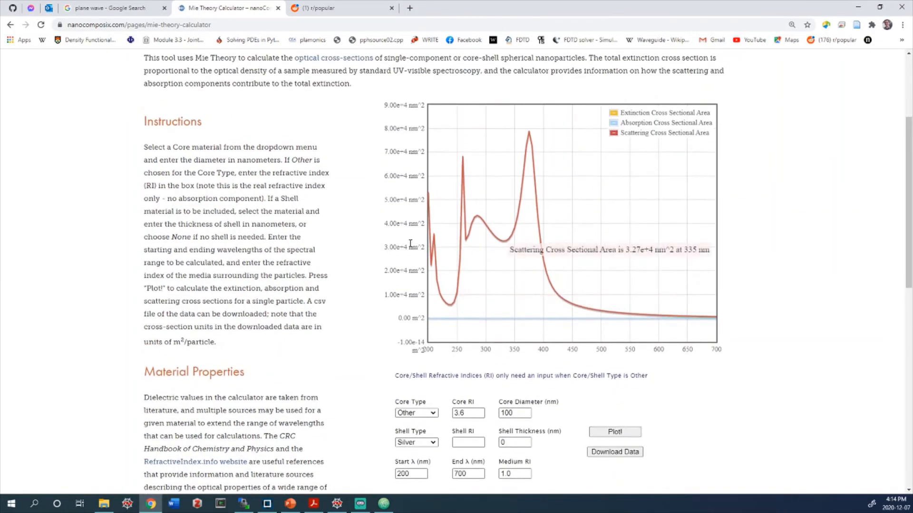
# Switch back to Lumerical and check the running job's autoshutoff level in the Job Manager.
pyautogui.click(306, 511)
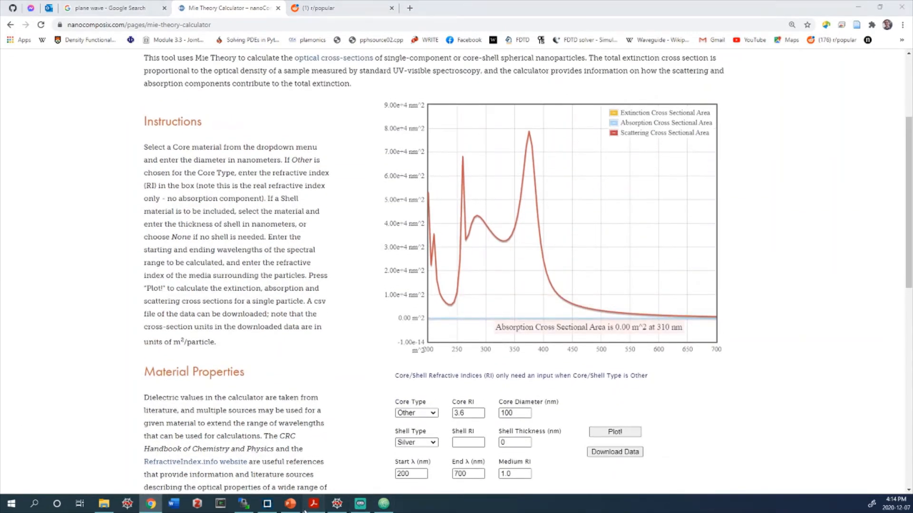
pyautogui.click(268, 504)
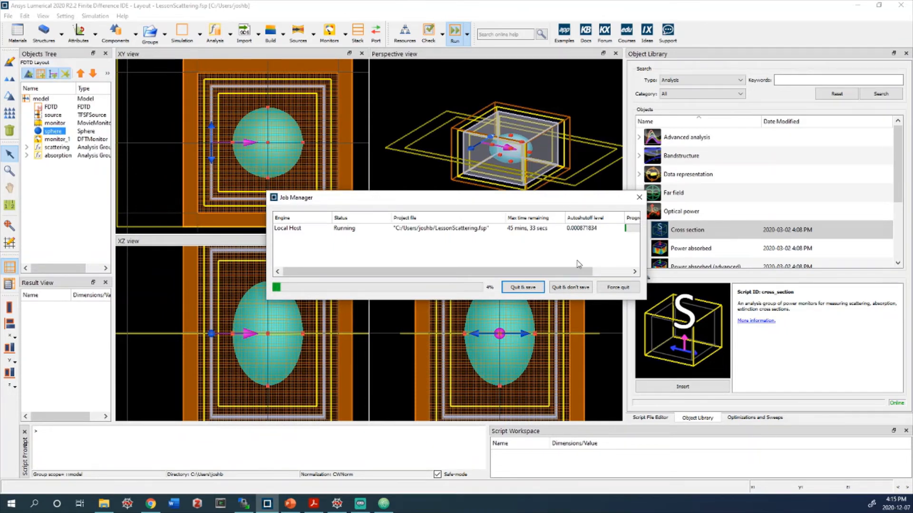
pyautogui.click(585, 230)
# Switch to the browser and open youtube.com in a new tab.
pyautogui.click(151, 503)
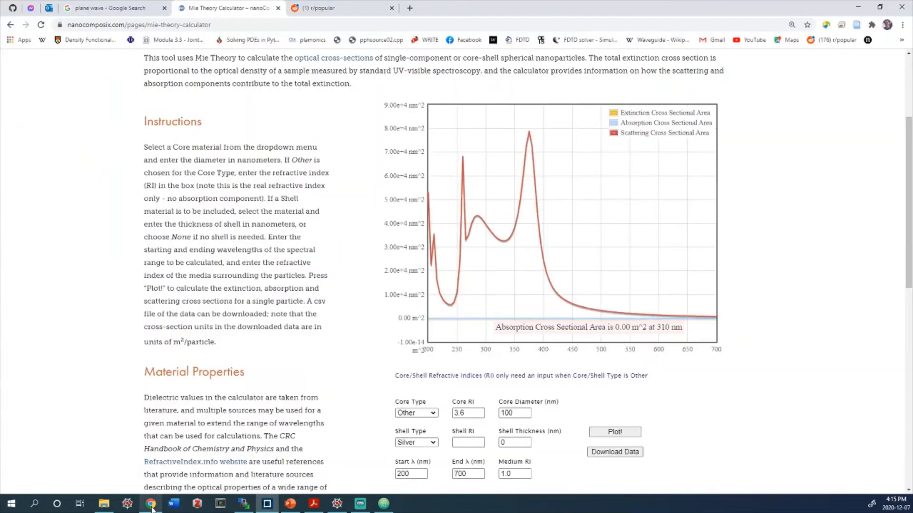
pyautogui.click(160, 3)
pyautogui.click(259, 5)
pyautogui.click(395, 3)
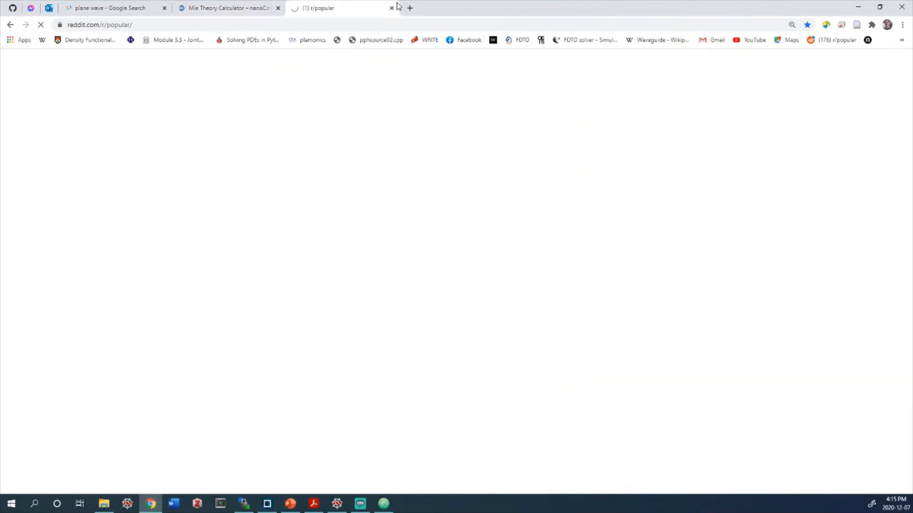
pyautogui.click(408, 8)
pyautogui.write('yo')
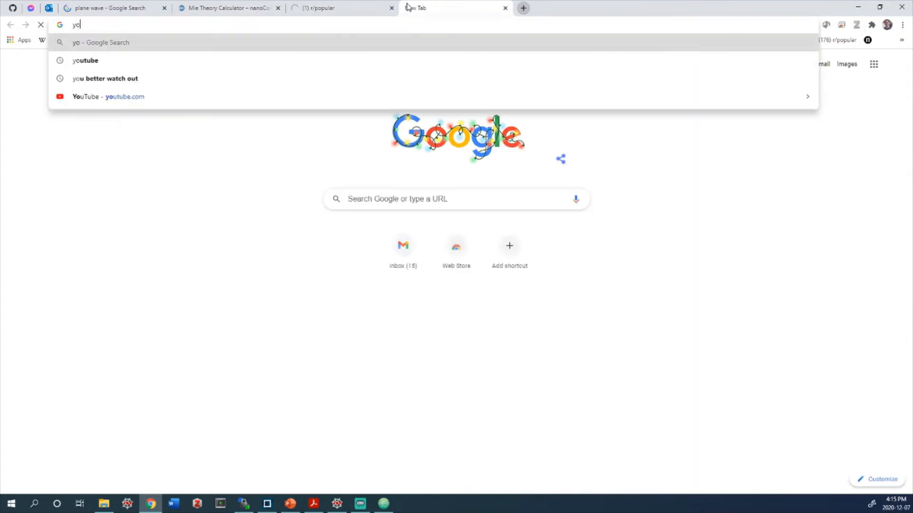
pyautogui.press('BackSpace')
pyautogui.press('BackSpace')
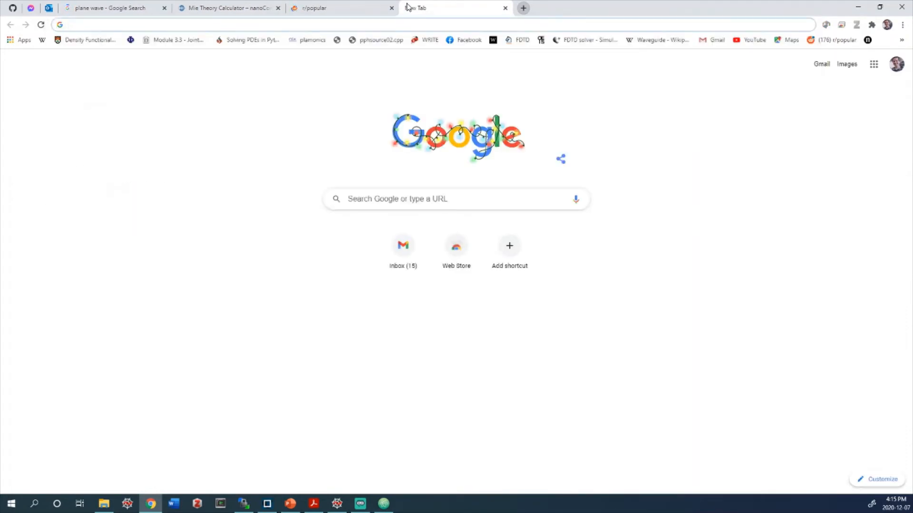
pyautogui.write('youtube')
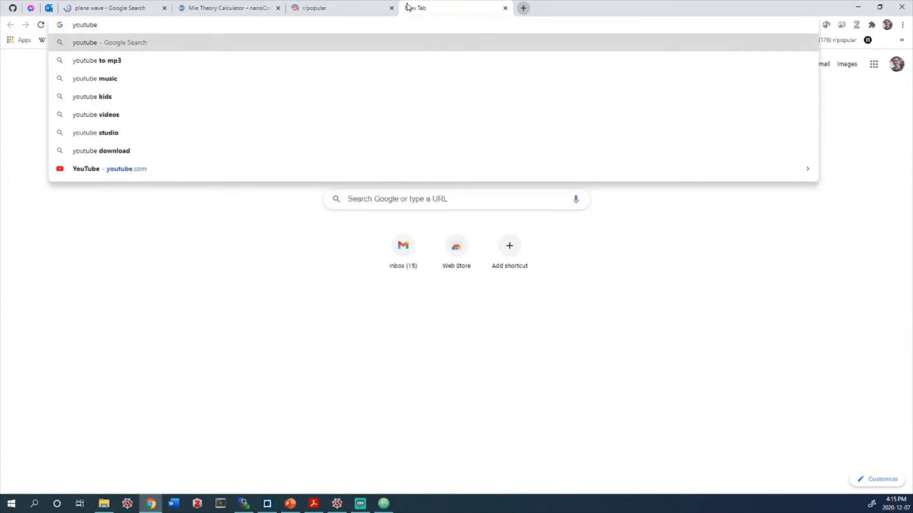
pyautogui.click(147, 170)
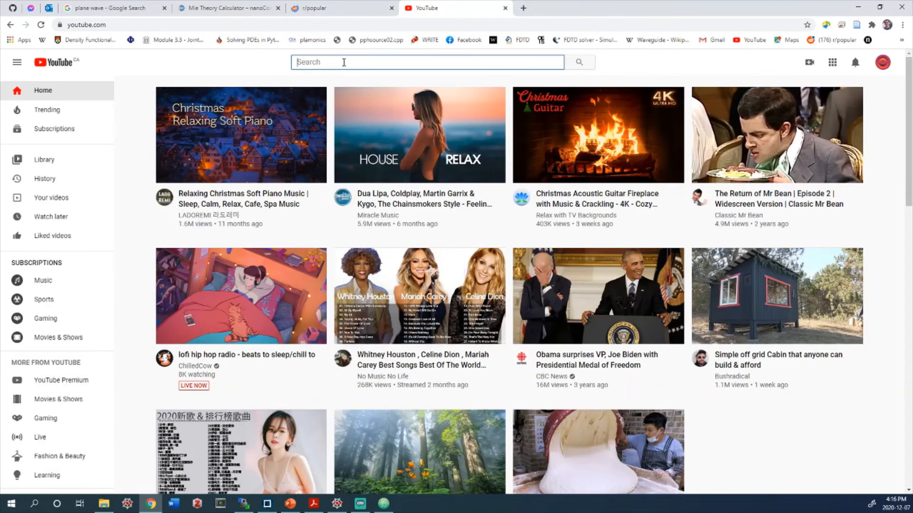
# Search YouTube for "Computational Electromagnetics Lab]".
pyautogui.write('Compu')
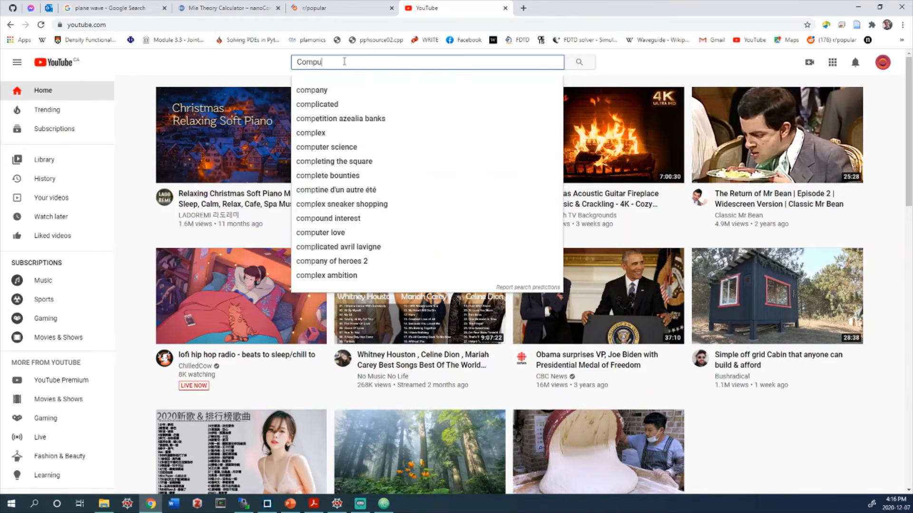
pyautogui.write('tation')
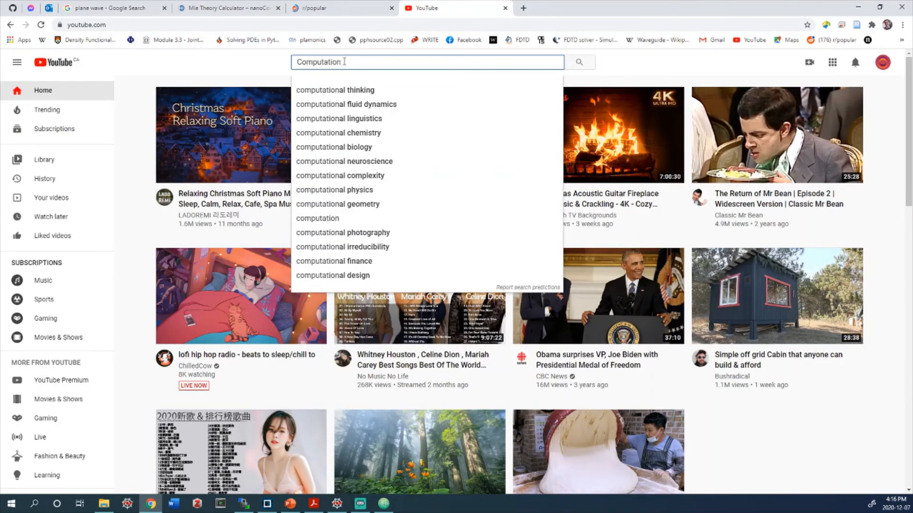
pyautogui.write('al Ele')
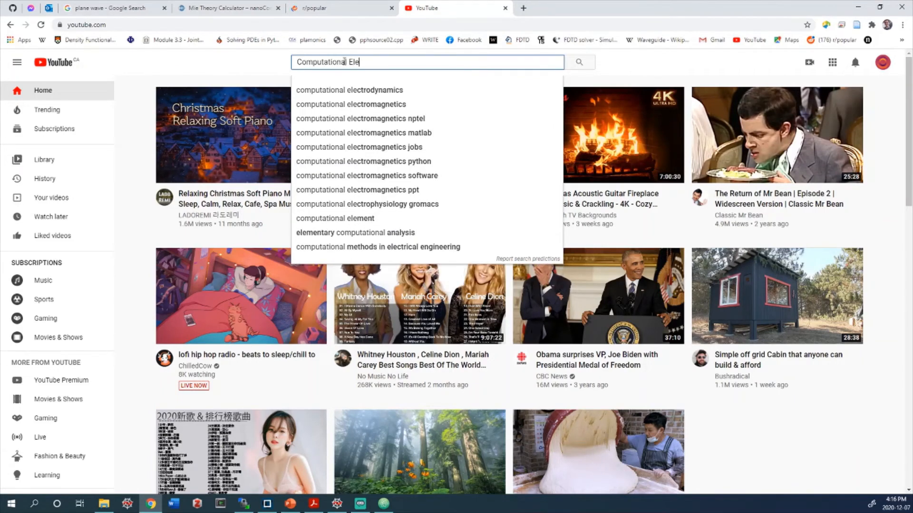
pyautogui.write('ctromagnetics Lab]')
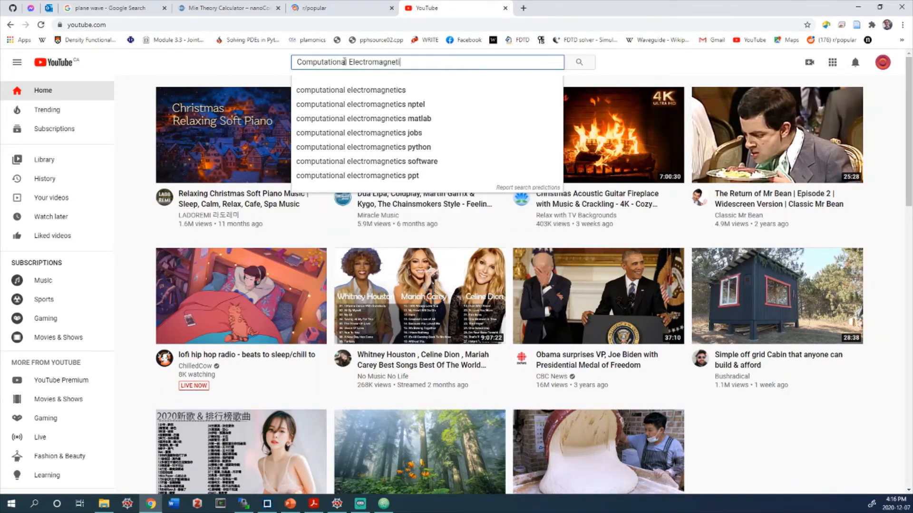
pyautogui.press('Return')
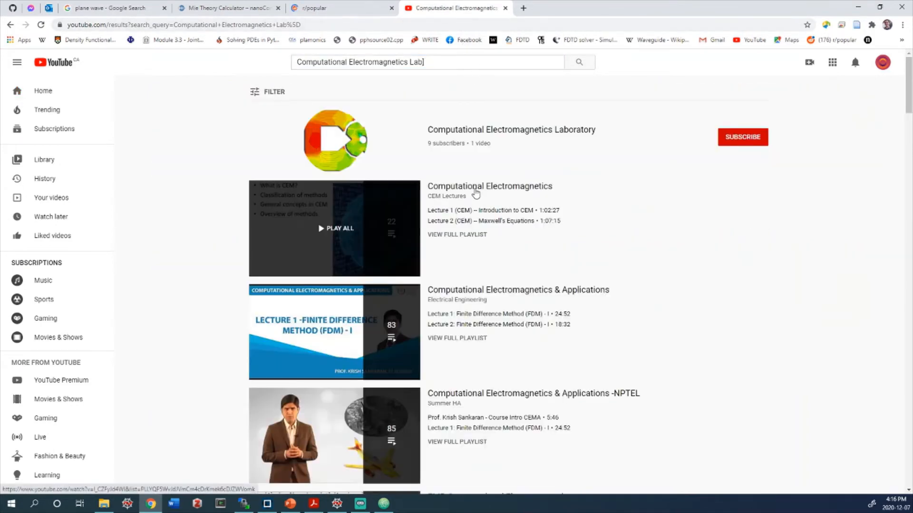
# Open the first lecture of the CEM Lectures playlist, pause it, and correct the search text to "Computational Electromagnetics Lab".
pyautogui.click(465, 191)
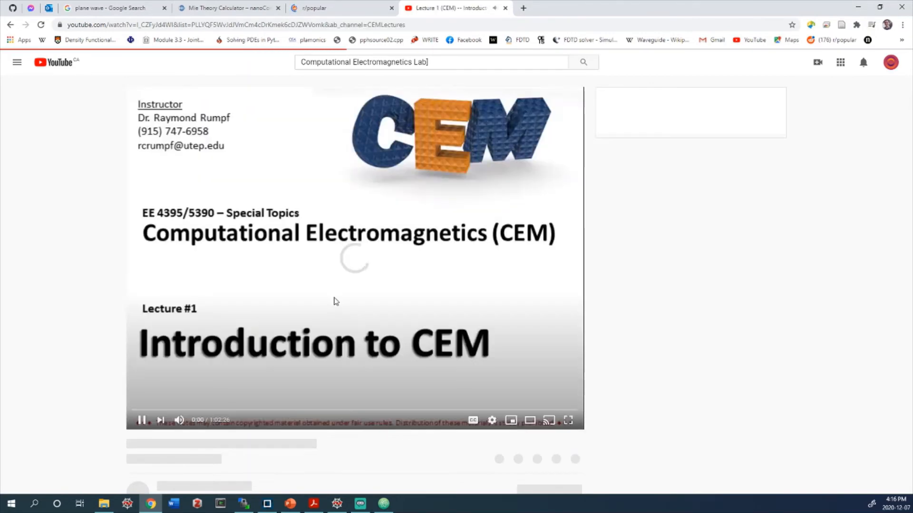
pyautogui.click(333, 258)
pyautogui.scroll(-2, 255, 394)
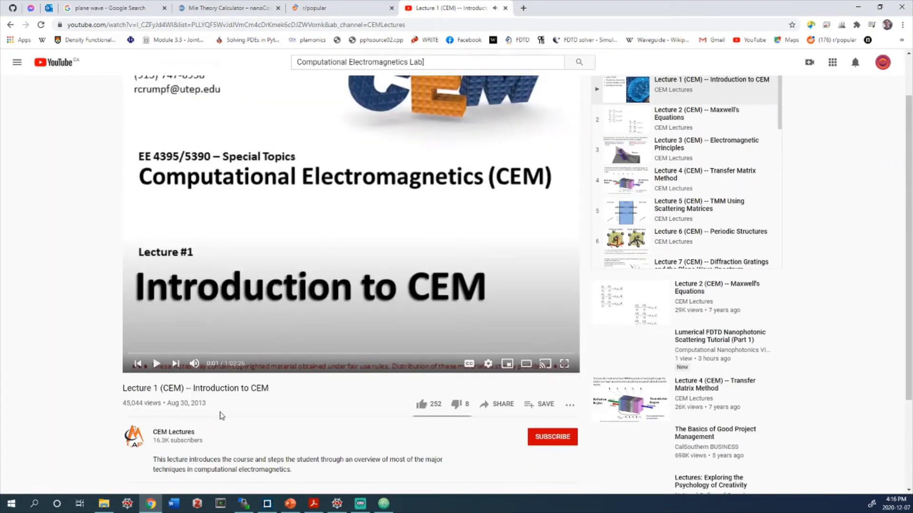
pyautogui.scroll(-3, 255, 396)
pyautogui.scroll(3, 240, 309)
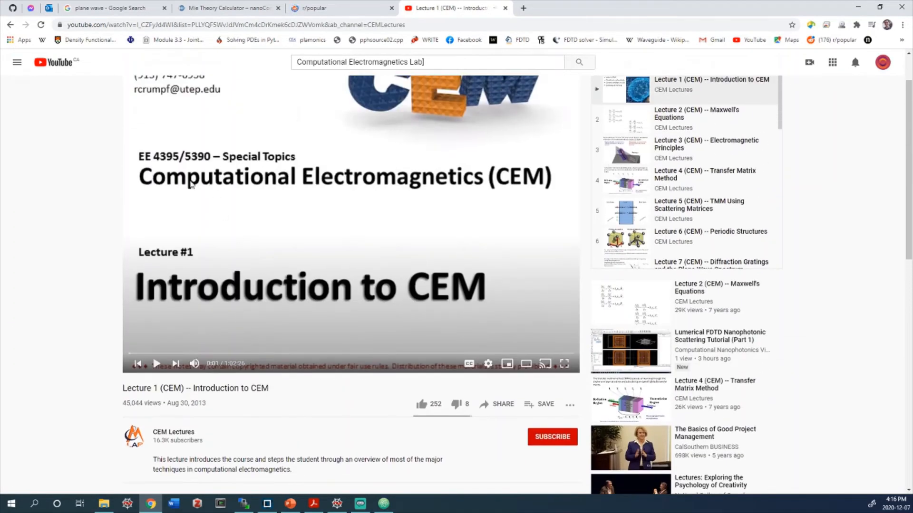
pyautogui.scroll(2, 242, 173)
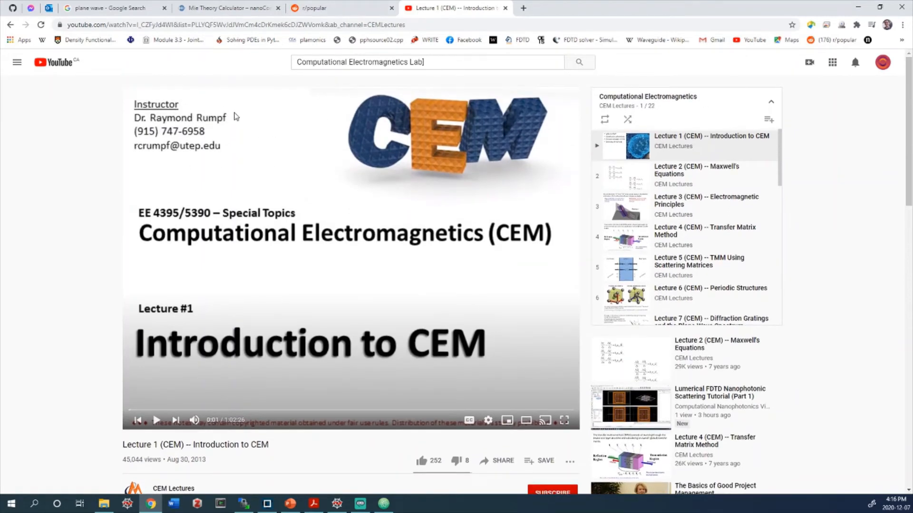
pyautogui.click(437, 62)
pyautogui.click(51, 162)
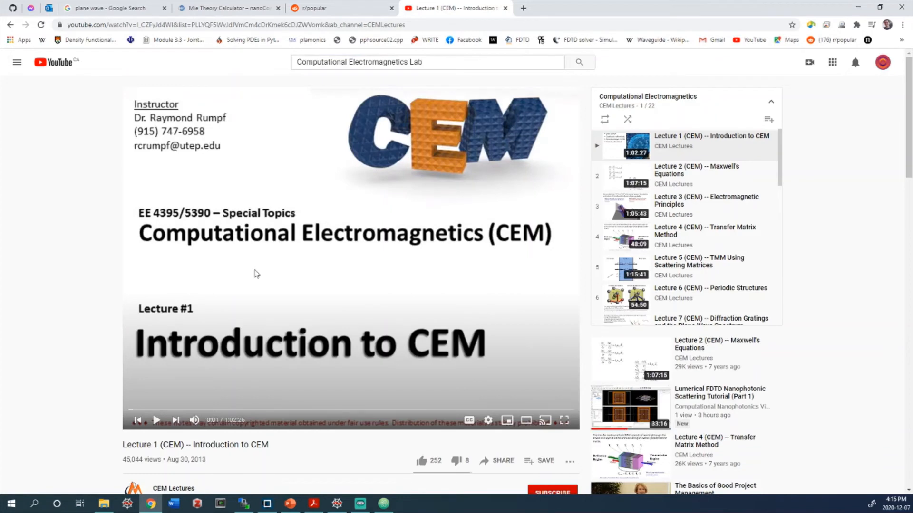
# Open the CEM Lectures channel from the Lecture 1 page and dismiss the miniature video player.
pyautogui.scroll(-1, 240, 258)
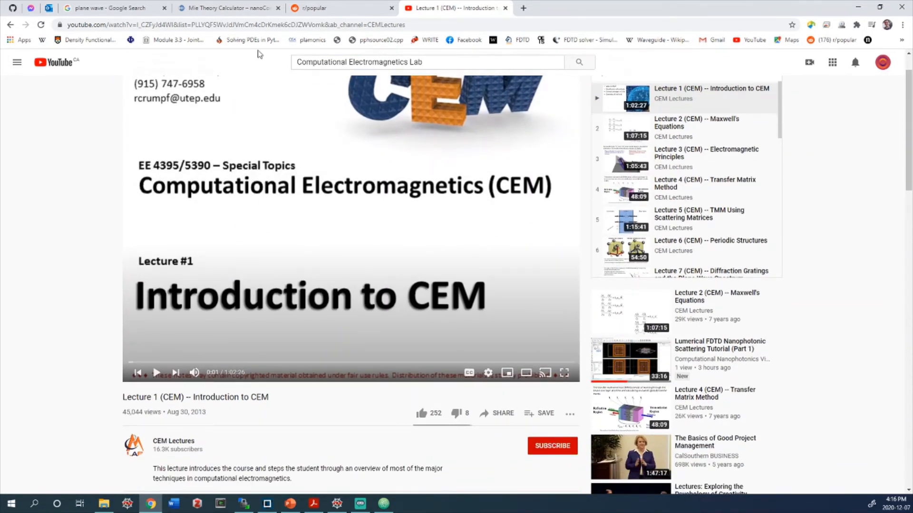
pyautogui.scroll(-3, 190, 261)
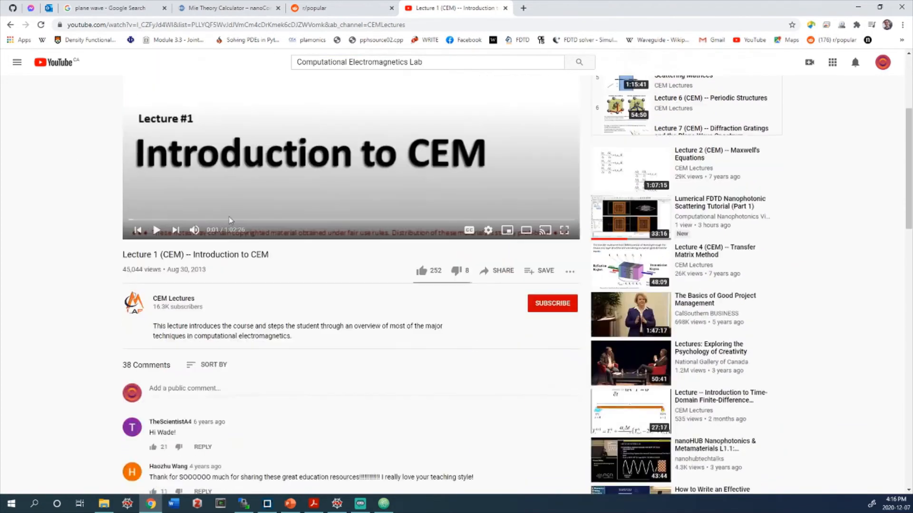
pyautogui.click(172, 301)
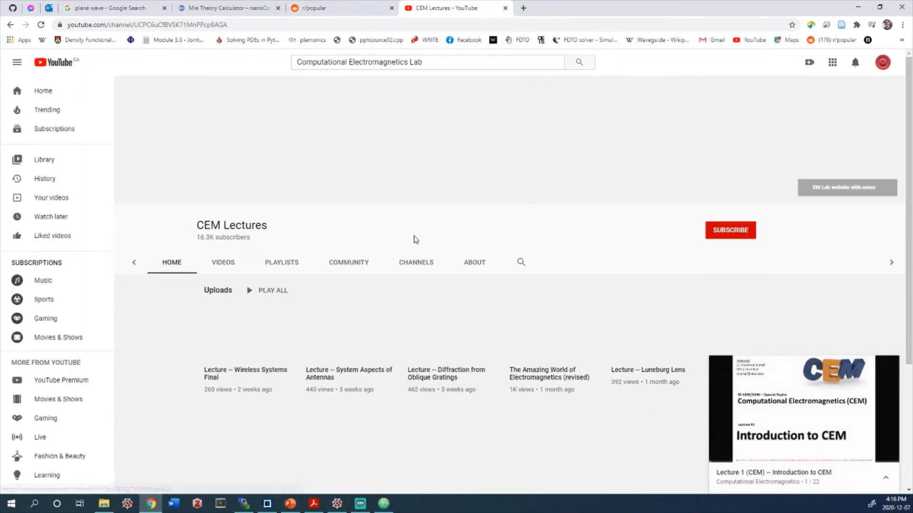
pyautogui.moveTo(888, 365)
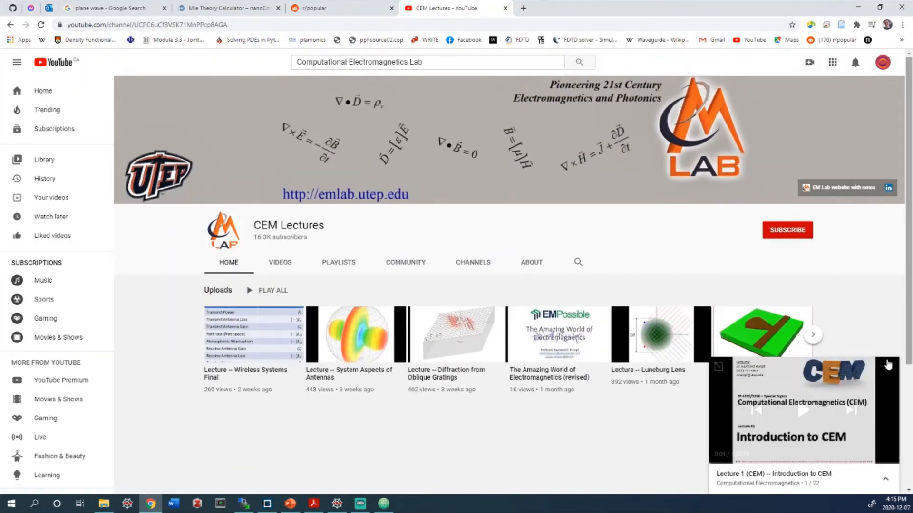
pyautogui.click(888, 369)
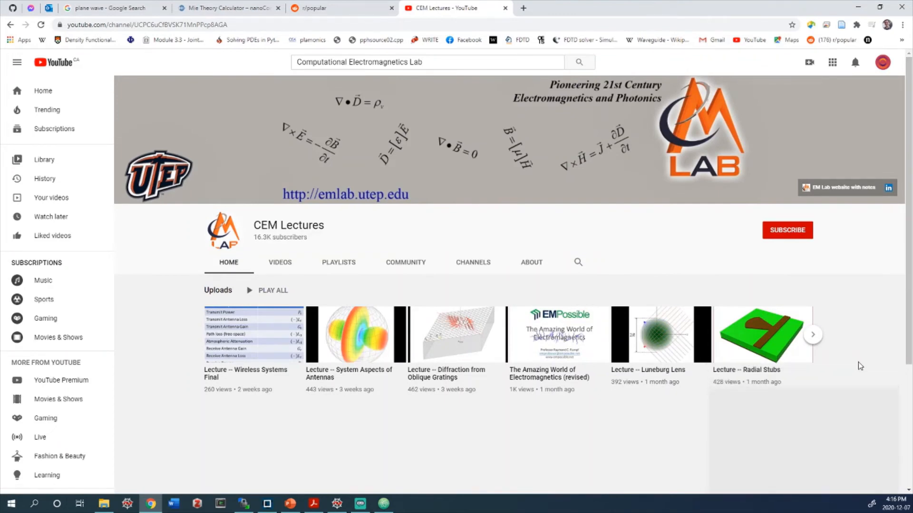
# Look through the CEM Lectures channel's uploaded videos and its created playlists.
pyautogui.click(280, 264)
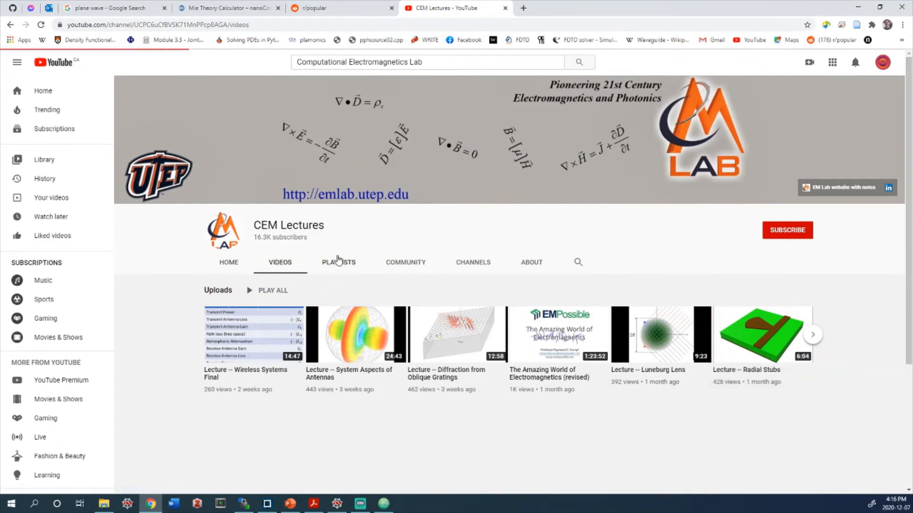
pyautogui.scroll(-2, 392, 298)
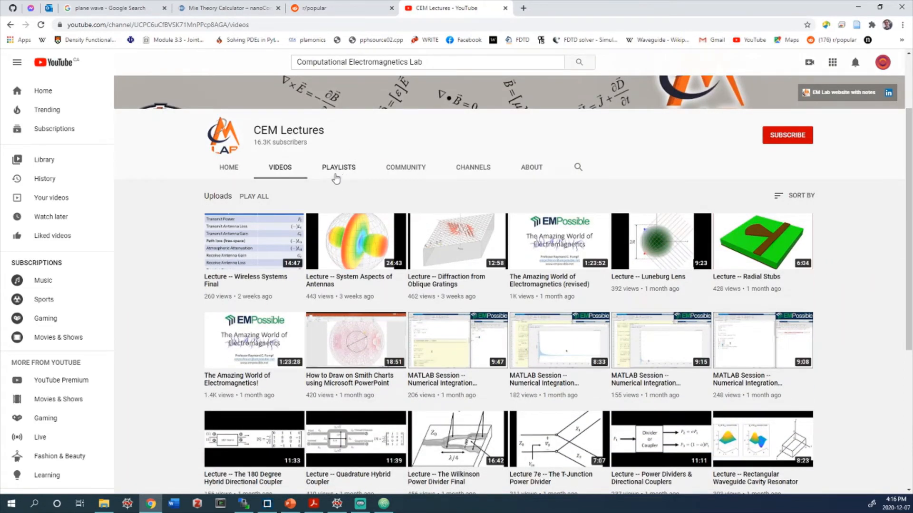
pyautogui.click(337, 170)
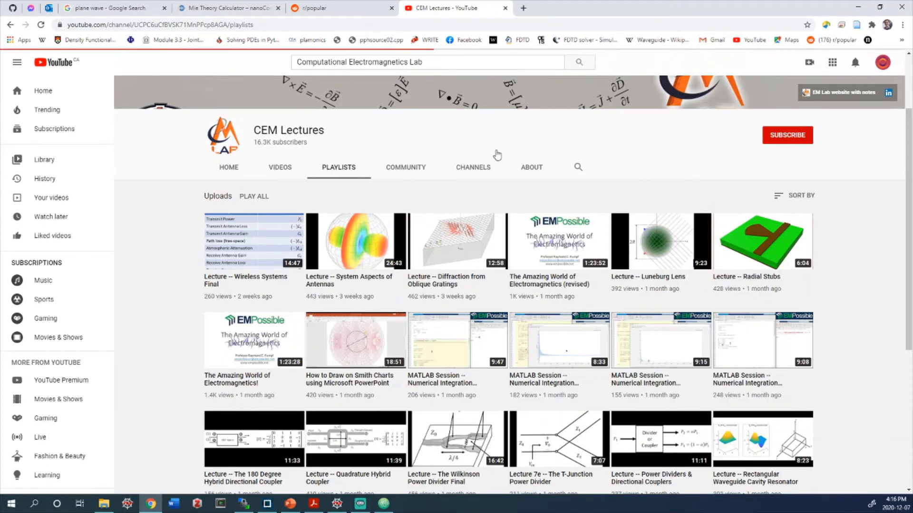
pyautogui.scroll(-3, 583, 239)
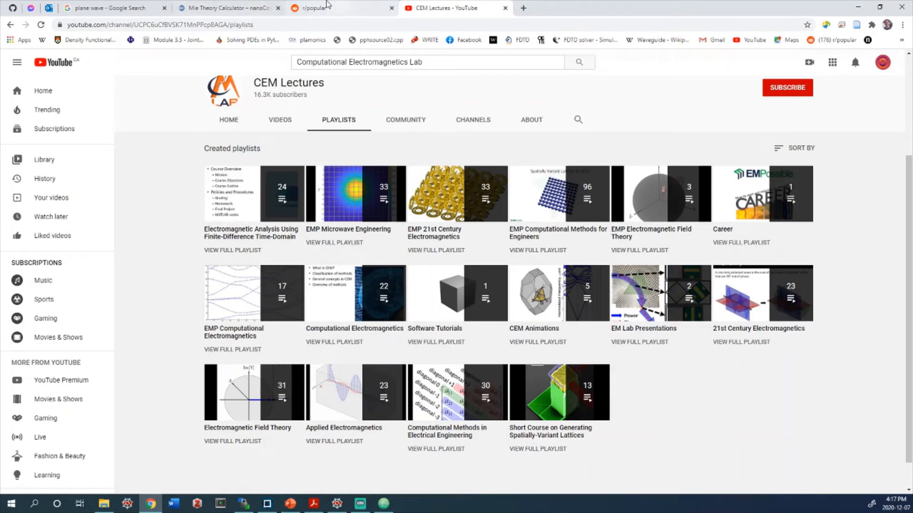
# Switch to Lumerical to check the running job in the Job Manager and return to the browser.
pyautogui.click(267, 504)
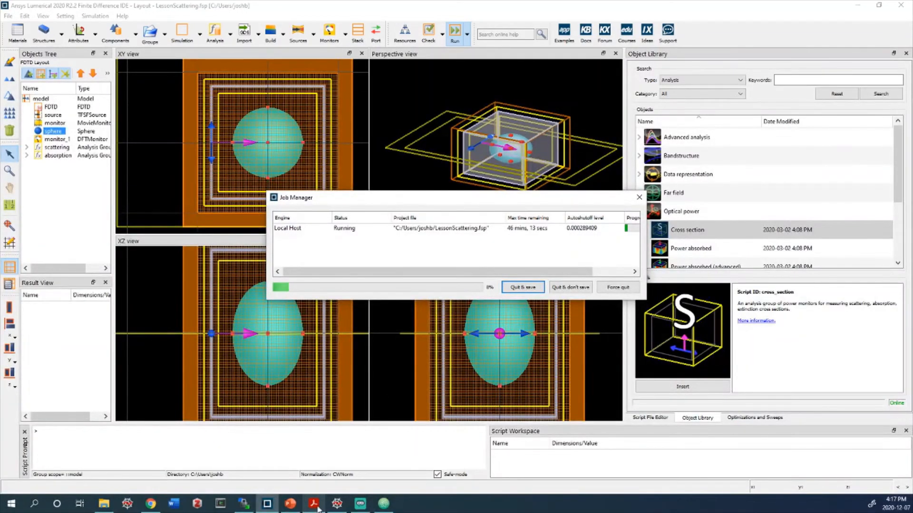
pyautogui.click(277, 511)
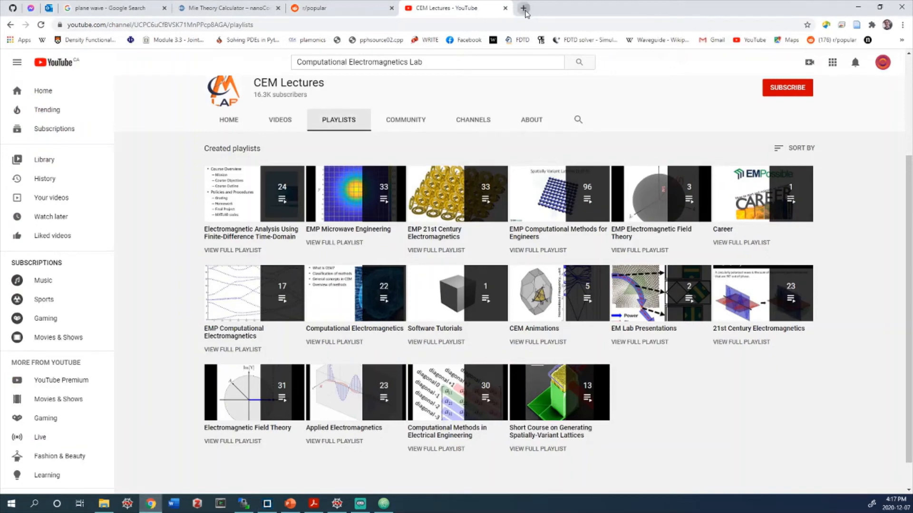
# Search Google in a new tab for Taflove's book "Computational electrodynamics" and look over the results.
pyautogui.click(525, 9)
pyautogui.write('Taflove')
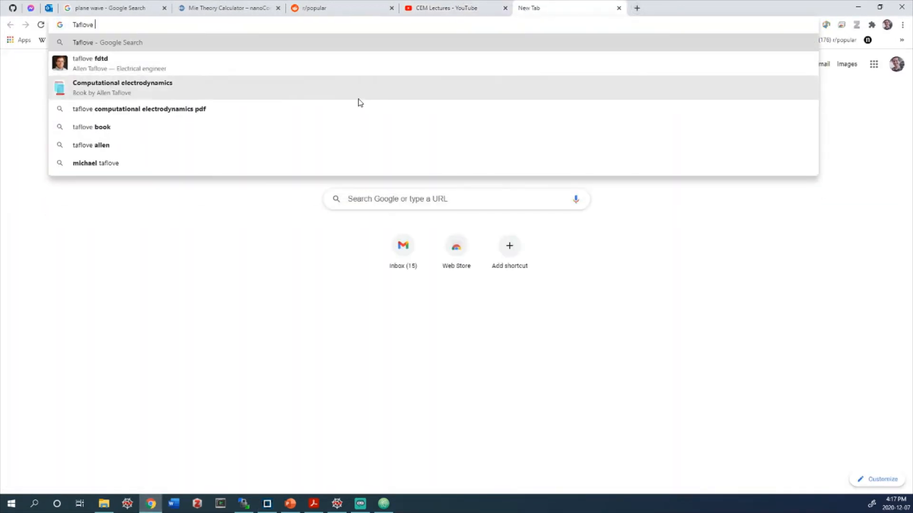
pyautogui.click(259, 89)
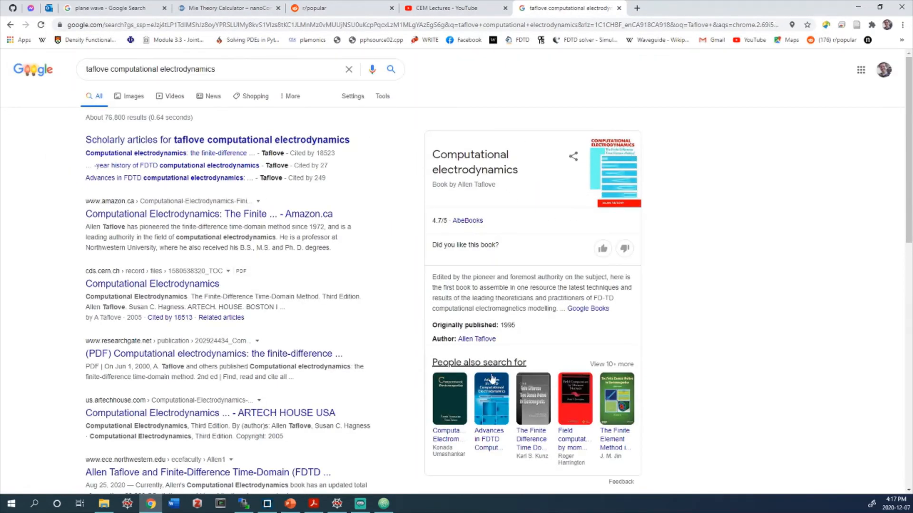
pyautogui.scroll(-1, 637, 226)
pyautogui.scroll(1, 637, 227)
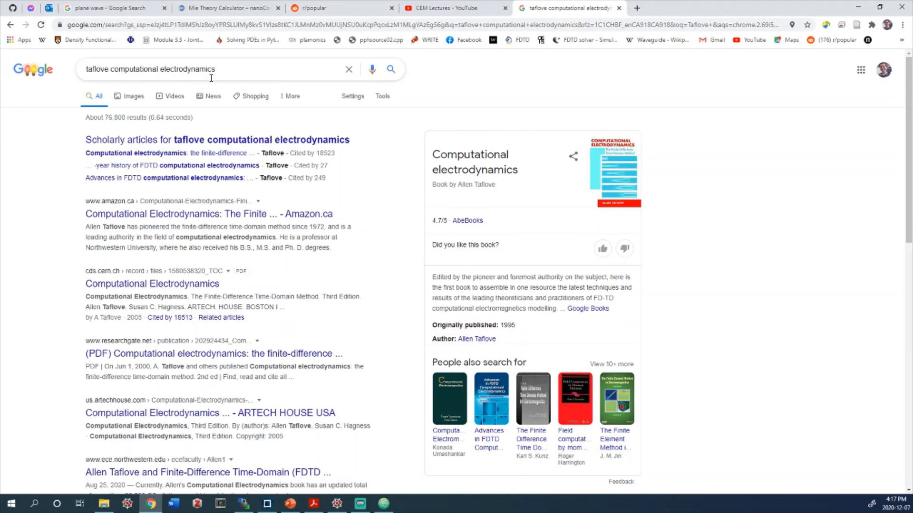
# Replace the Google query with "numerical electrodynamics" and run the search.
pyautogui.doubleClick(136, 73)
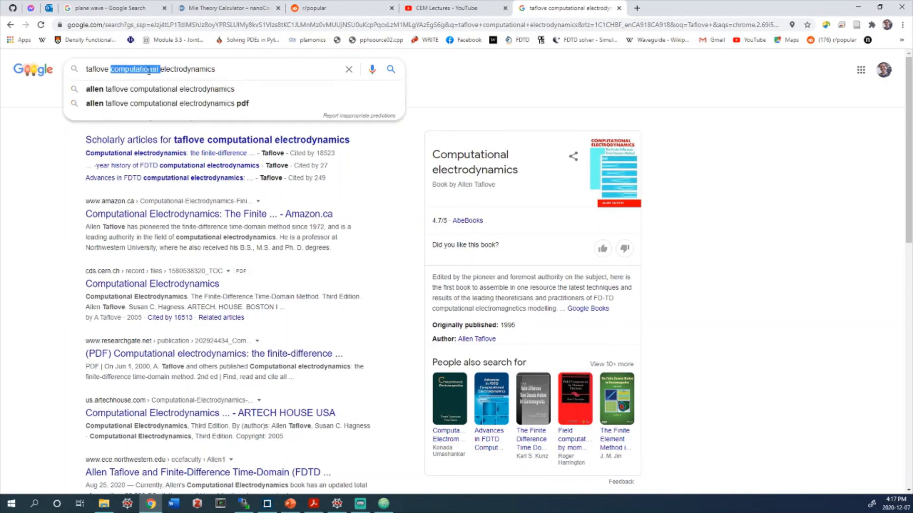
pyautogui.press('BackSpace')
pyautogui.press('BackSpace')
pyautogui.press('BackSpace')
pyautogui.press('BackSpace')
pyautogui.press('BackSpace')
pyautogui.press('BackSpace')
pyautogui.press('BackSpace')
pyautogui.press('BackSpace')
pyautogui.press('BackSpace')
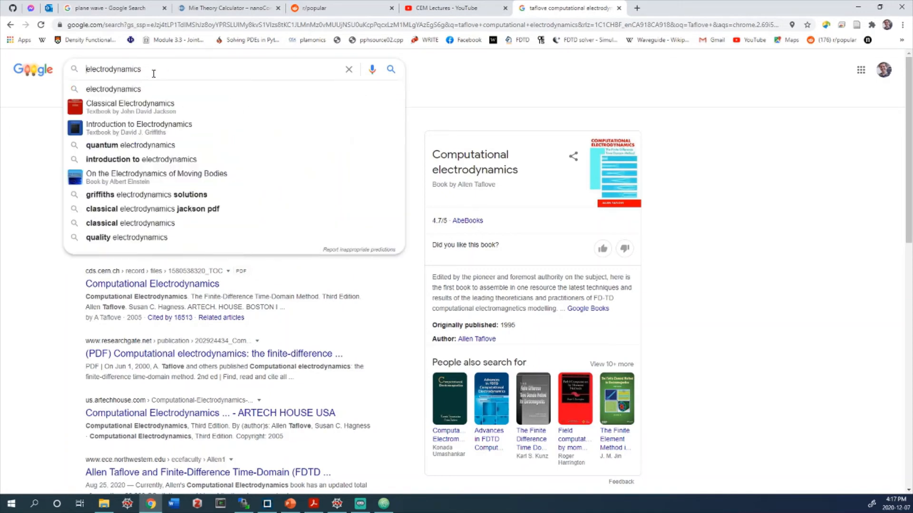
pyautogui.write('numerical')
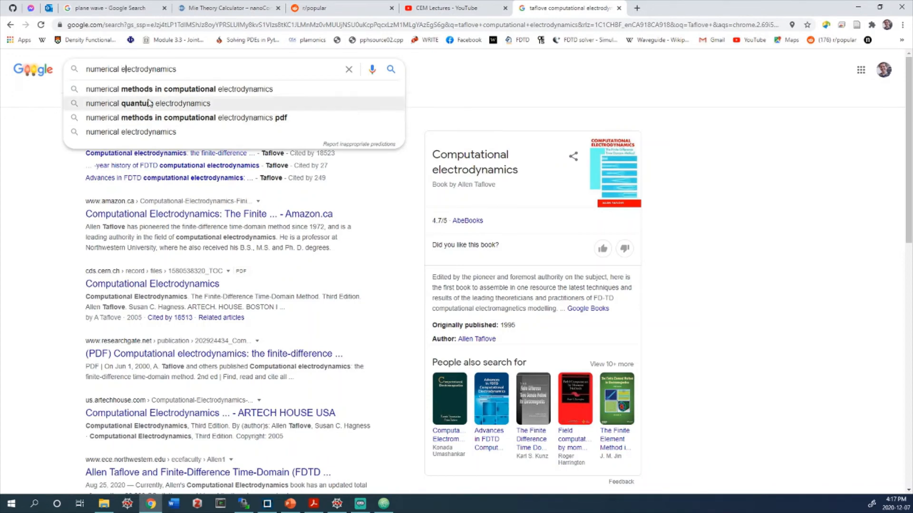
pyautogui.click(186, 68)
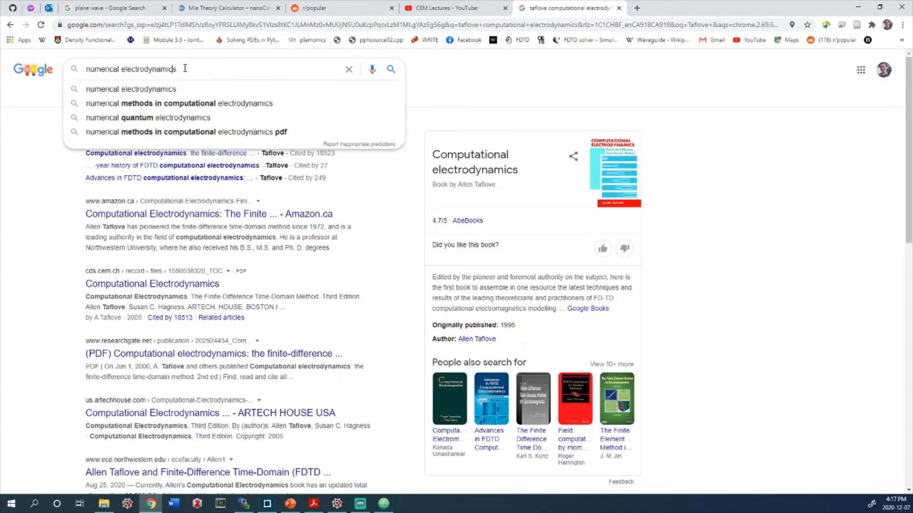
pyautogui.press('Return')
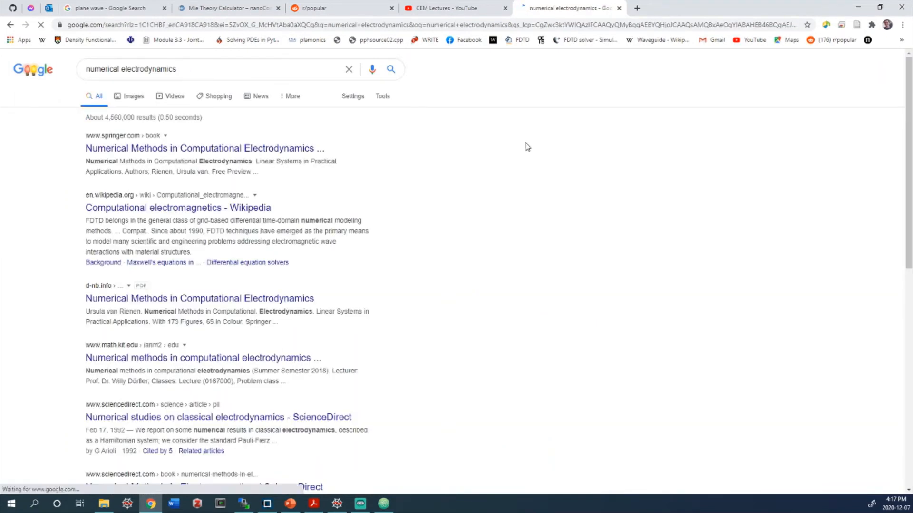
# Limit the "numerical electrodynamics" search to books and look through the first three result pages.
pyautogui.click(290, 96)
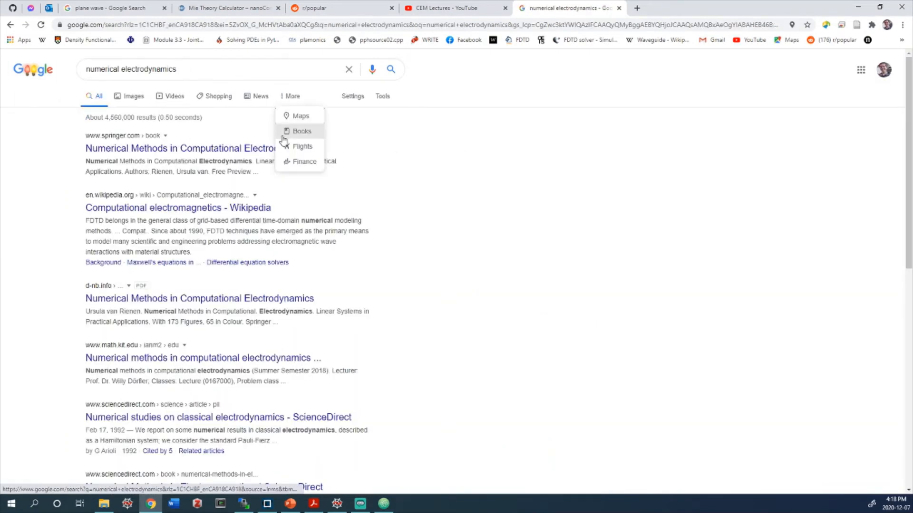
pyautogui.click(290, 129)
pyautogui.scroll(-10, 452, 151)
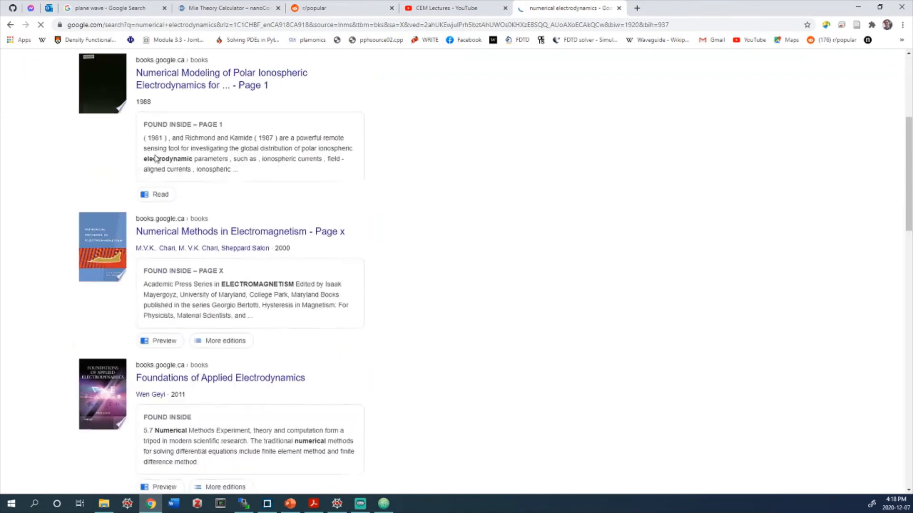
pyautogui.scroll(-12, 152, 163)
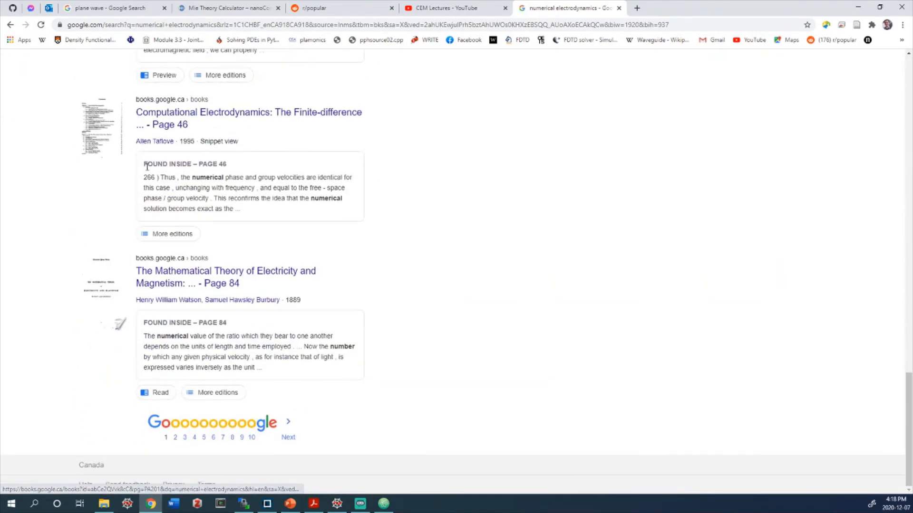
pyautogui.click(177, 438)
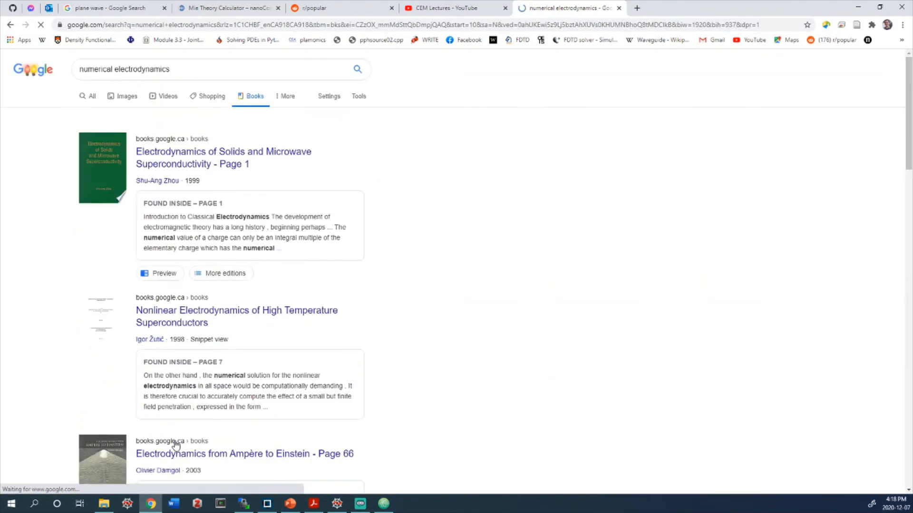
pyautogui.scroll(-10, 174, 321)
pyautogui.scroll(-10, 174, 322)
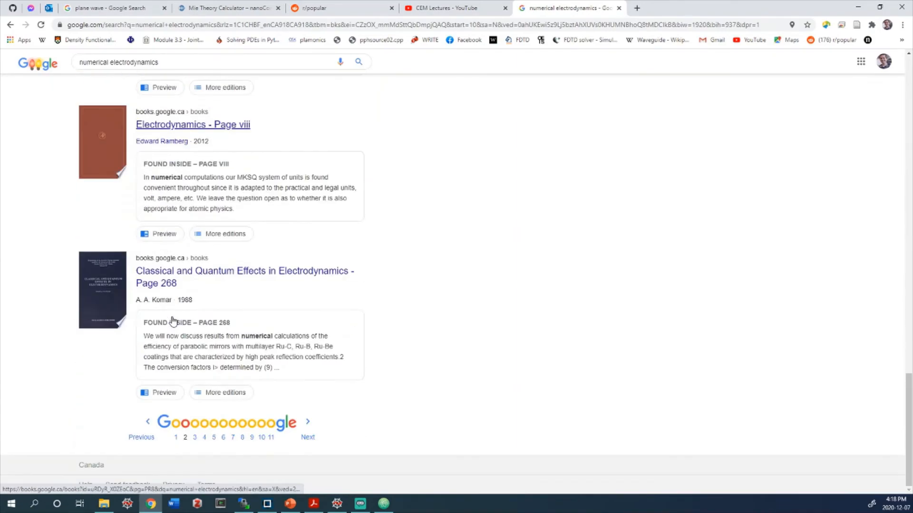
pyautogui.click(193, 437)
pyautogui.scroll(-9, 258, 331)
pyautogui.scroll(8, 205, 302)
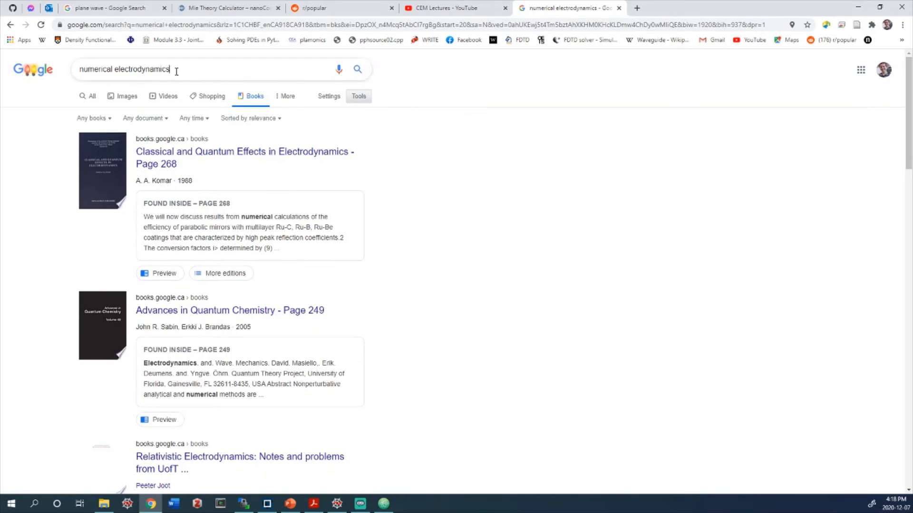
# Search books for "numerical electromagnetics the fdtd method" and open Numerical Electromagnetics: The FDTD Method.
pyautogui.press('BackSpace')
pyautogui.press('Return')
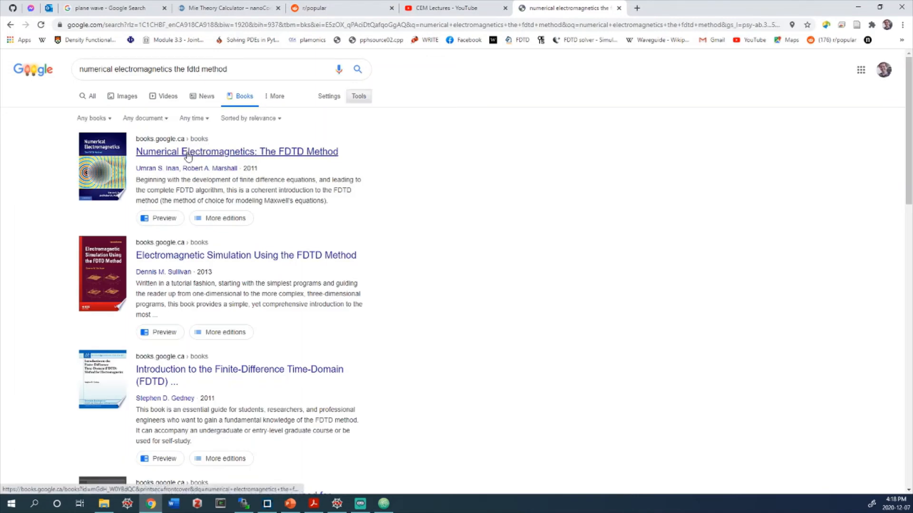
pyautogui.click(188, 156)
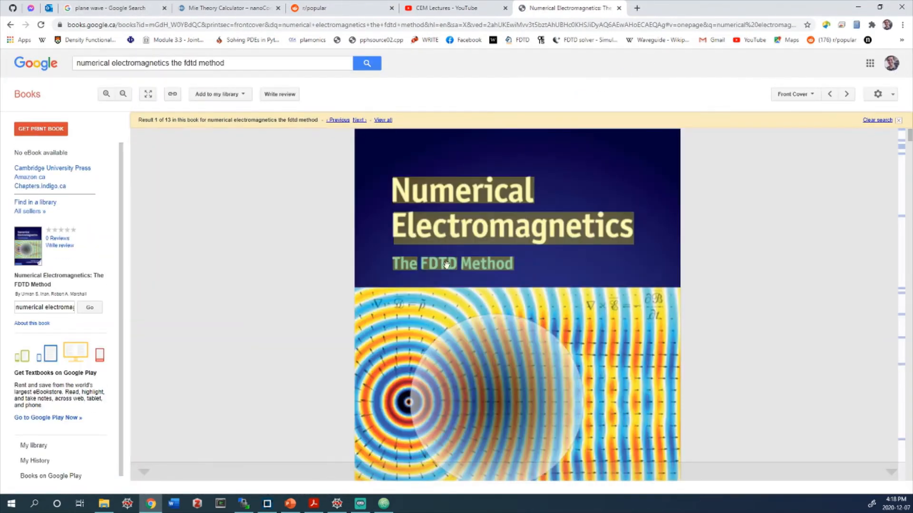
# Look through the book preview from the front cover to the table of contents covering the FDTD grid and Yee algorithm.
pyautogui.scroll(-1, 440, 245)
pyautogui.scroll(-3, 572, 305)
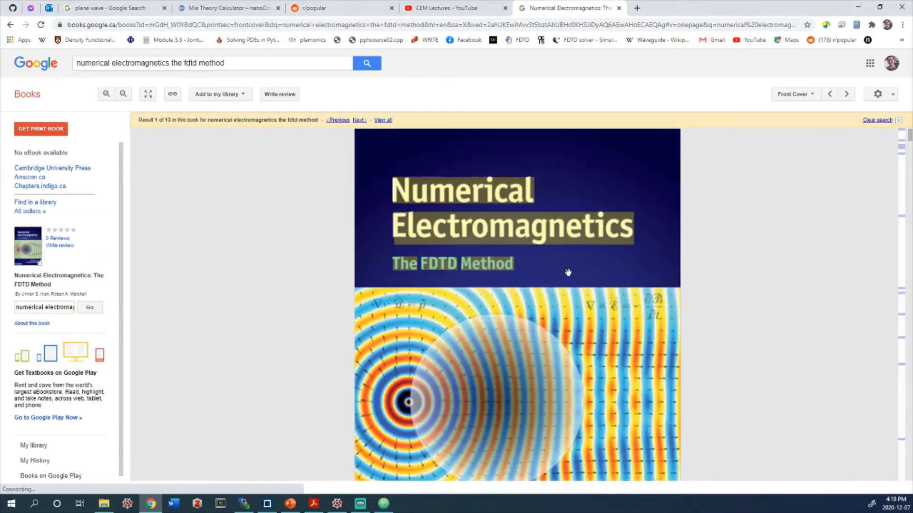
pyautogui.scroll(-6, 648, 211)
pyautogui.scroll(-12, 649, 211)
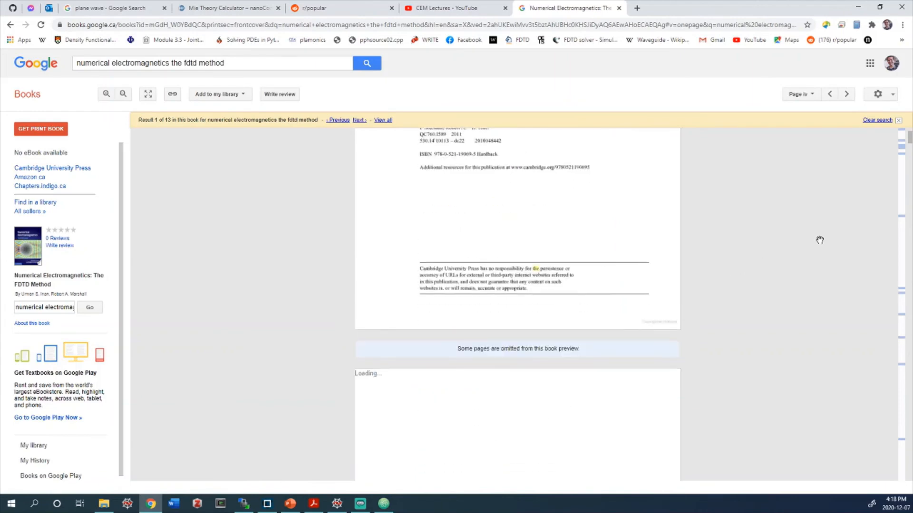
pyautogui.scroll(-15, 577, 267)
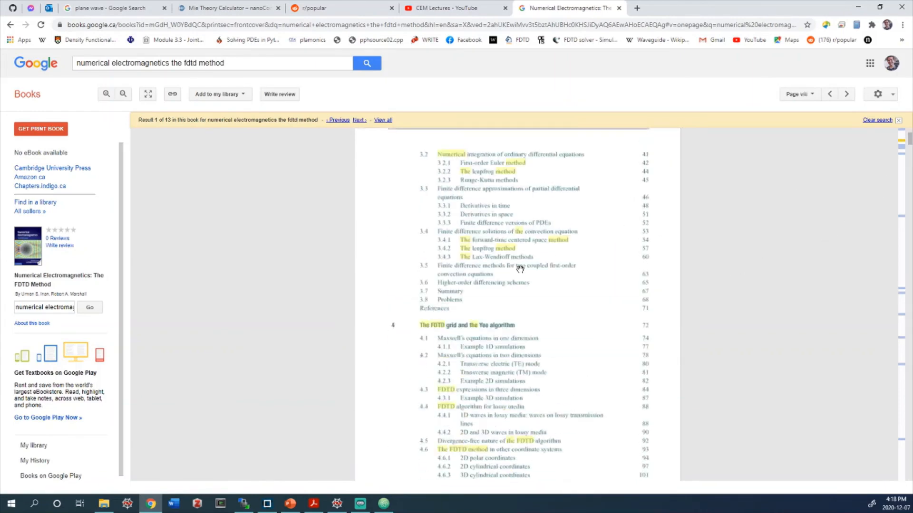
# Look through the remaining contents of the book preview into Chapter 1, and return to its opening pages.
pyautogui.scroll(-15, 542, 258)
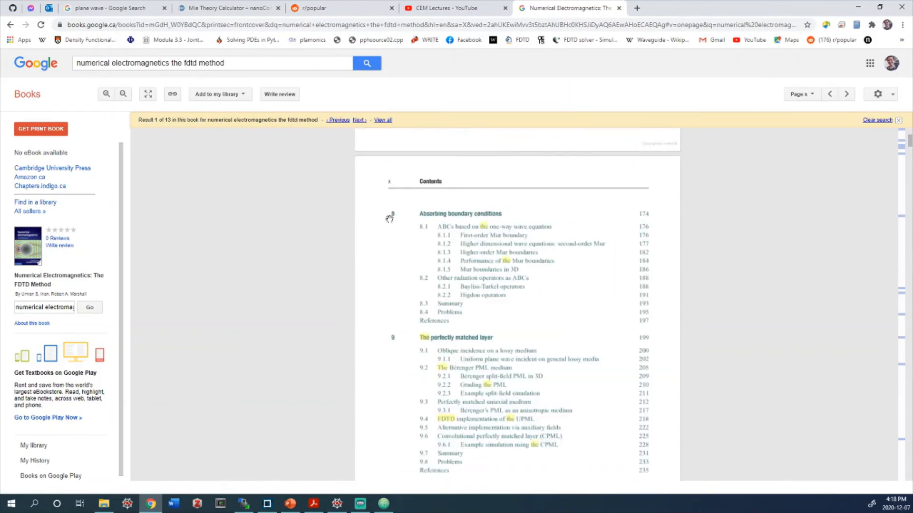
pyautogui.scroll(-15, 409, 247)
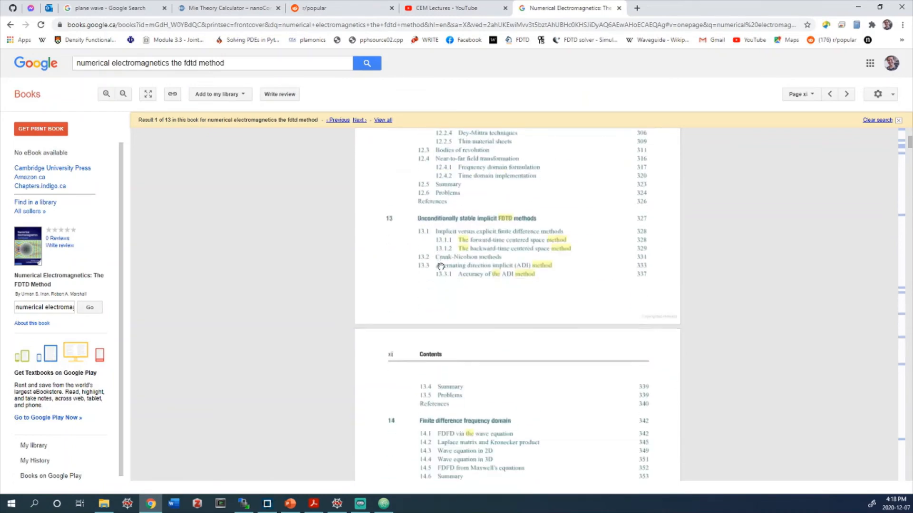
pyautogui.scroll(-10, 521, 241)
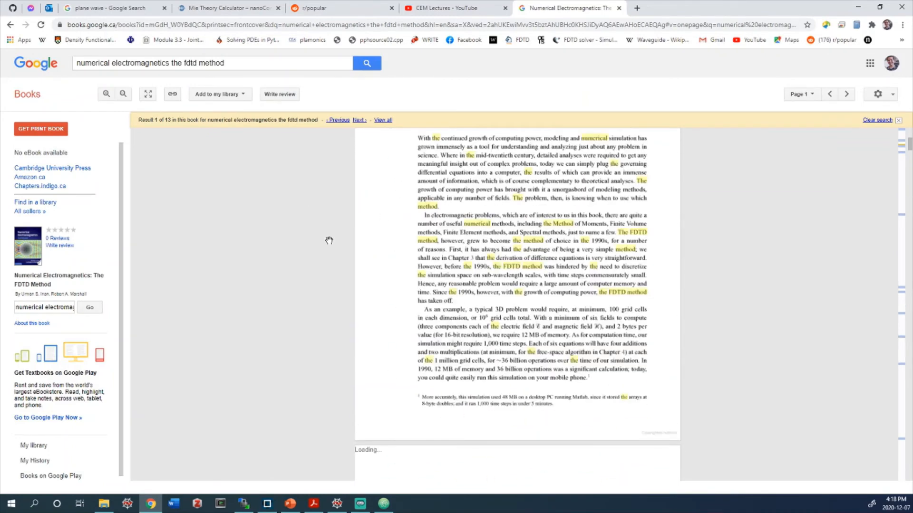
pyautogui.click(200, 190)
pyautogui.press('Home')
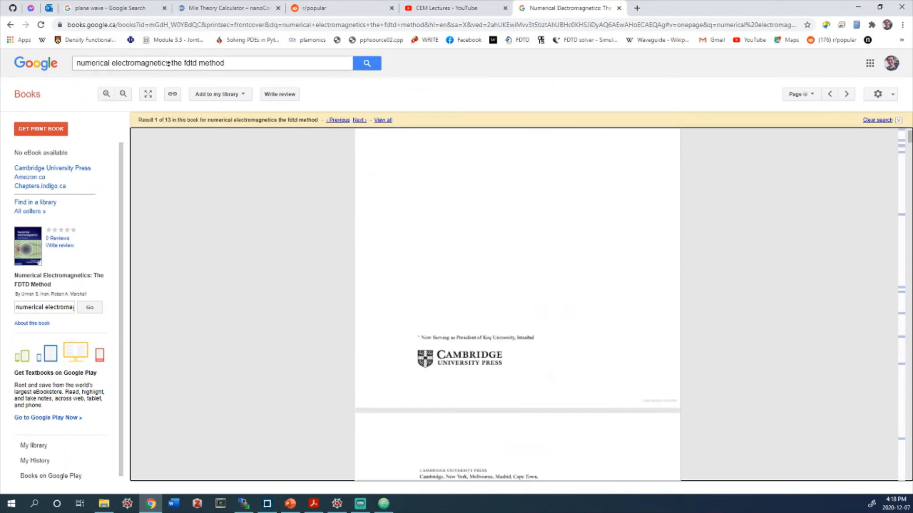
# Go back from the book preview through the previous searches to the computational electrodynamics web results.
pyautogui.click(10, 25)
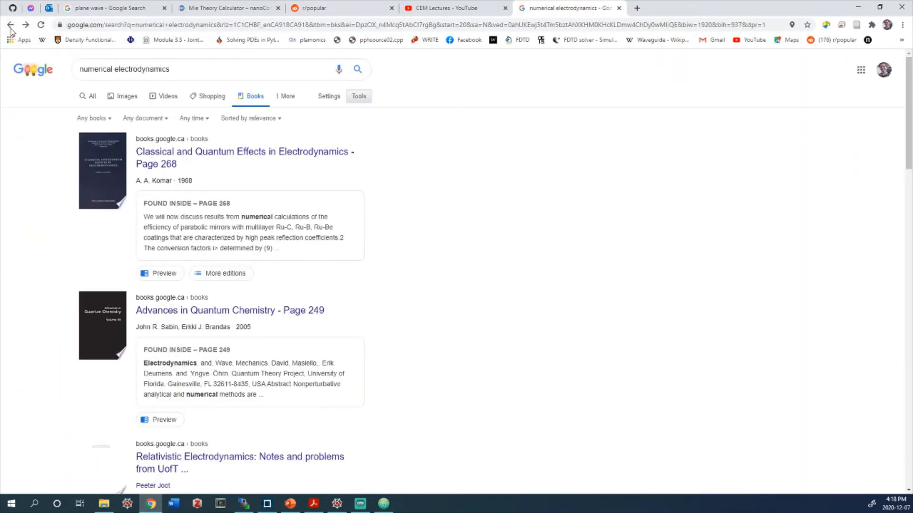
pyautogui.click(10, 24)
pyautogui.click(10, 25)
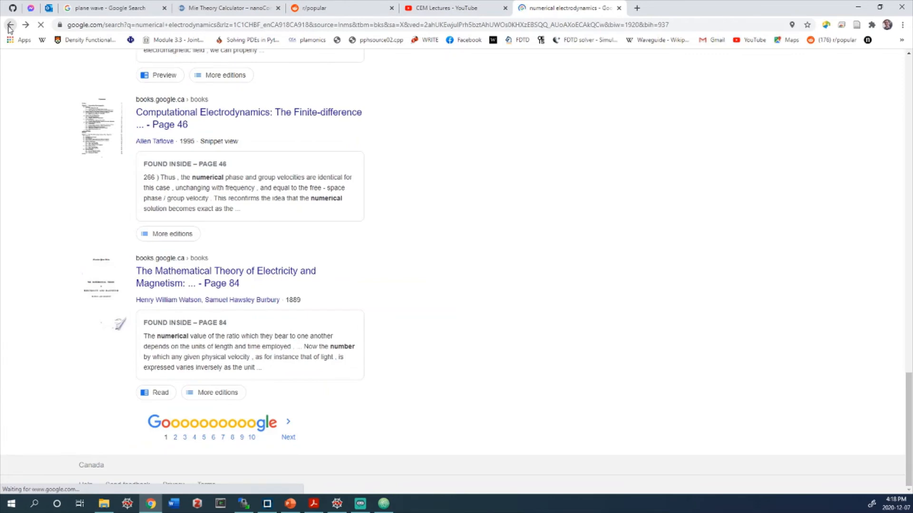
pyautogui.click(10, 25)
pyautogui.click(10, 24)
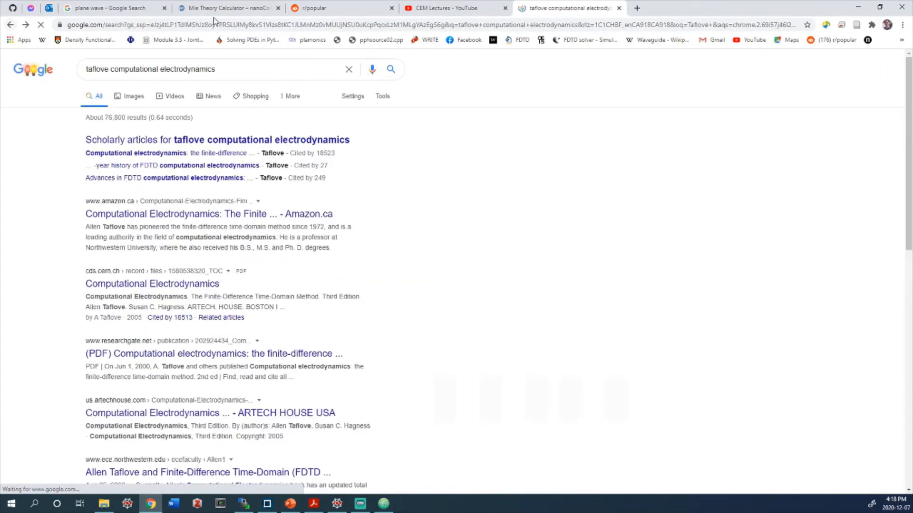
pyautogui.click(260, 510)
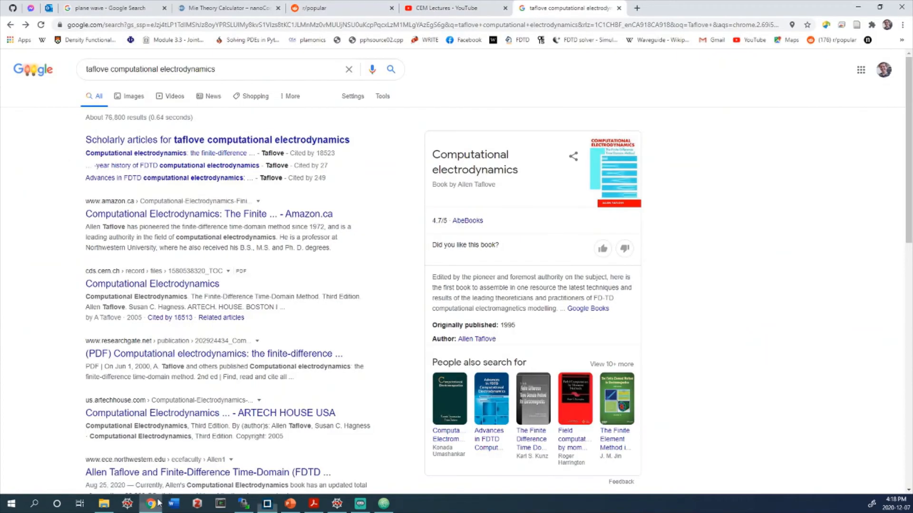
pyautogui.click(151, 504)
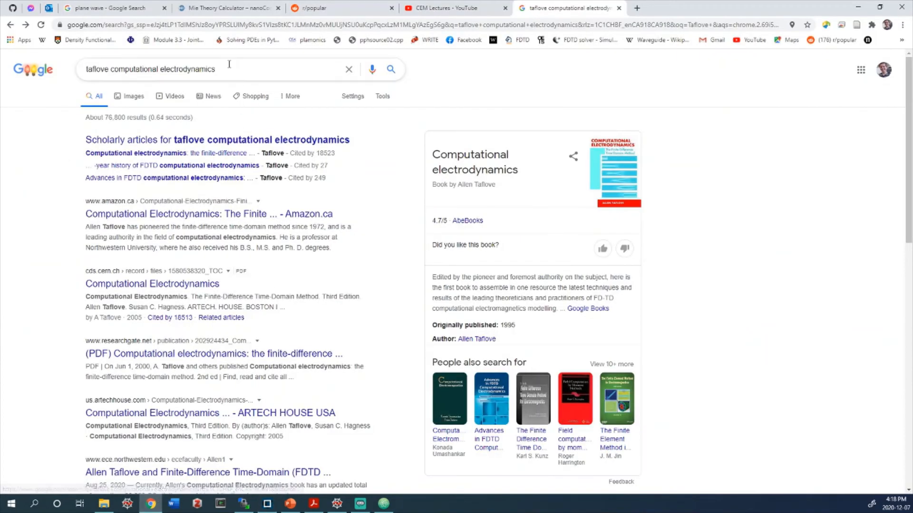
# Search Google for "ufdtd" and open the Washington State University page Understanding the FDTD Method.
pyautogui.doubleClick(195, 68)
pyautogui.rightClick(201, 68)
pyautogui.click(200, 66)
pyautogui.tripleClick(200, 69)
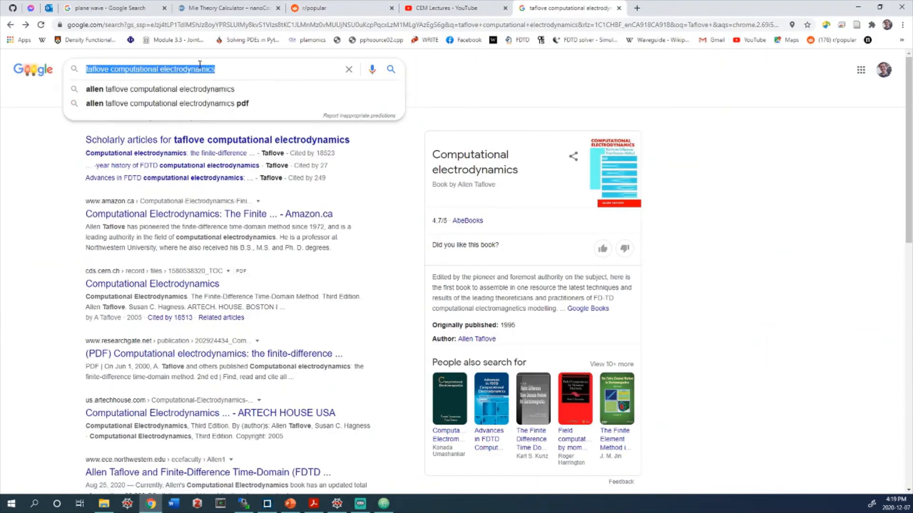
pyautogui.write('ufdtd')
pyautogui.press('Return')
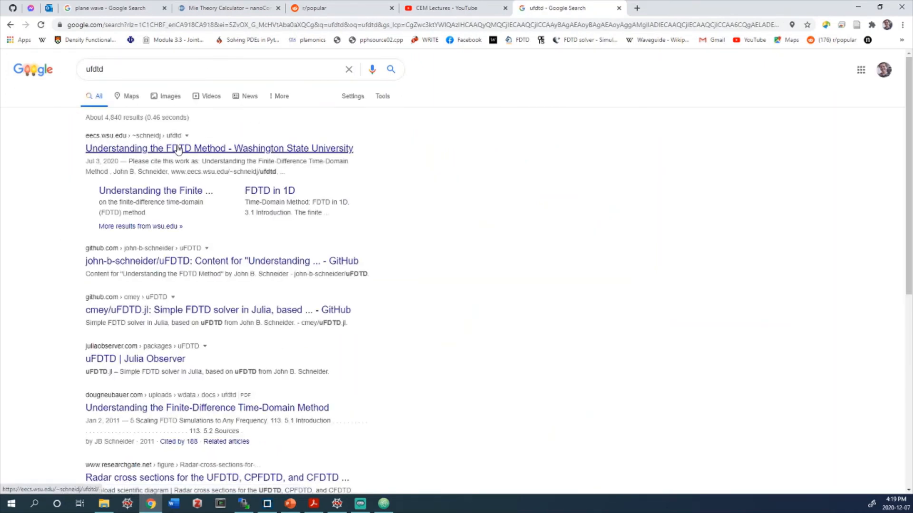
pyautogui.click(179, 148)
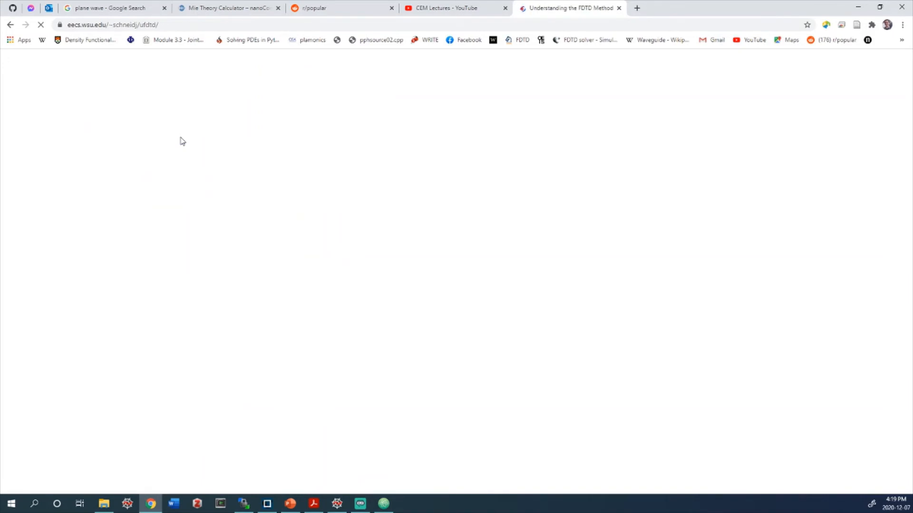
# Look through the online book's introduction and chapter contents, from the numeric artifacts chapter to the appendices.
pyautogui.scroll(-9, 424, 279)
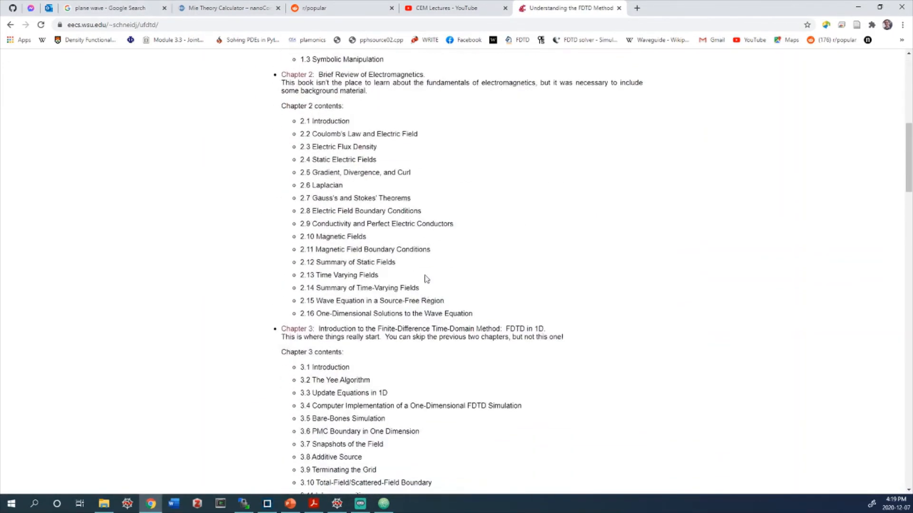
pyautogui.scroll(9, 423, 235)
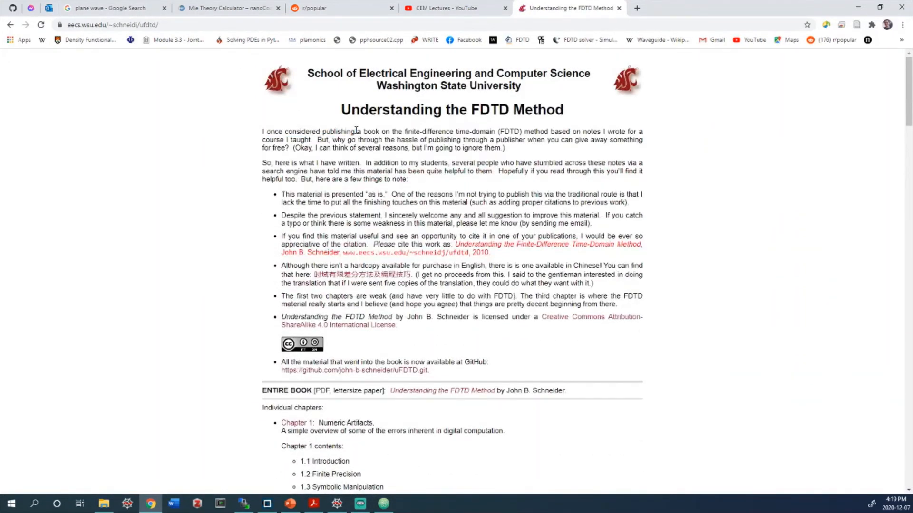
pyautogui.tripleClick(368, 131)
pyautogui.click(368, 128)
pyautogui.scroll(-19, 304, 157)
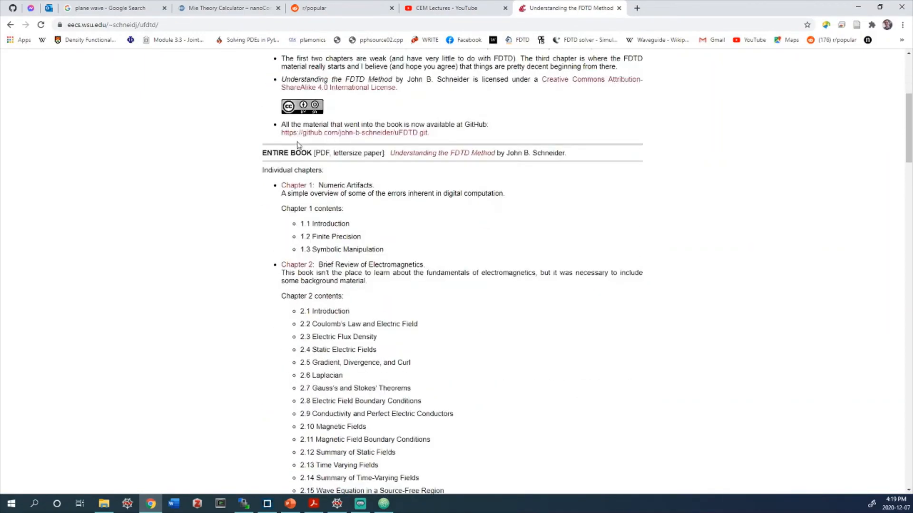
pyautogui.scroll(-20, 309, 170)
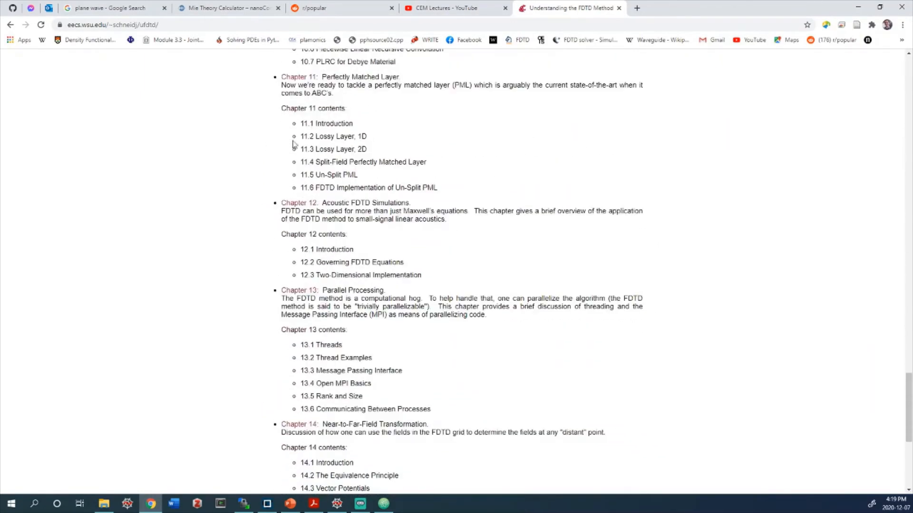
pyautogui.scroll(17, 405, 208)
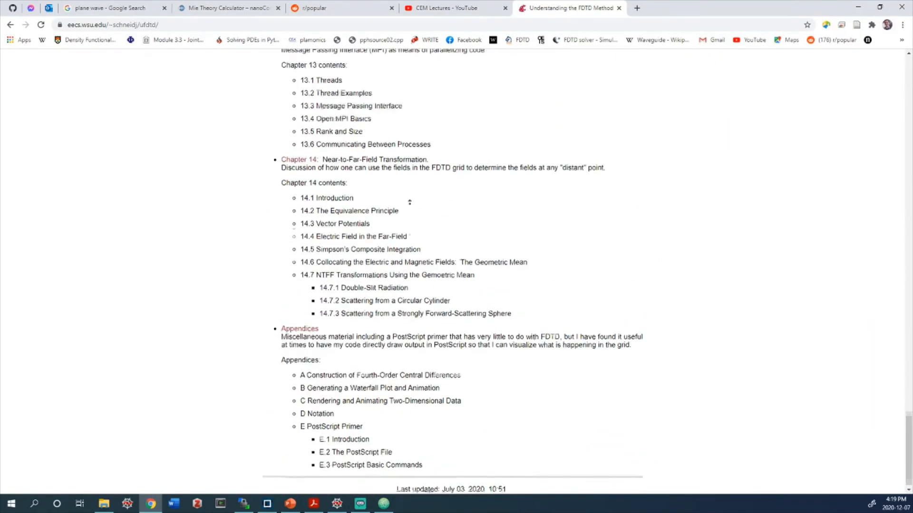
pyautogui.scroll(6, 379, 246)
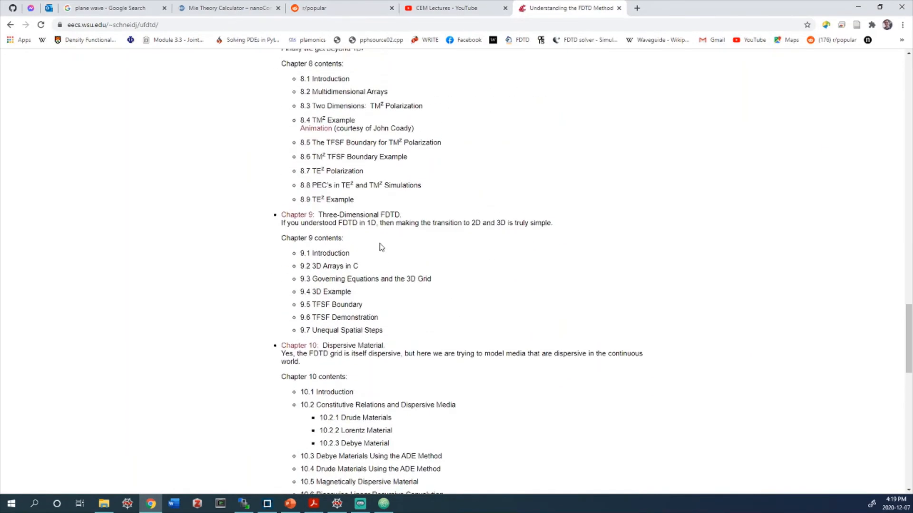
pyautogui.scroll(-1, 307, 420)
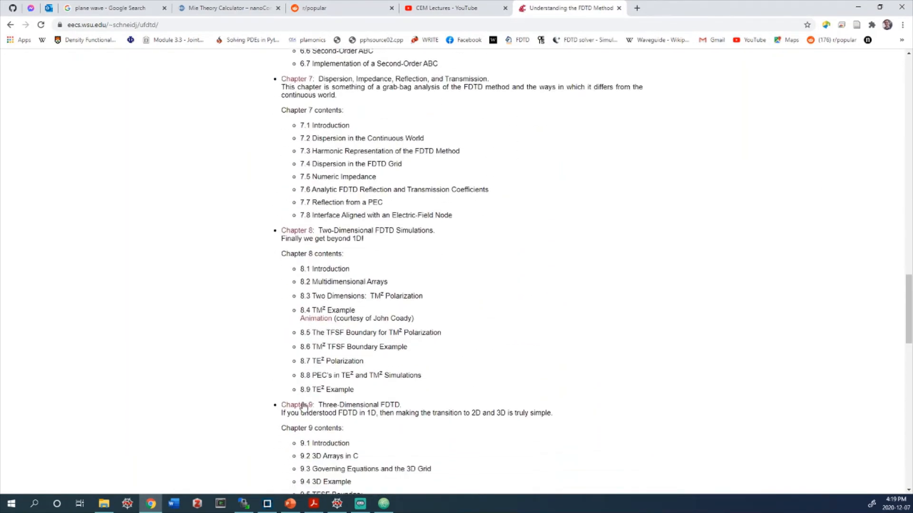
# Open Chapter 9, Three-Dimensional FDTD, and look through its 3D array code and field update equations.
pyautogui.click(306, 408)
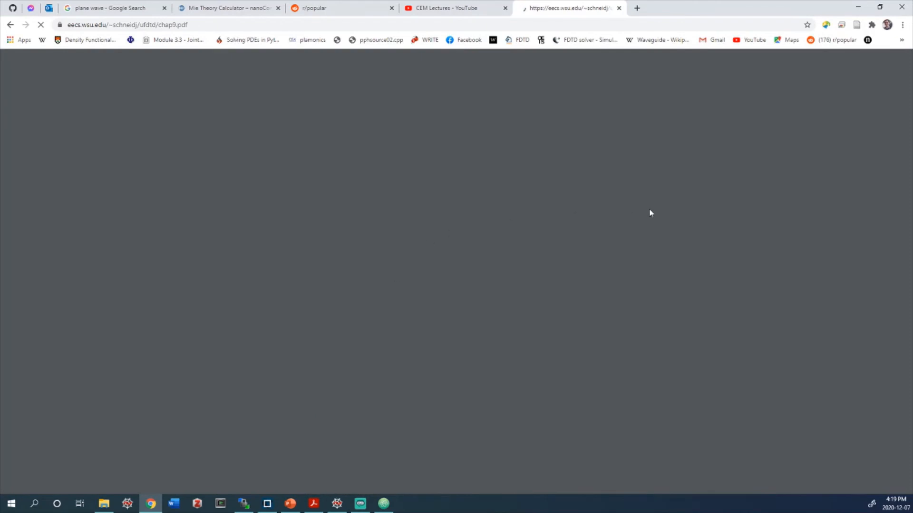
pyautogui.scroll(-14, 520, 262)
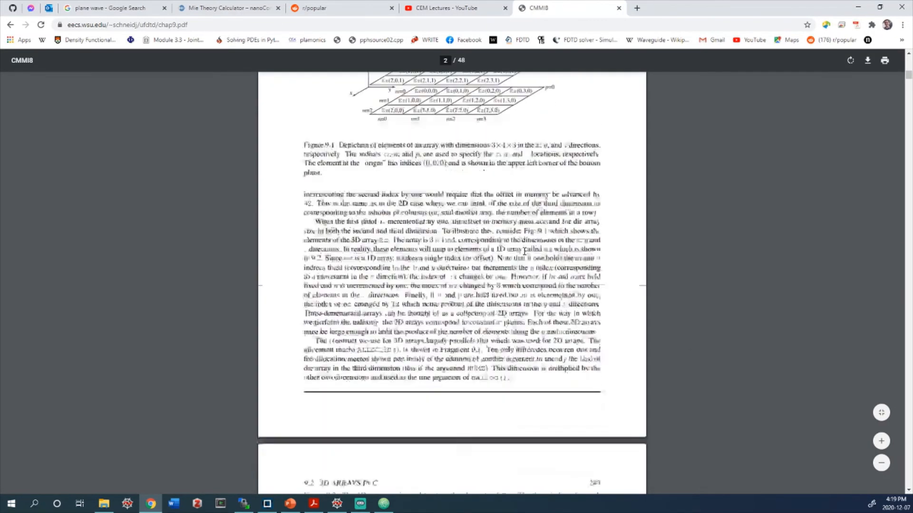
pyautogui.scroll(-20, 525, 252)
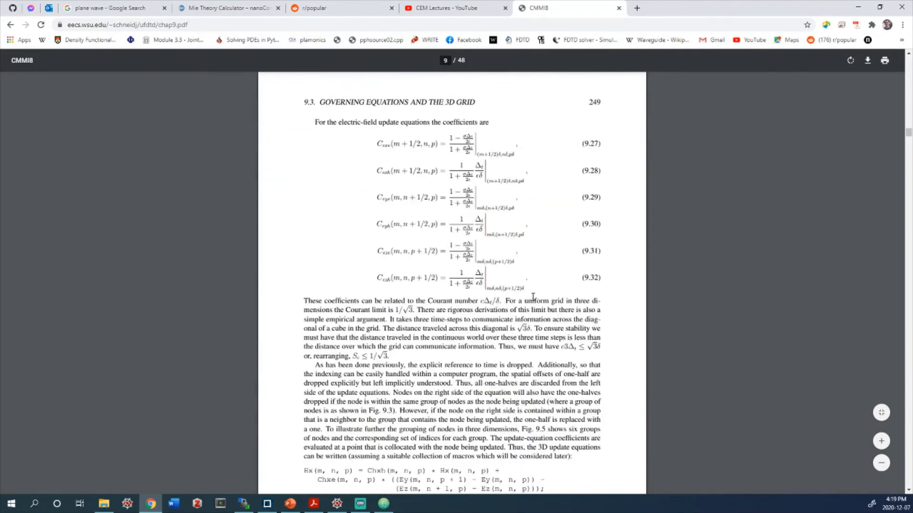
pyautogui.scroll(20, 533, 298)
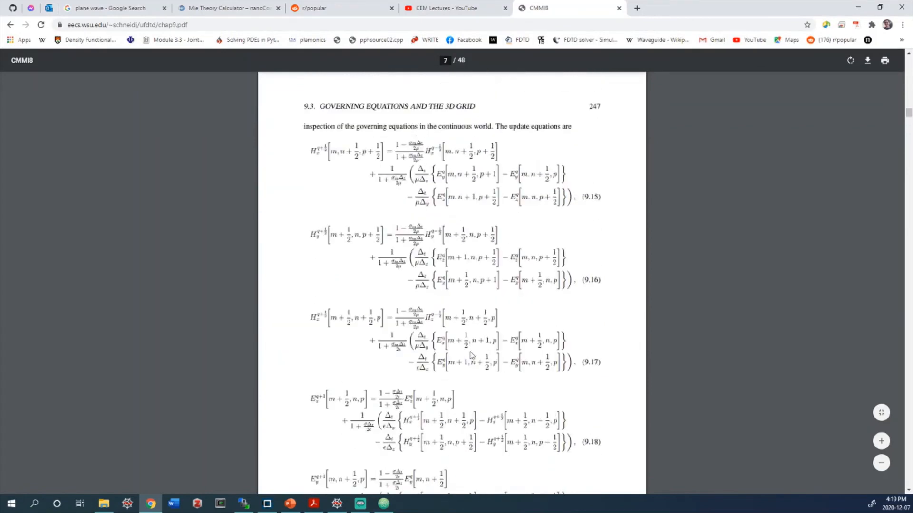
pyautogui.scroll(3, 471, 355)
pyautogui.scroll(20, 678, 304)
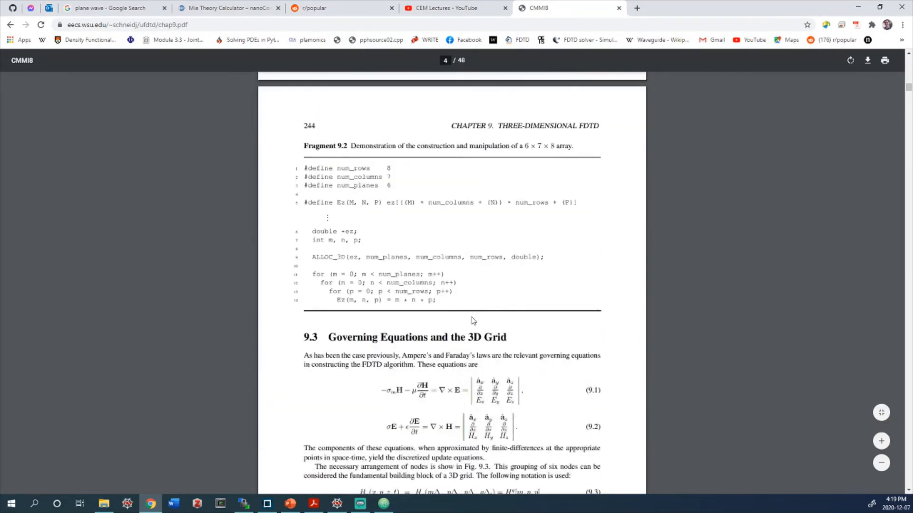
# Examine the chapter's total-field/scattered-field code, the PEC sphere grid program and the Figure 9.15 field plots with and without a sphere.
pyautogui.moveTo(409, 257); pyautogui.dragTo(458, 279)
pyautogui.click(515, 255)
pyautogui.middleClick(508, 284)
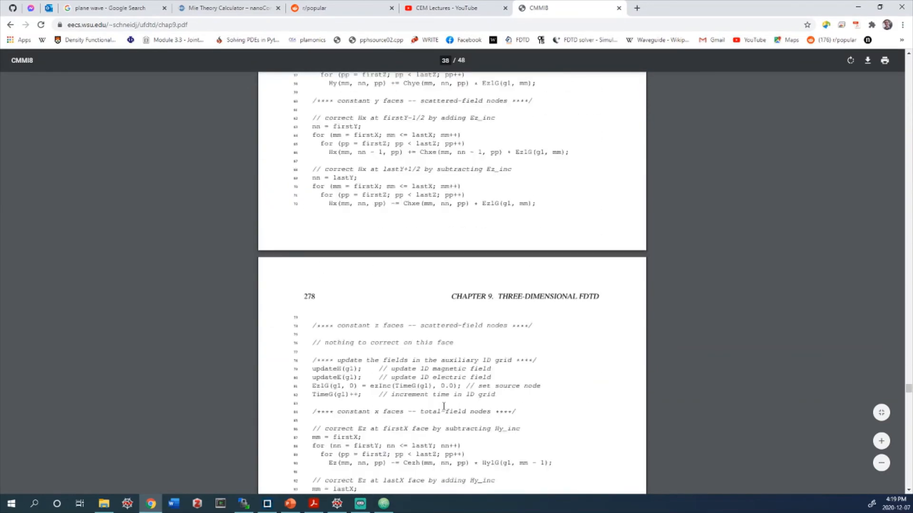
pyautogui.middleClick(447, 408)
pyautogui.scroll(-3, 583, 281)
pyautogui.scroll(-20, 584, 281)
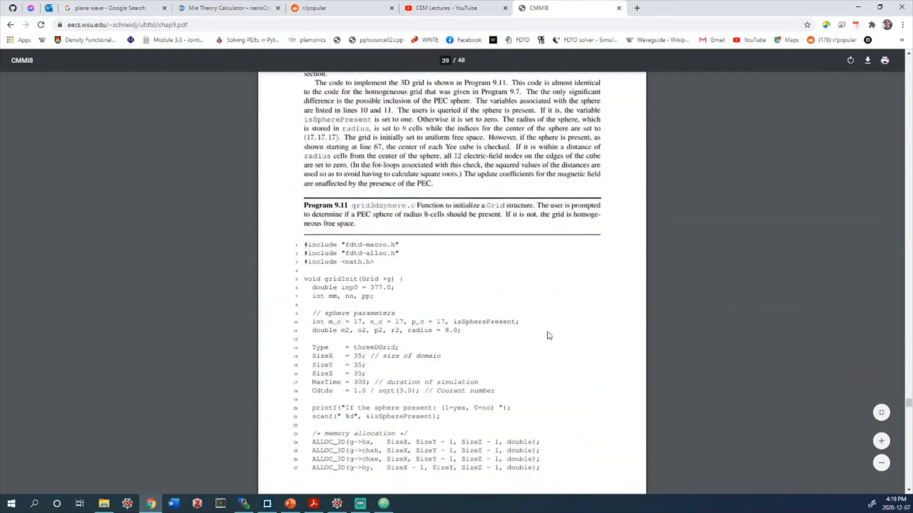
pyautogui.scroll(-20, 518, 359)
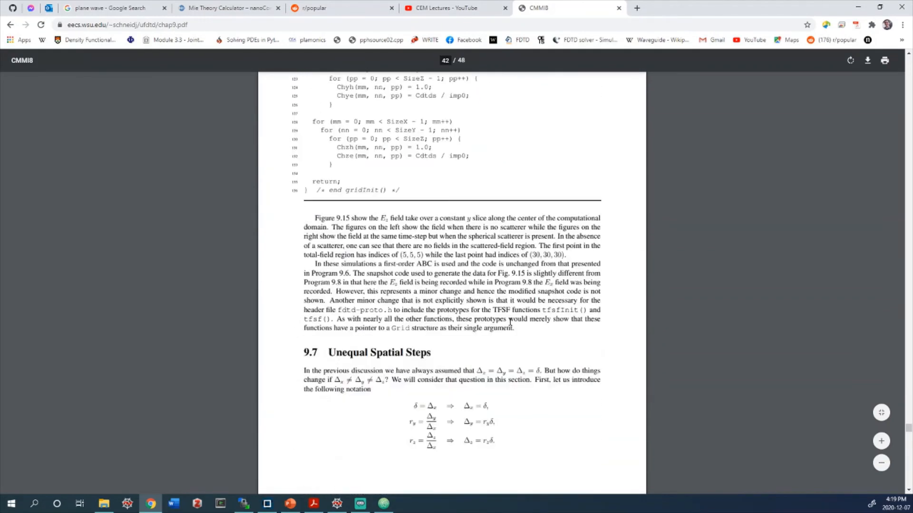
pyautogui.scroll(6, 503, 372)
pyautogui.scroll(-9, 621, 387)
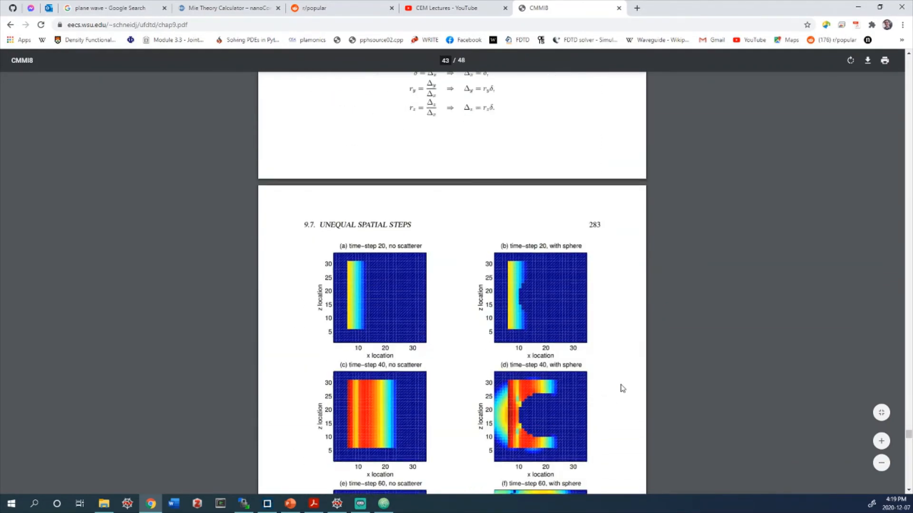
pyautogui.scroll(-1, 456, 340)
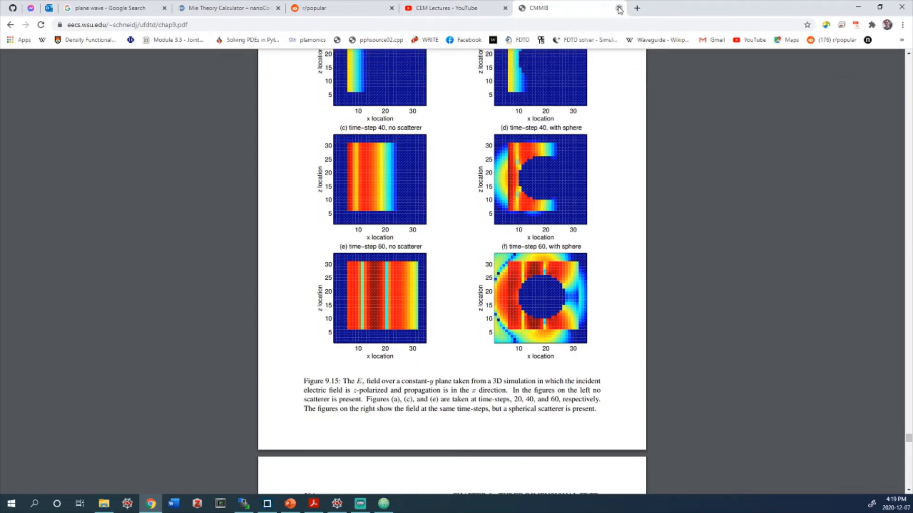
# Close the Chapter 9 PDF and r/popular pages and switch back to Ansys Lumerical.
pyautogui.click(619, 8)
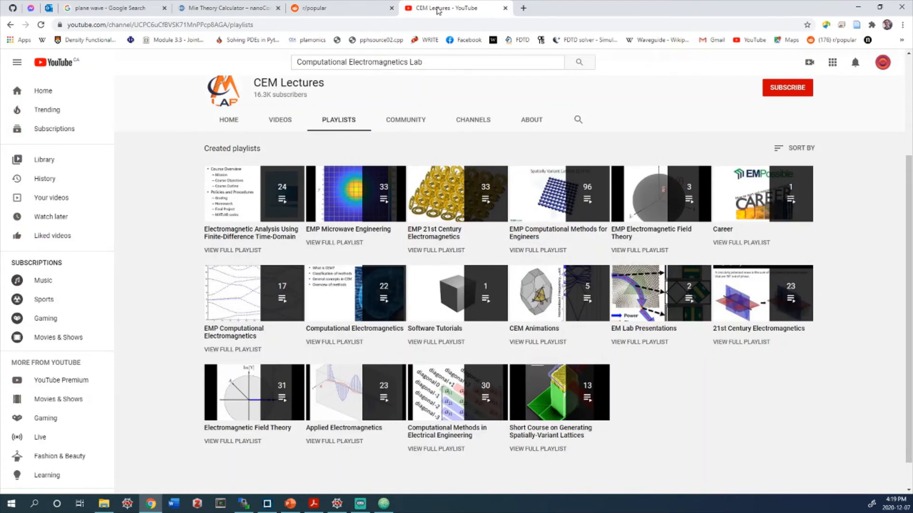
pyautogui.click(392, 8)
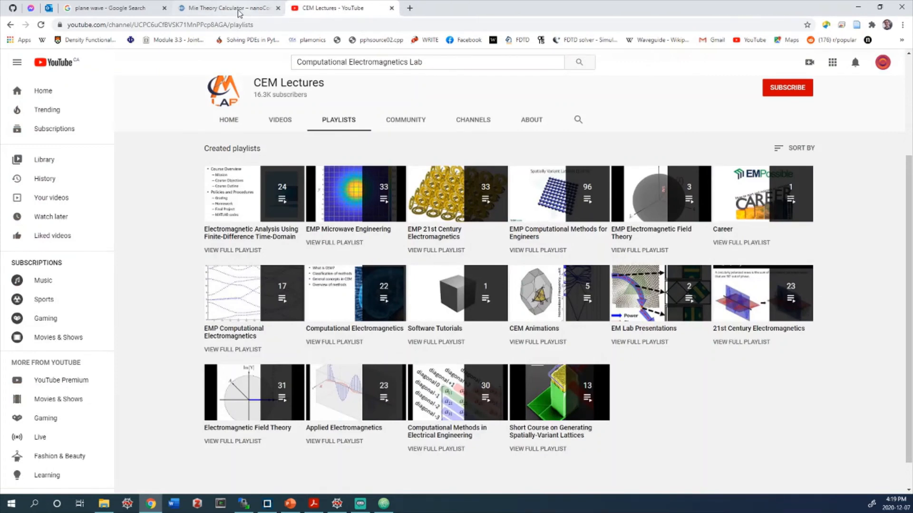
pyautogui.click(858, 6)
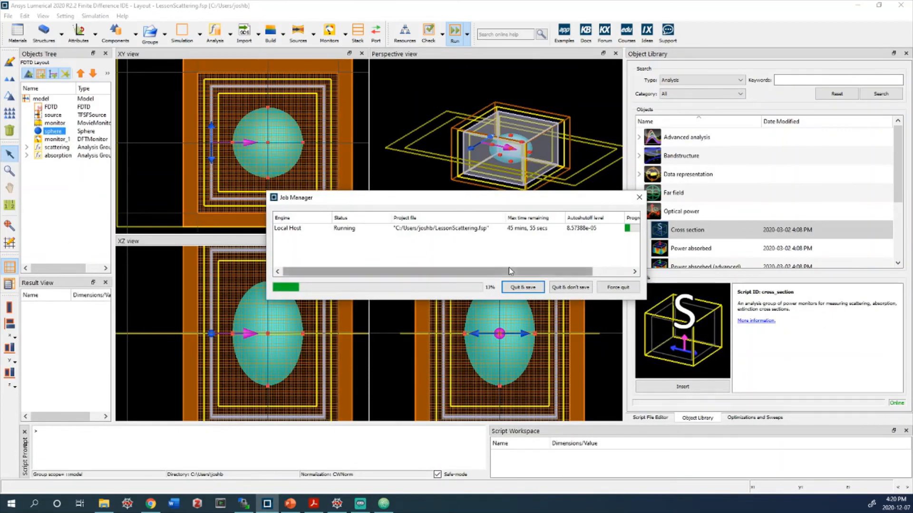
# Monitor the LessonScattering.fsp simulation until it finishes, and return to the project's analysis view.
pyautogui.moveTo(507, 272); pyautogui.dragTo(459, 272)
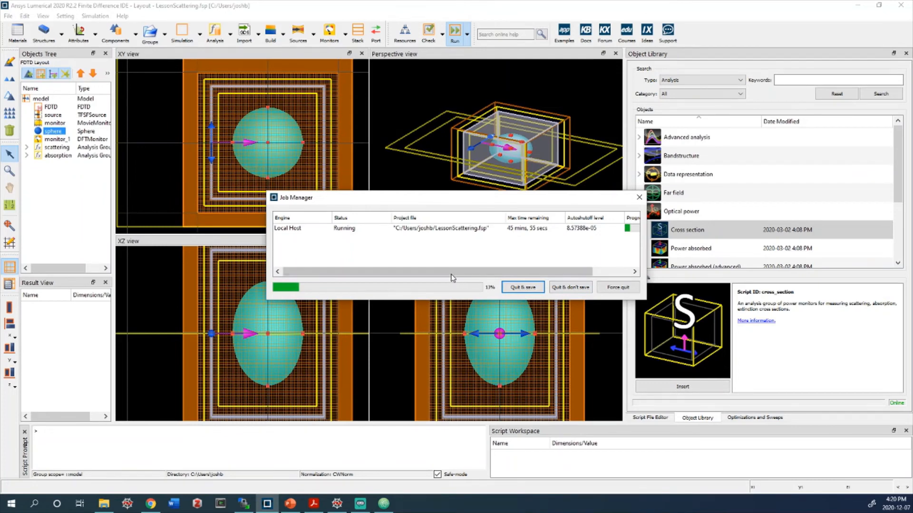
pyautogui.moveTo(455, 272); pyautogui.dragTo(491, 277)
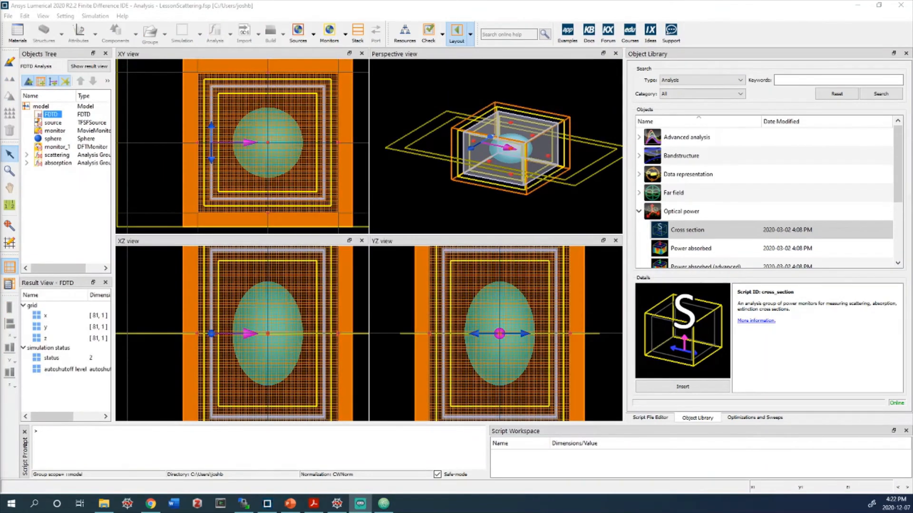
pyautogui.click(241, 5)
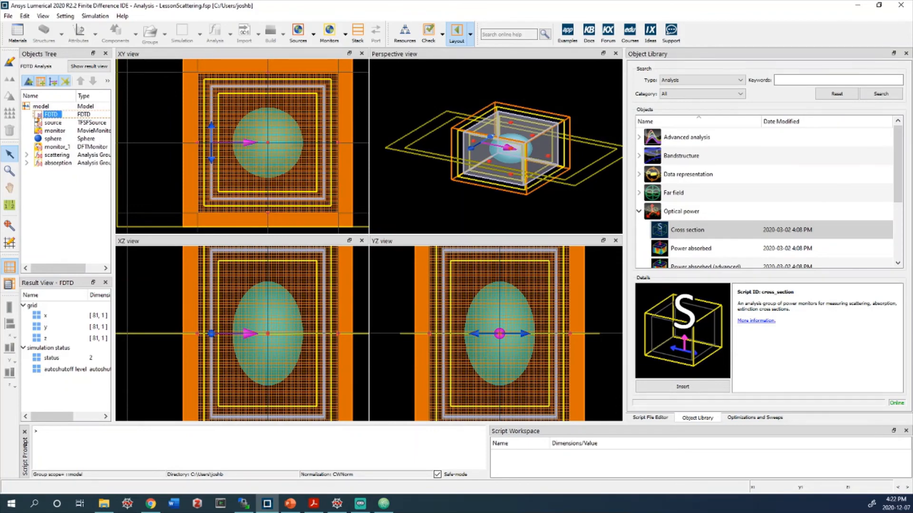
# Plot the absorption analysis group's sigma against lambda, zoom in and out to examine the curve, and close the plot.
pyautogui.rightClick(61, 164)
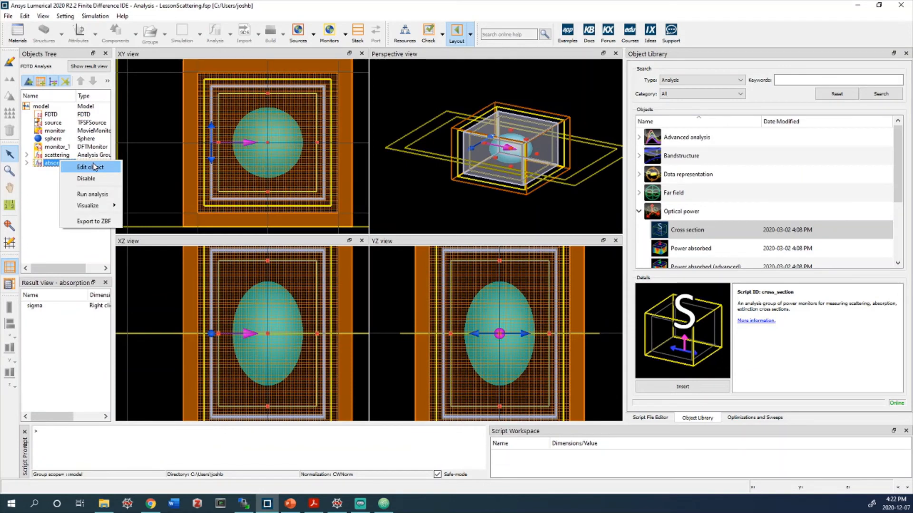
pyautogui.click(52, 183)
pyautogui.rightClick(56, 163)
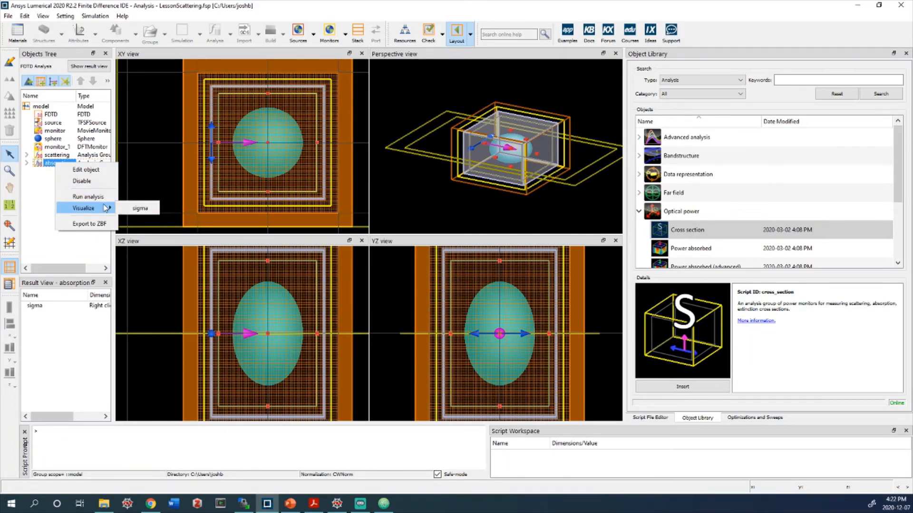
pyautogui.click(121, 212)
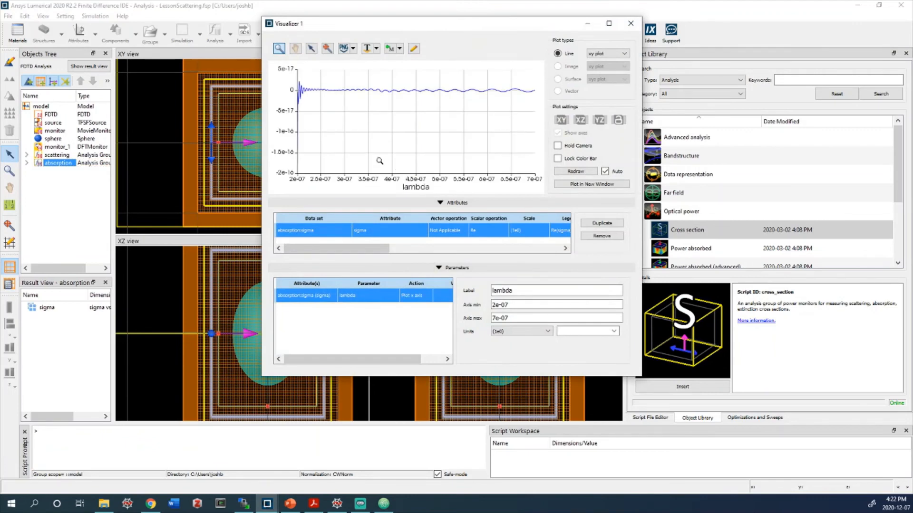
pyautogui.scroll(1, 316, 90)
pyautogui.scroll(-3, 315, 93)
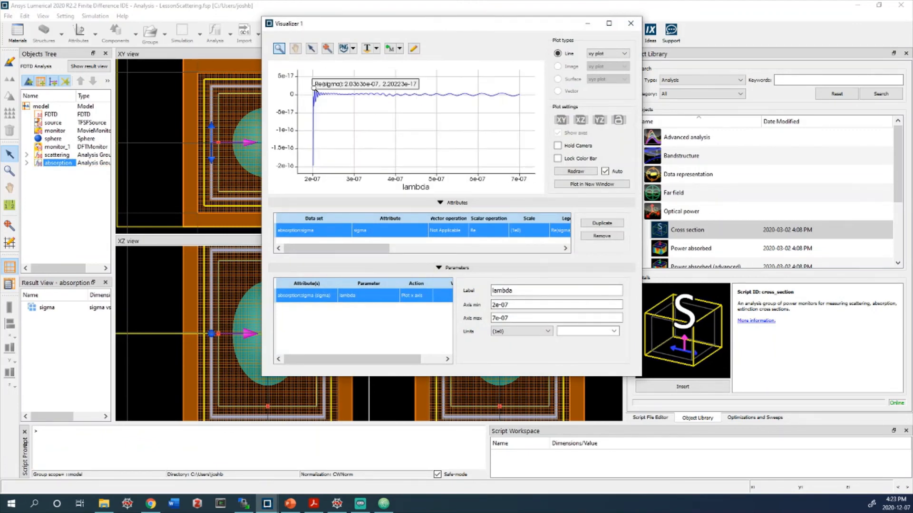
pyautogui.scroll(3, 315, 101)
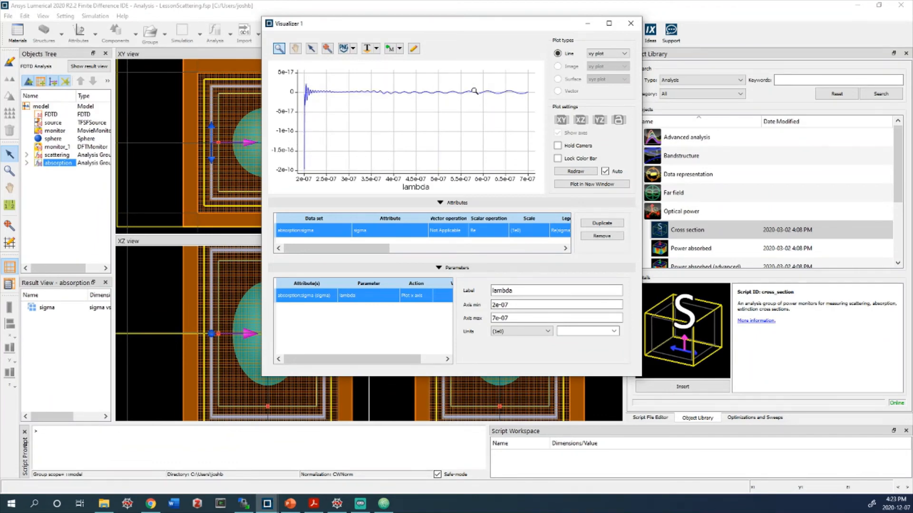
pyautogui.moveTo(316, 91)
pyautogui.click(631, 23)
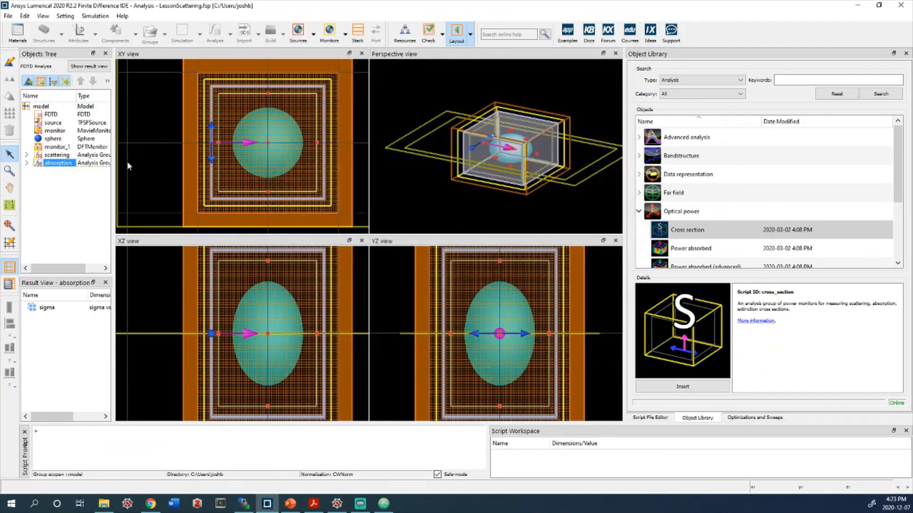
# Plot the scattering analysis group's sigma result against lambda.
pyautogui.rightClick(74, 154)
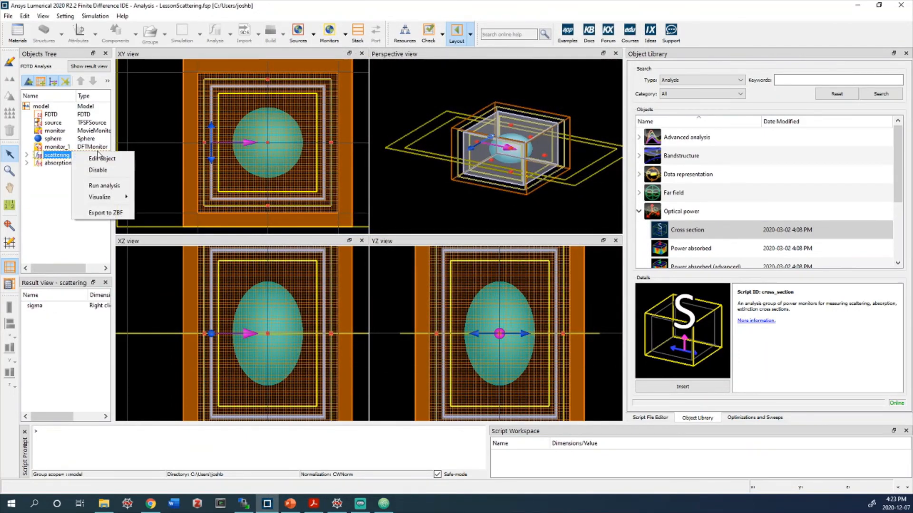
pyautogui.click(151, 503)
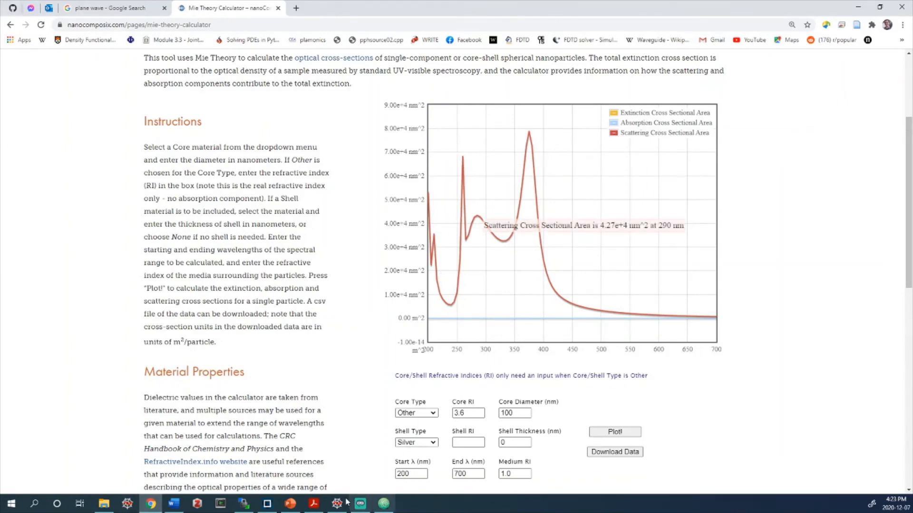
pyautogui.click(267, 505)
pyautogui.rightClick(62, 158)
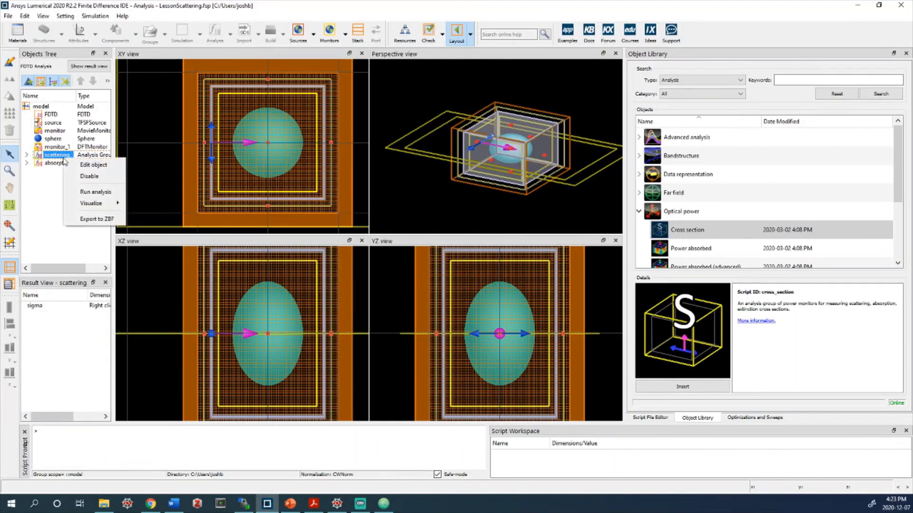
pyautogui.moveTo(109, 204)
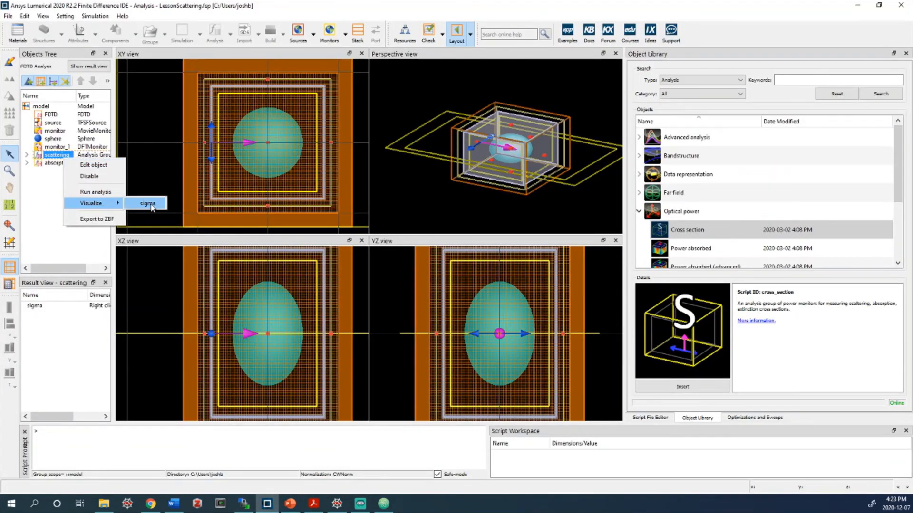
pyautogui.click(150, 204)
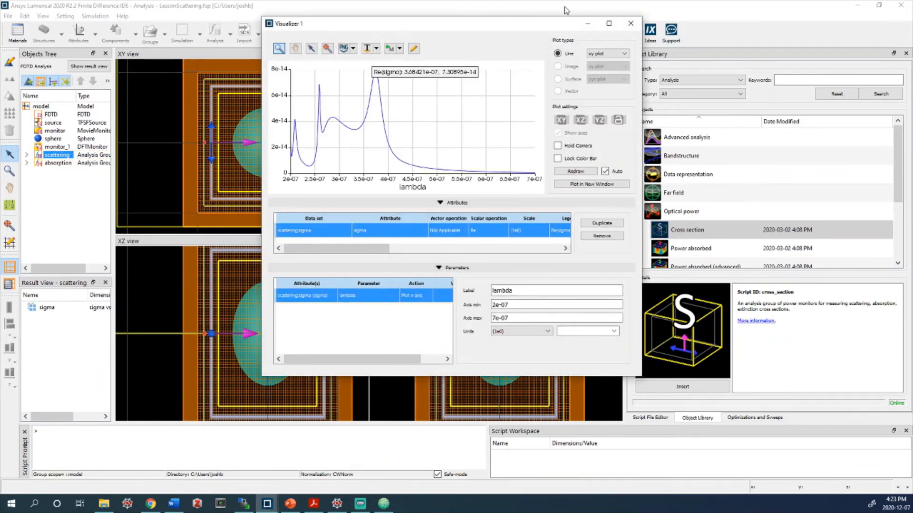
# Place the scattering sigma plot side by side with the Mie Theory Calculator page, showing its full cross-section graph.
pyautogui.click(849, 17)
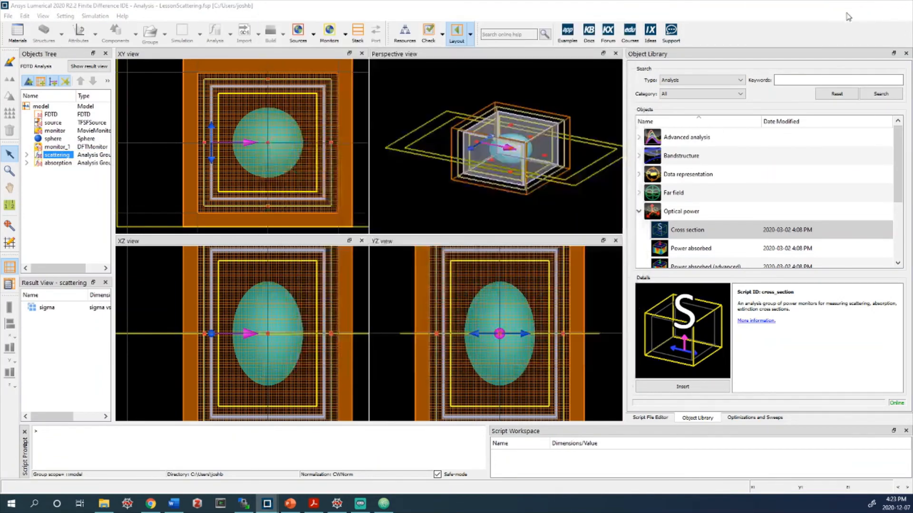
pyautogui.click(851, 7)
pyautogui.moveTo(709, 5); pyautogui.dragTo(911, 102)
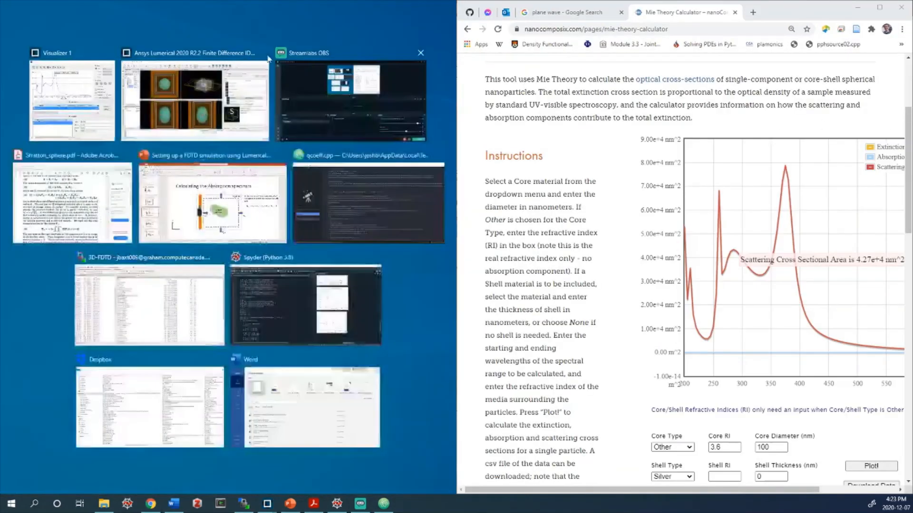
pyautogui.click(90, 106)
pyautogui.scroll(2, 530, 263)
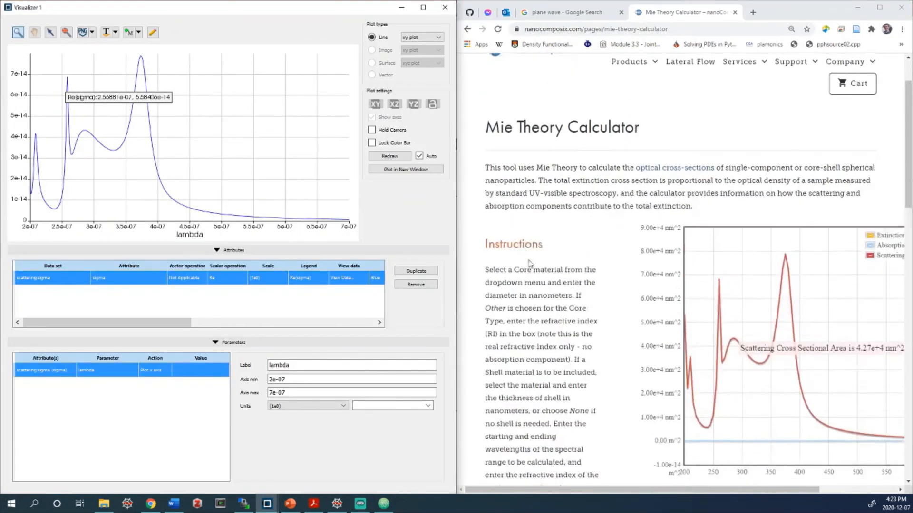
pyautogui.scroll(-4, 530, 263)
pyautogui.hscroll(2, 618, 214)
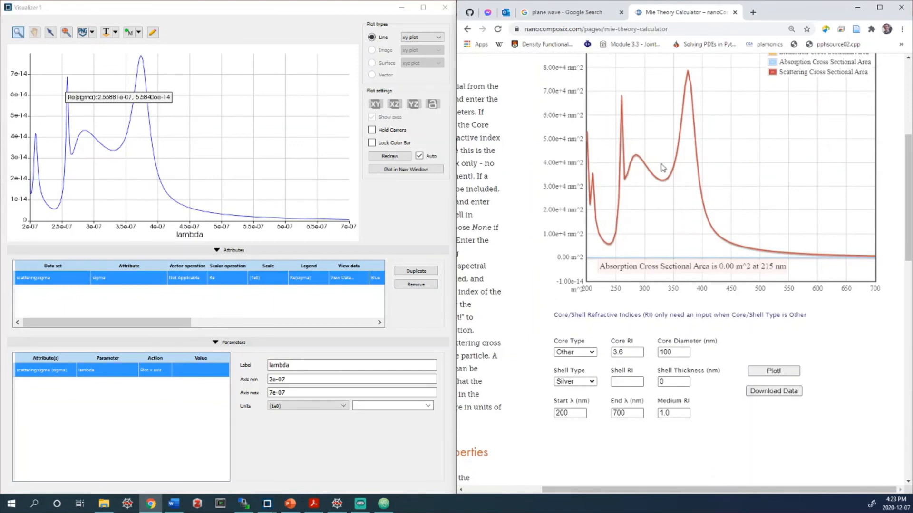
# Compare the peaks of the simulated scattering curve with the Mie theory graph, and close the sigma plot.
pyautogui.moveTo(687, 73)
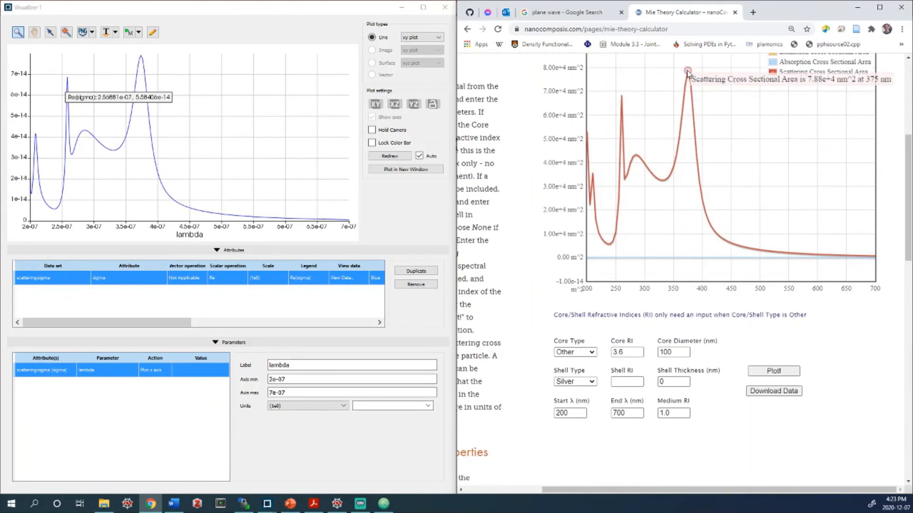
pyautogui.moveTo(141, 56)
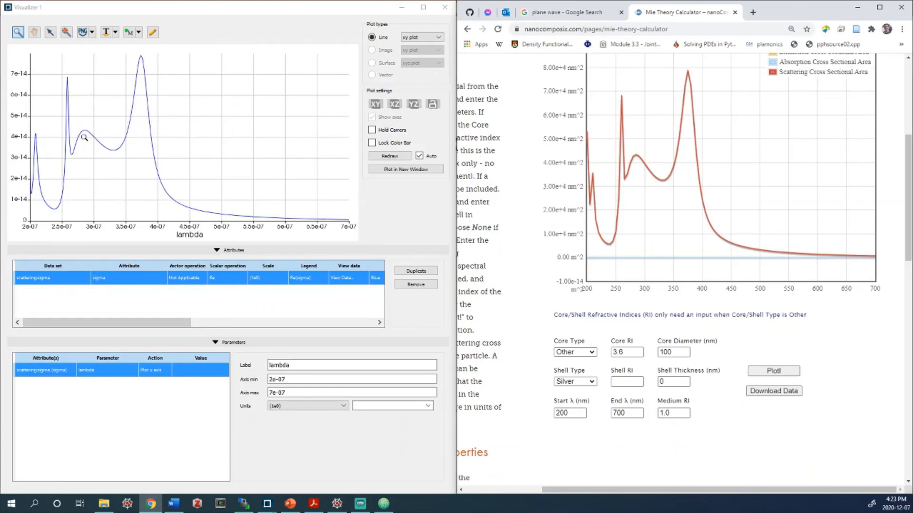
pyautogui.moveTo(84, 130)
pyautogui.moveTo(635, 156)
pyautogui.click(304, 114)
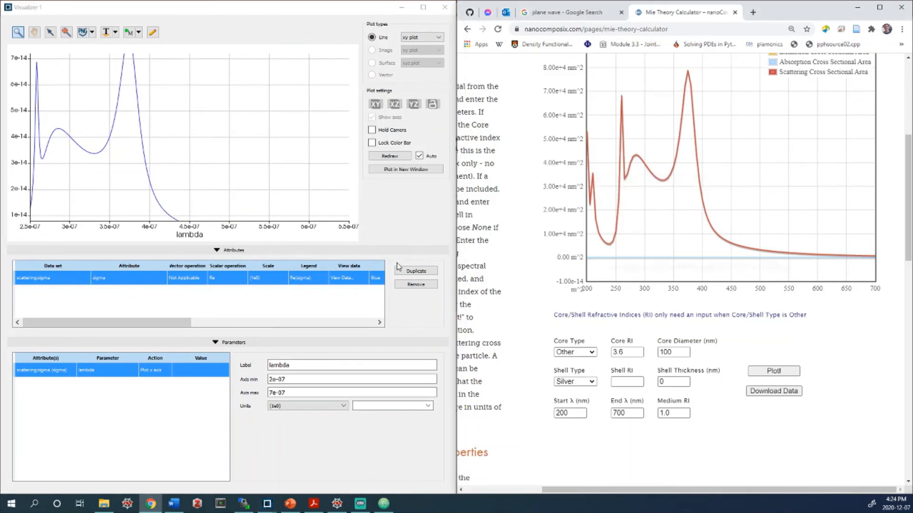
pyautogui.moveTo(177, 145); pyautogui.dragTo(241, 133)
pyautogui.click(444, 7)
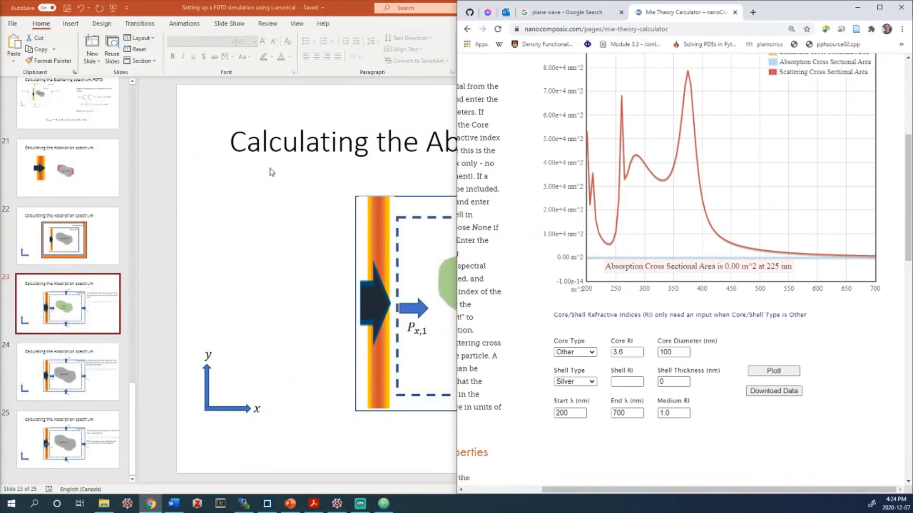
# Return to Lumerical, plot the E field of monitor_1 in a maximized Visualizer and redraw the image.
pyautogui.click(267, 504)
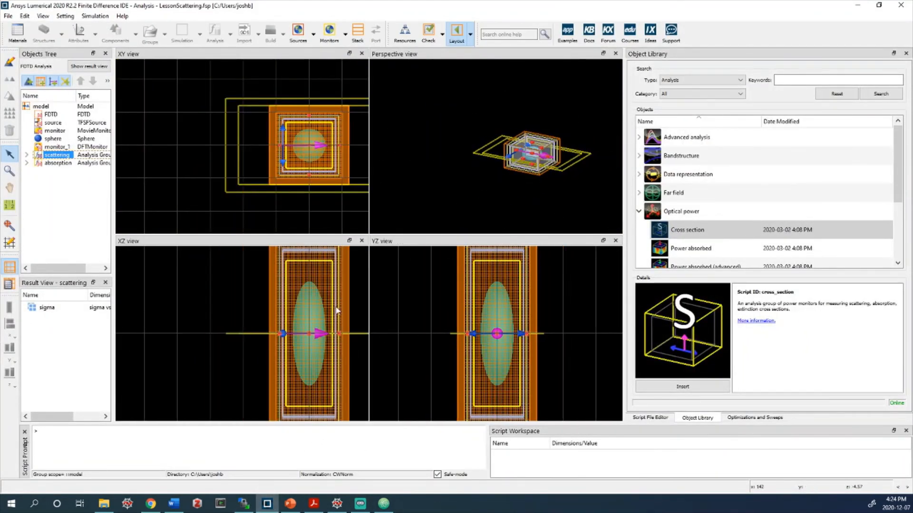
pyautogui.scroll(2, 337, 310)
pyautogui.scroll(2, 242, 118)
pyautogui.scroll(-2, 244, 118)
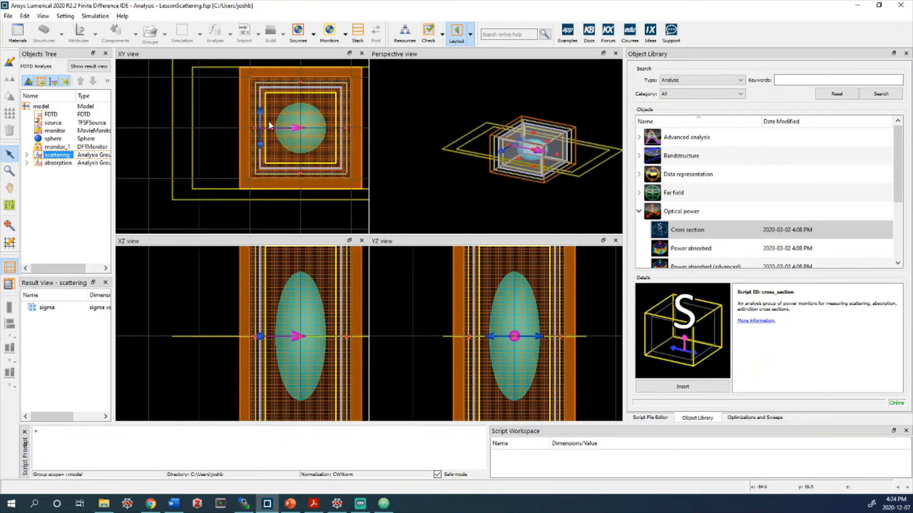
pyautogui.scroll(-1, 268, 121)
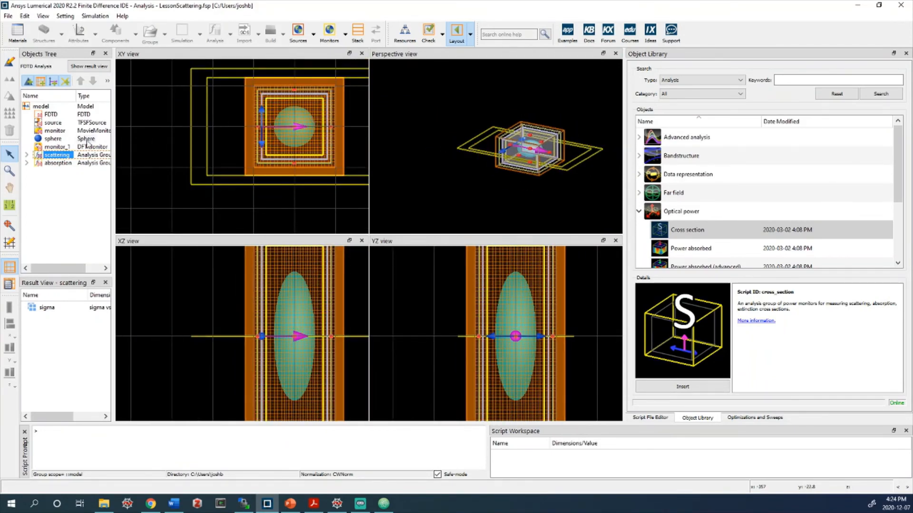
pyautogui.rightClick(53, 147)
pyautogui.moveTo(95, 169)
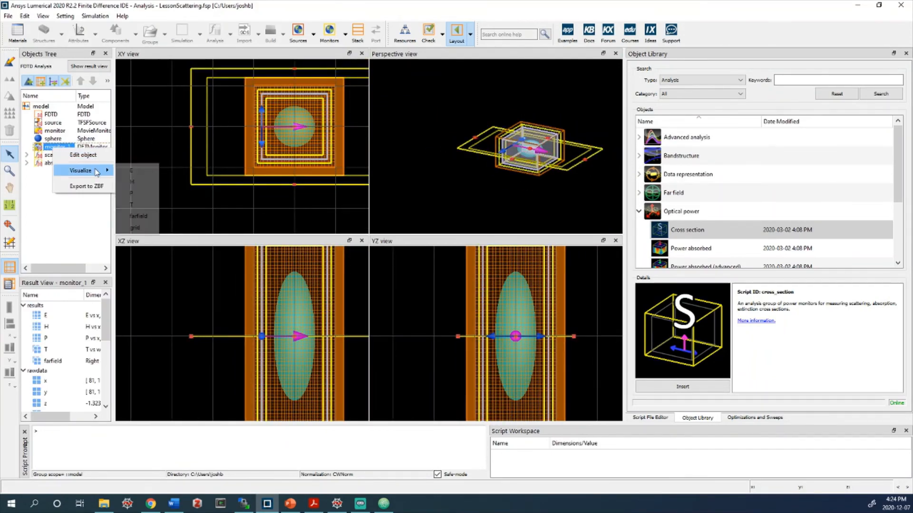
pyautogui.click(129, 170)
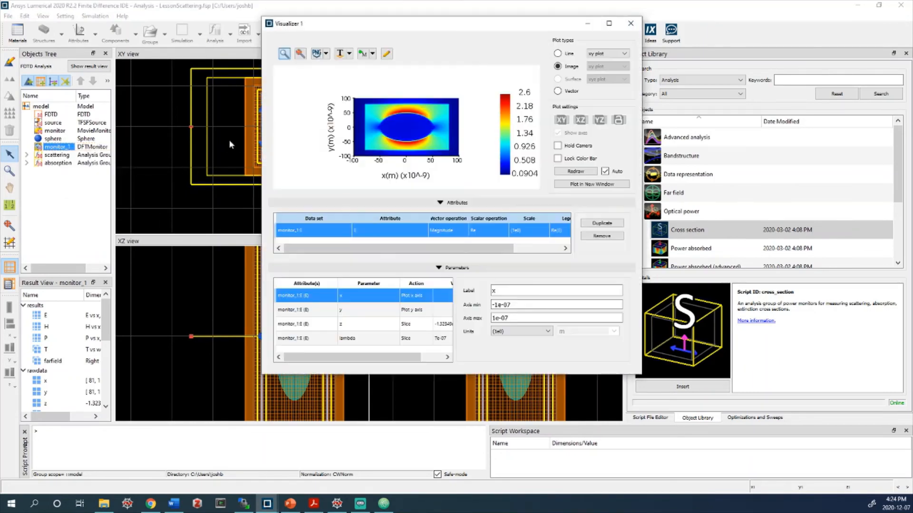
pyautogui.click(609, 23)
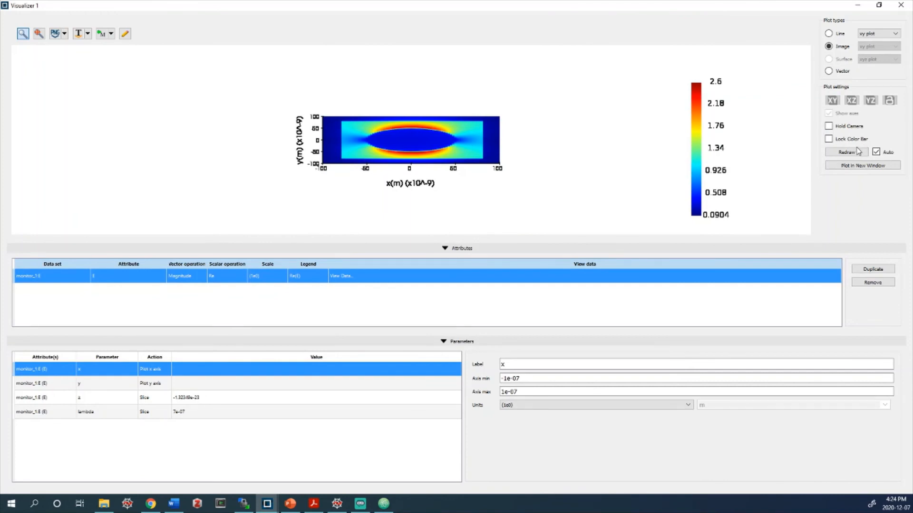
pyautogui.click(858, 152)
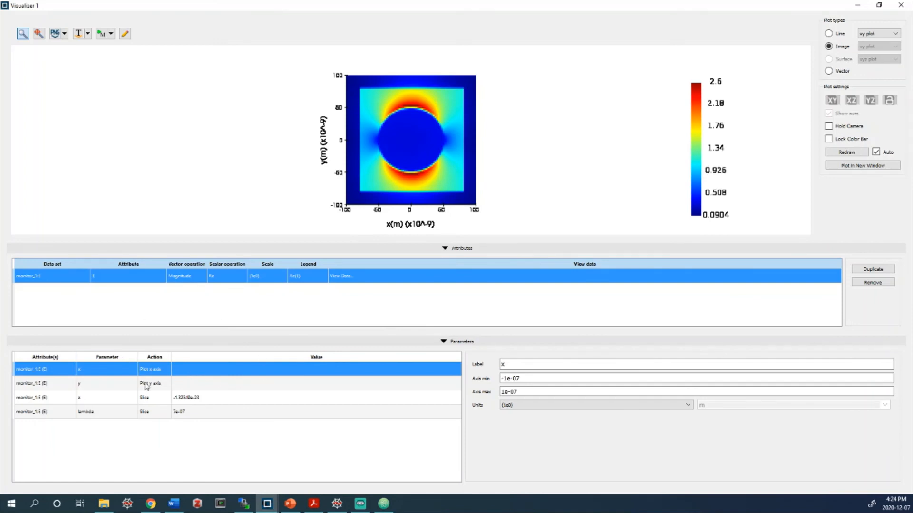
# Select the lambda slice of the E-field image and step it index by index from 7e-07 toward shorter wavelengths.
pyautogui.click(134, 412)
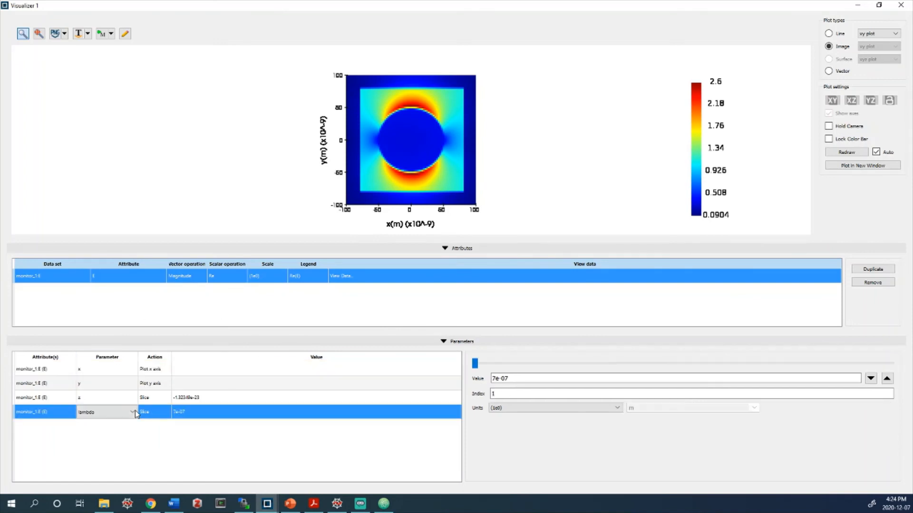
pyautogui.click(885, 379)
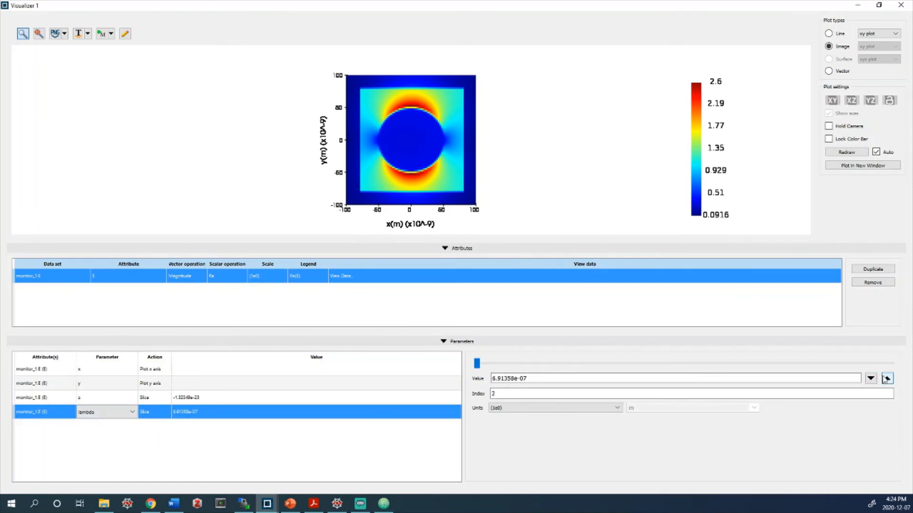
pyautogui.click(885, 379)
pyautogui.click(886, 380)
pyautogui.click(887, 381)
pyautogui.click(888, 381)
pyautogui.click(887, 381)
pyautogui.click(887, 381)
pyautogui.click(887, 381)
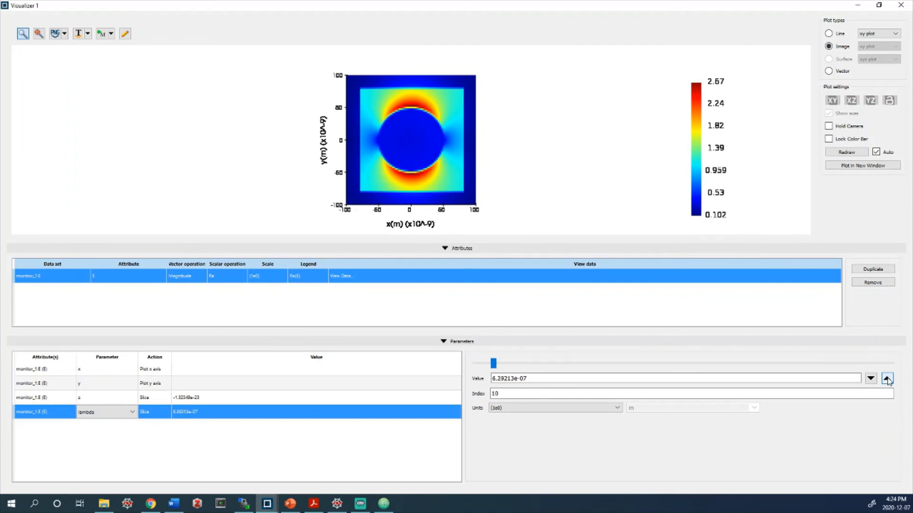
pyautogui.click(887, 381)
pyautogui.click(887, 381)
pyautogui.click(887, 381)
# Sweep the lambda slice back and forth through about 5.4e-07 to 3.6e-07 to examine the field pattern in the sphere.
pyautogui.click(507, 367)
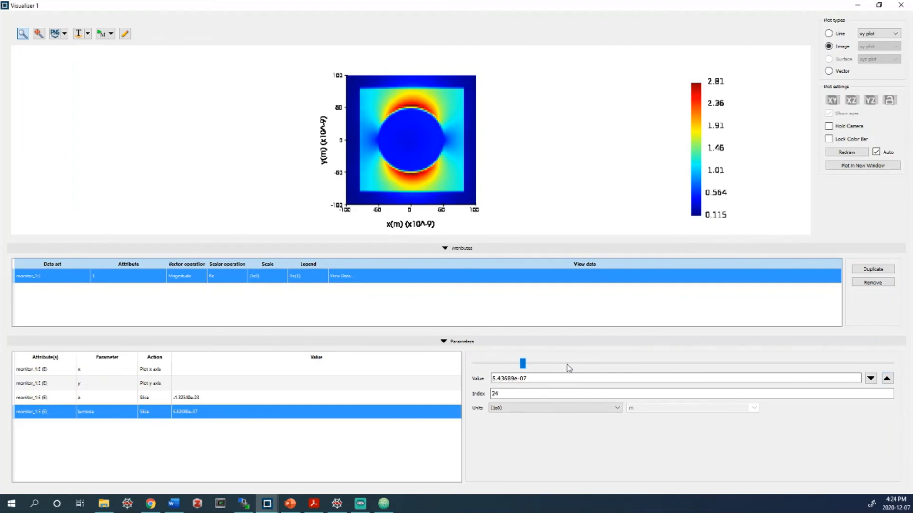
pyautogui.click(622, 367)
pyautogui.click(624, 366)
pyautogui.click(623, 366)
pyautogui.click(624, 366)
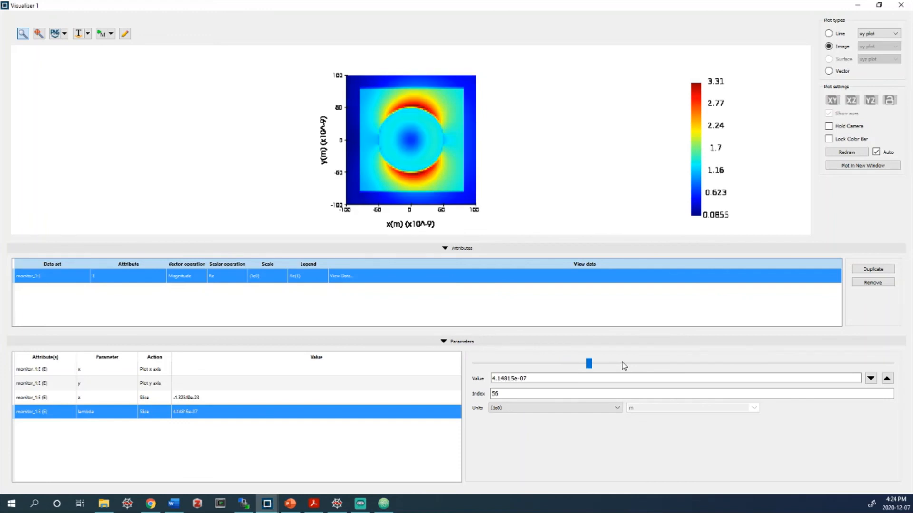
pyautogui.click(623, 366)
pyautogui.click(656, 366)
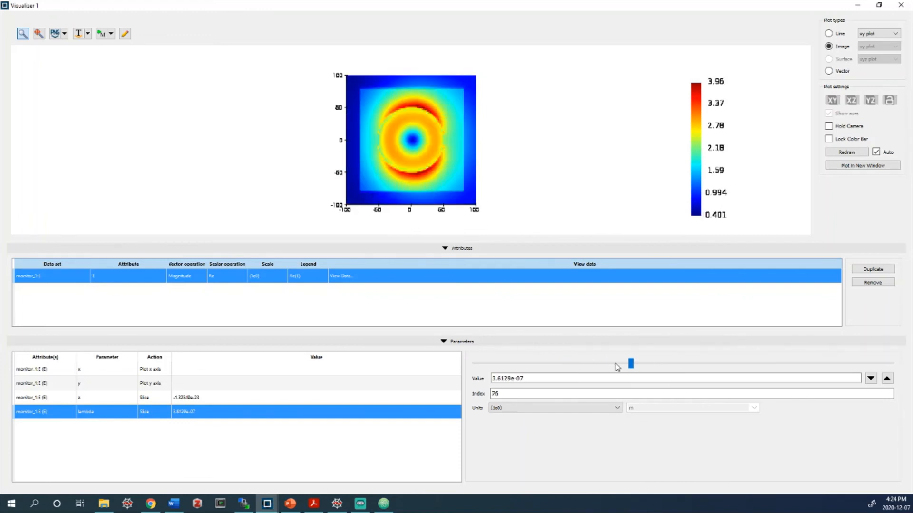
pyautogui.click(613, 366)
pyautogui.click(608, 366)
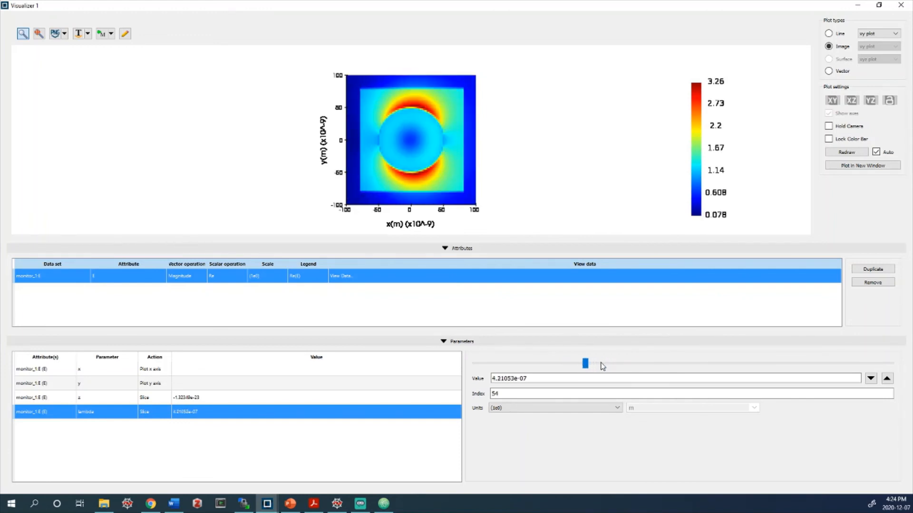
pyautogui.click(596, 365)
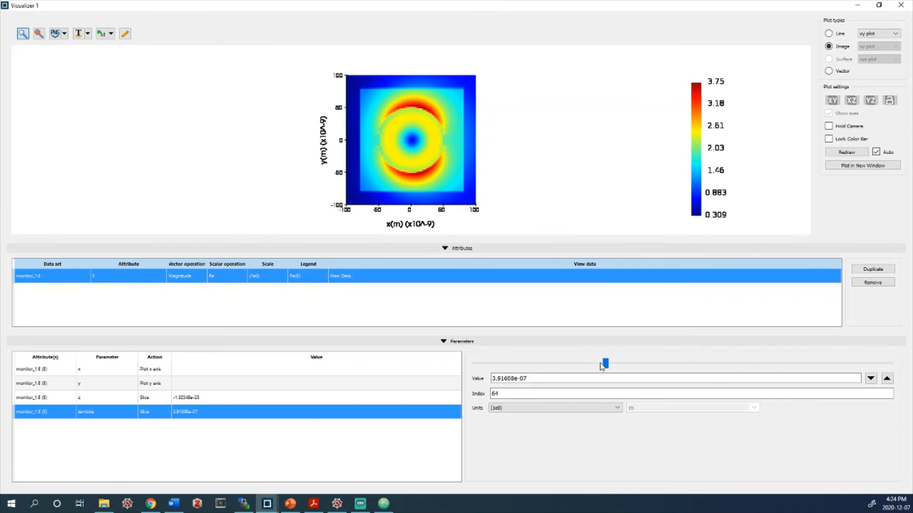
pyautogui.click(602, 366)
pyautogui.click(601, 367)
pyautogui.click(600, 366)
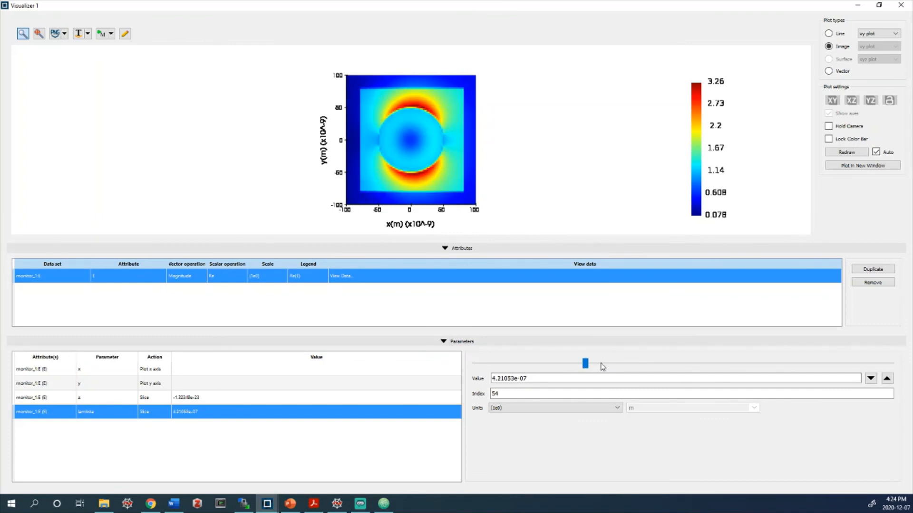
# Move the E-field lambda slice to 3.91608e-07, on to 3.66013e-07, and back to 3.91608e-07 to compare the field patterns.
pyautogui.click(600, 366)
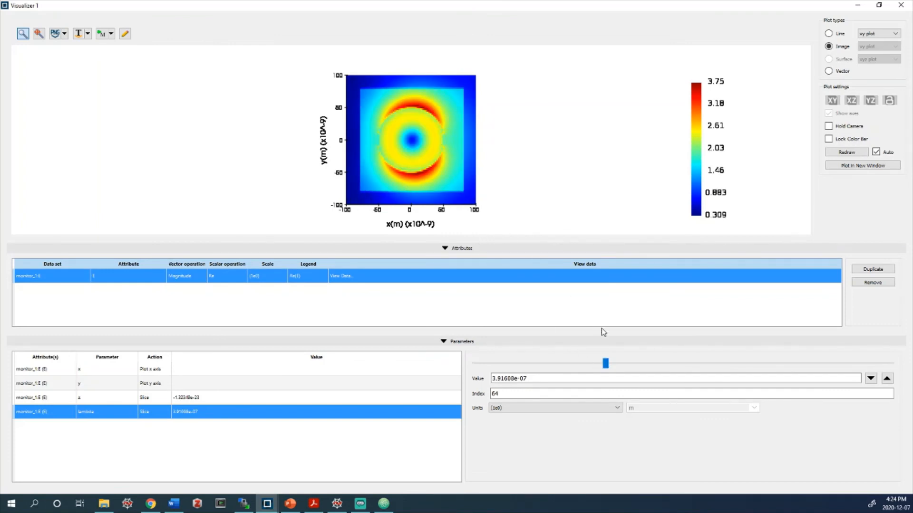
pyautogui.click(613, 365)
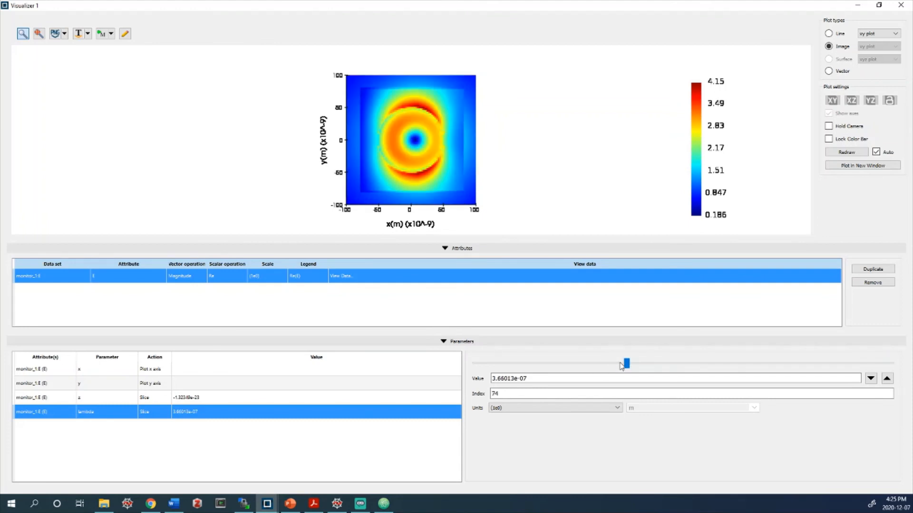
pyautogui.click(621, 366)
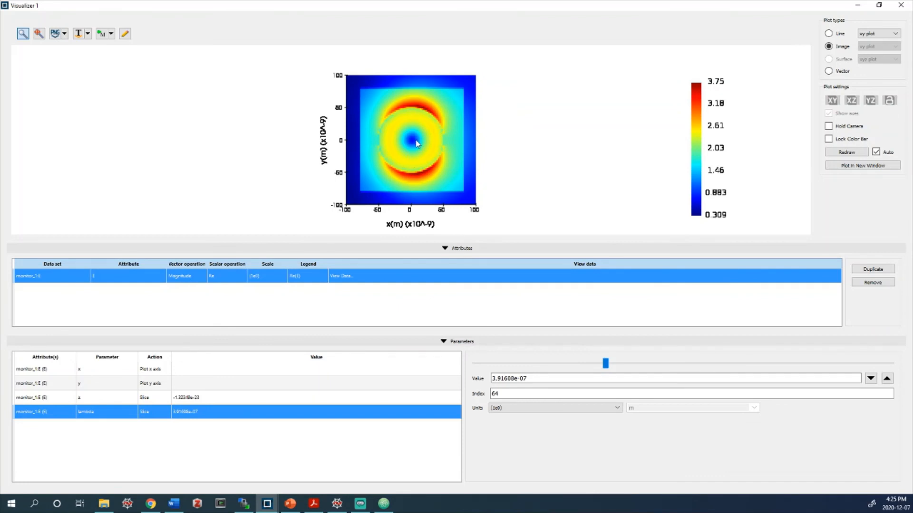
# Check the attribute choices for the monitor_1 E dataset, and close the E-field plot.
pyautogui.doubleClick(129, 278)
pyautogui.click(129, 281)
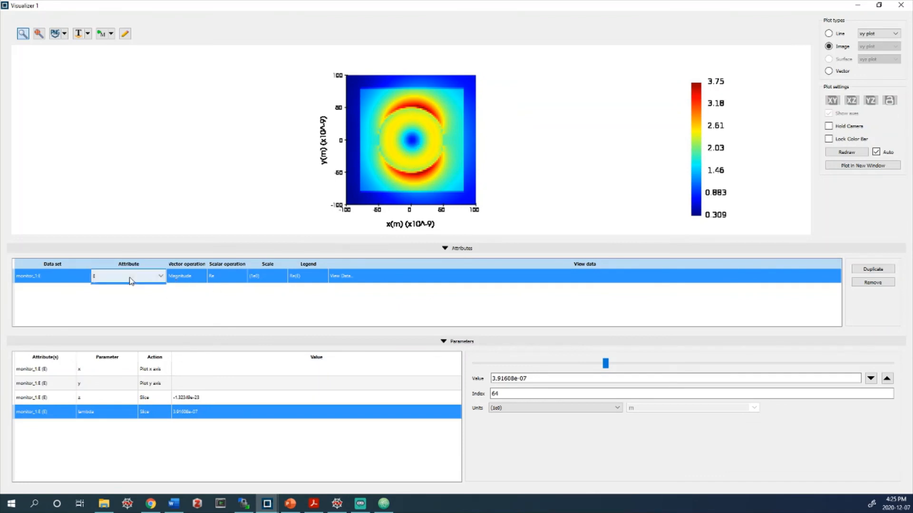
pyautogui.click(129, 284)
pyautogui.click(133, 277)
pyautogui.click(141, 279)
pyautogui.click(901, 5)
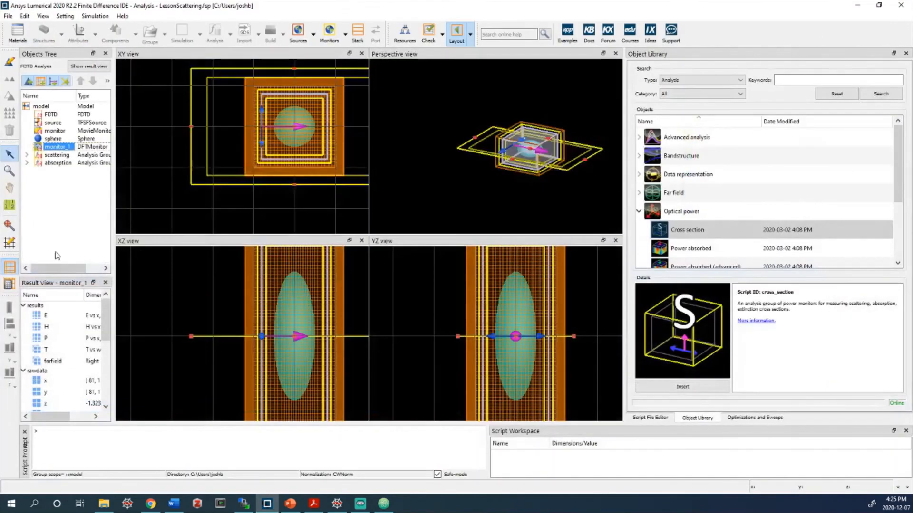
# Plot the H field of monitor_1 in a maximized Visualizer, redraw the image, and move the lambda slice to 3.91608e-07.
pyautogui.rightClick(65, 156)
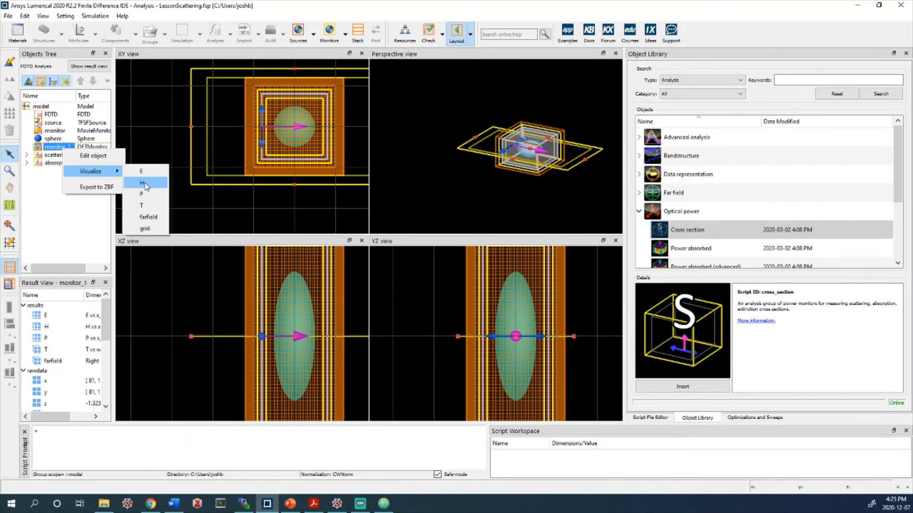
pyautogui.click(146, 186)
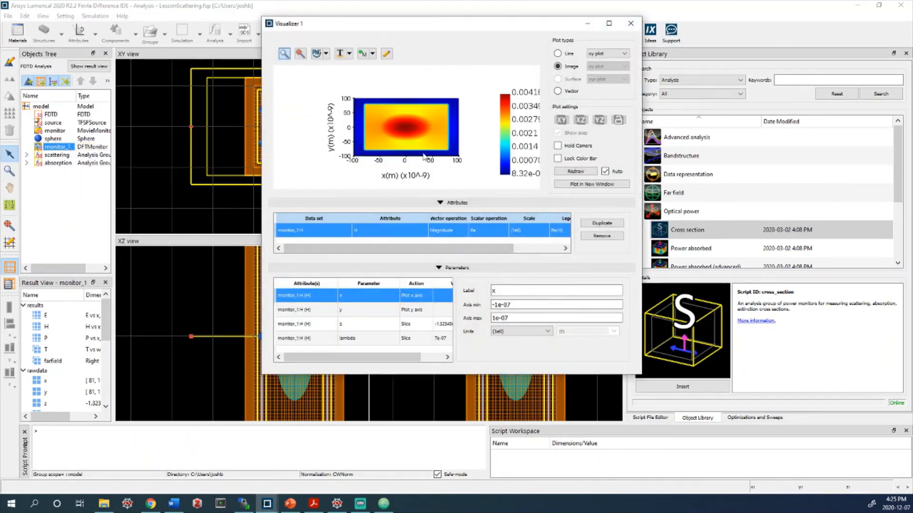
pyautogui.doubleClick(612, 21)
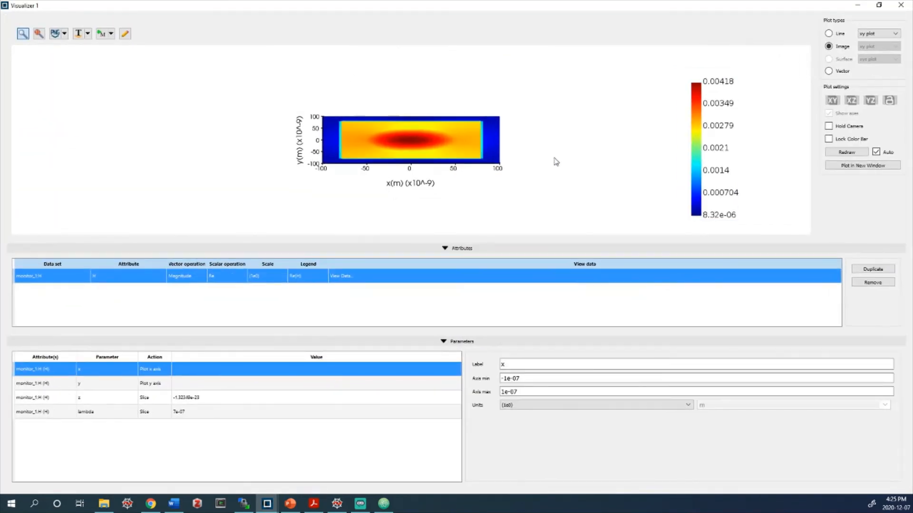
pyautogui.click(851, 153)
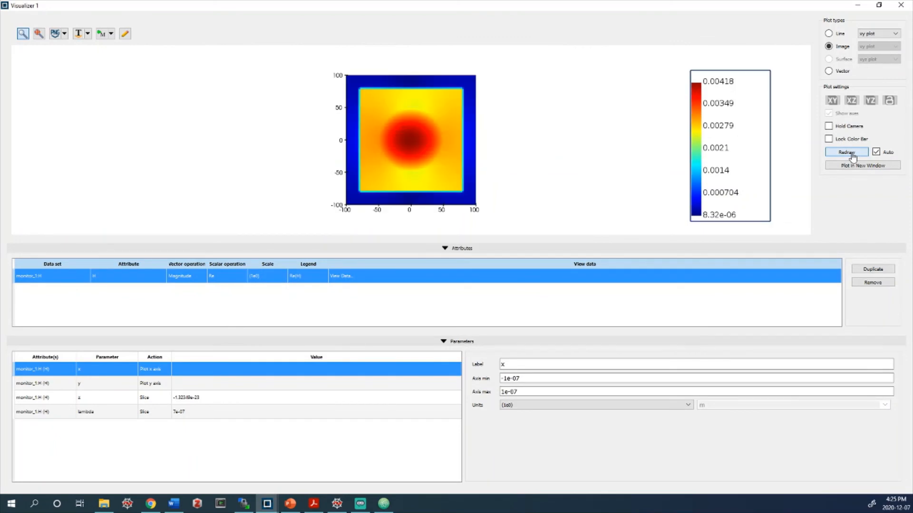
pyautogui.click(155, 412)
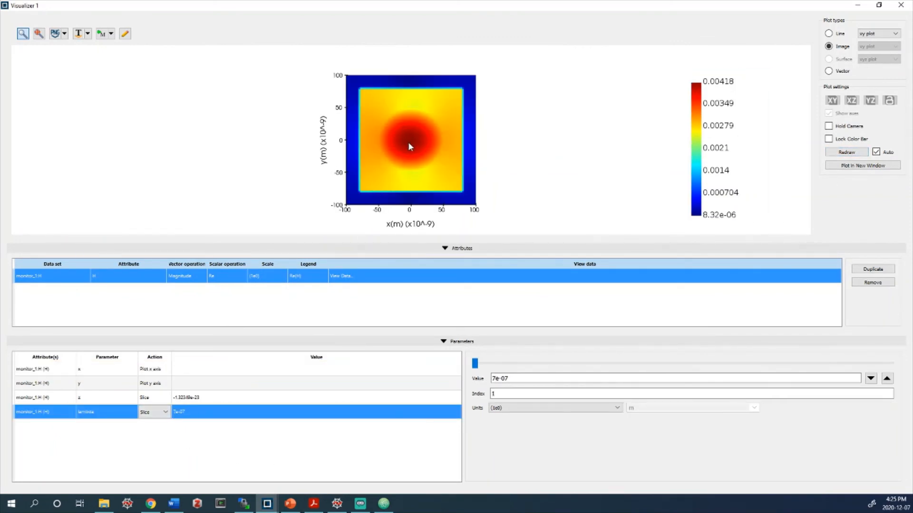
pyautogui.moveTo(475, 363); pyautogui.dragTo(605, 366)
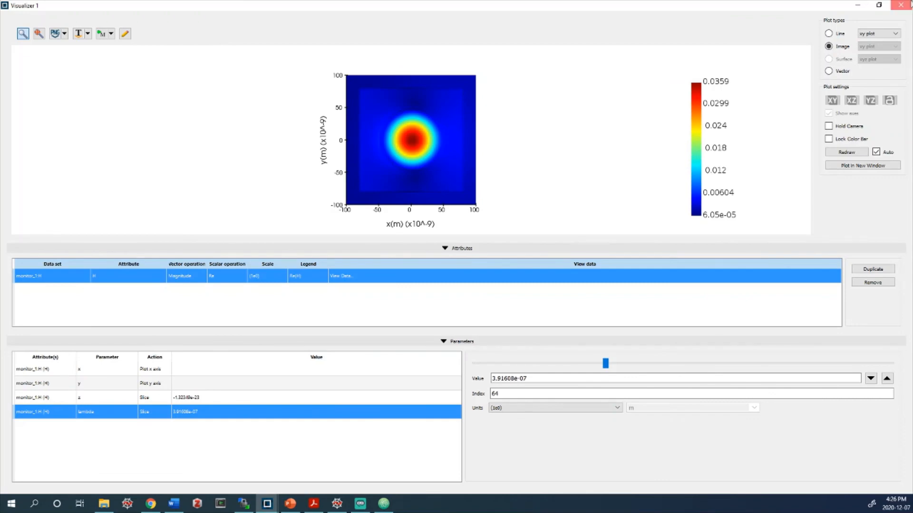
# Close the H-field plot and switch to the Mie theory calculator in Chrome to read the tallest scattering peak's wavelength.
pyautogui.click(904, 6)
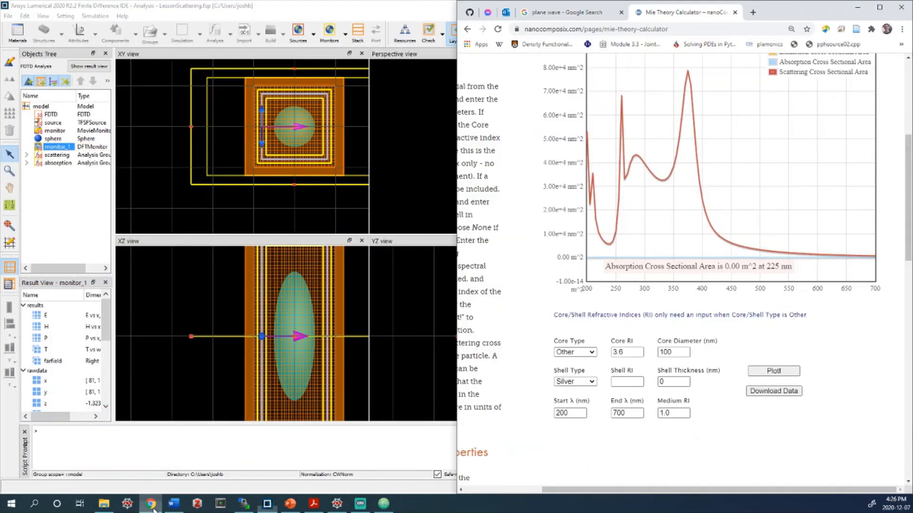
pyautogui.click(150, 504)
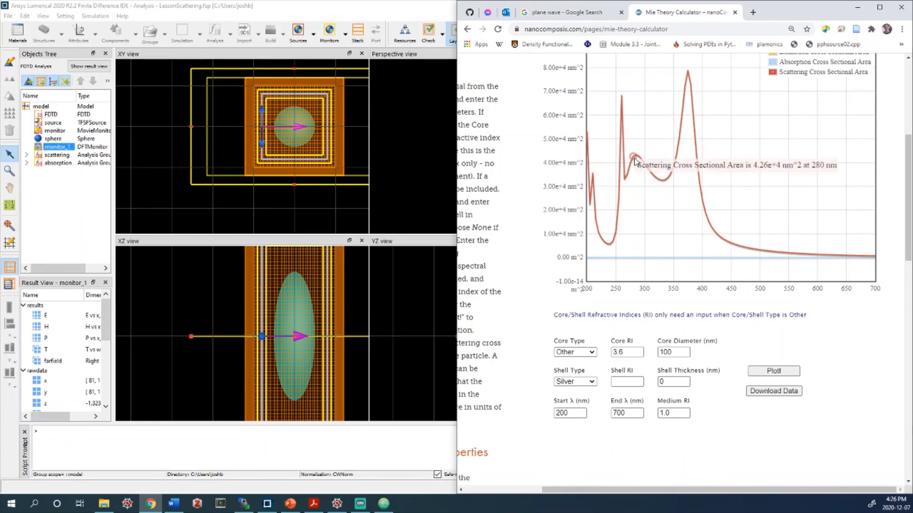
pyautogui.moveTo(689, 77)
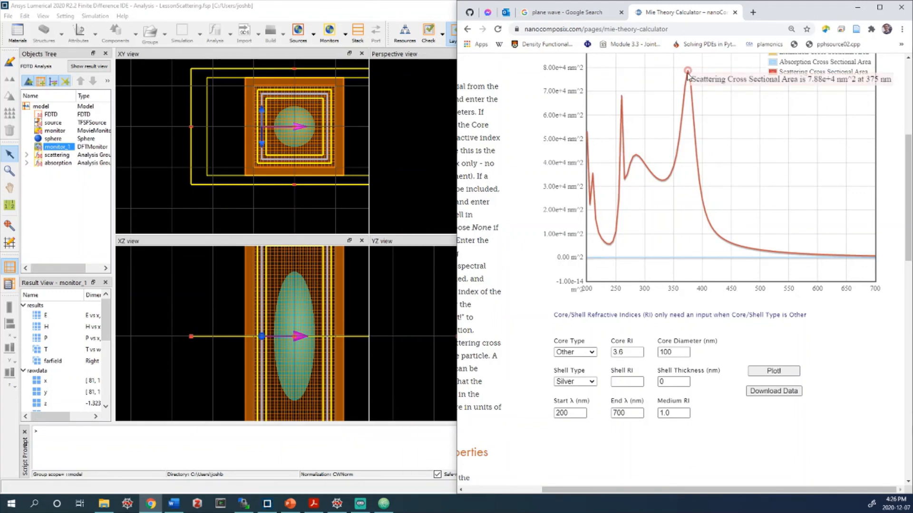
# Return to Lumerical and visualize the H field of monitor_1 again.
pyautogui.rightClick(55, 140)
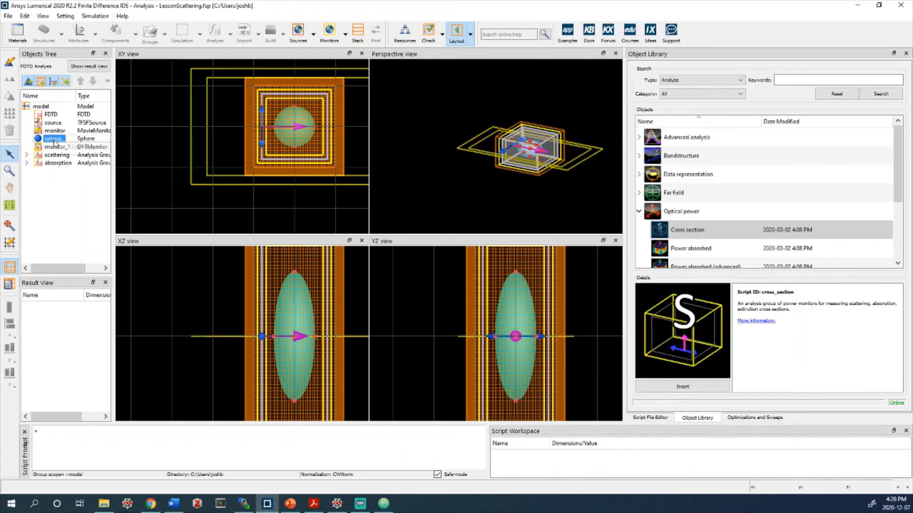
pyautogui.press('Escape')
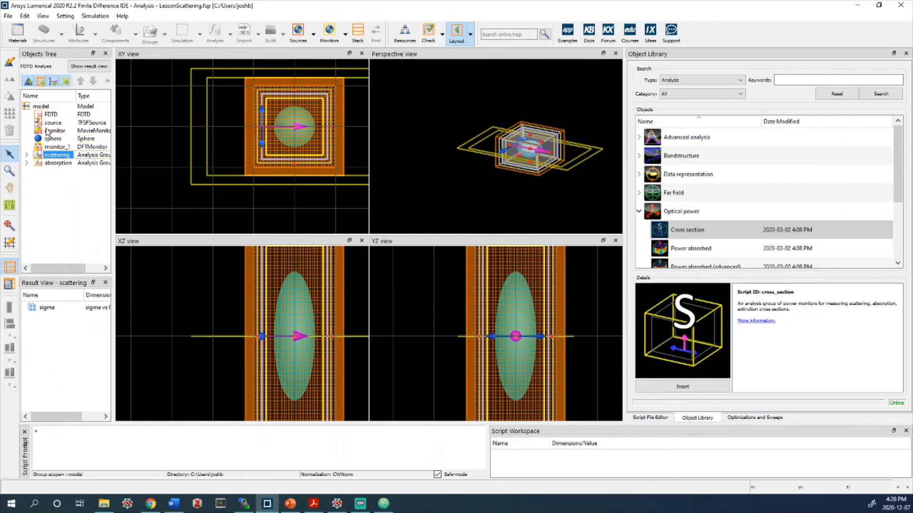
pyautogui.click(47, 131)
pyautogui.click(53, 148)
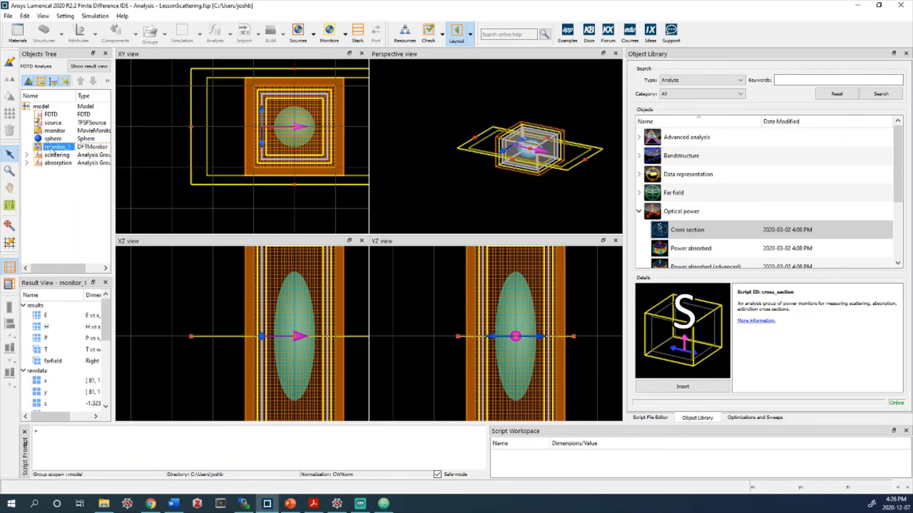
pyautogui.rightClick(53, 148)
pyautogui.moveTo(76, 172)
pyautogui.click(131, 184)
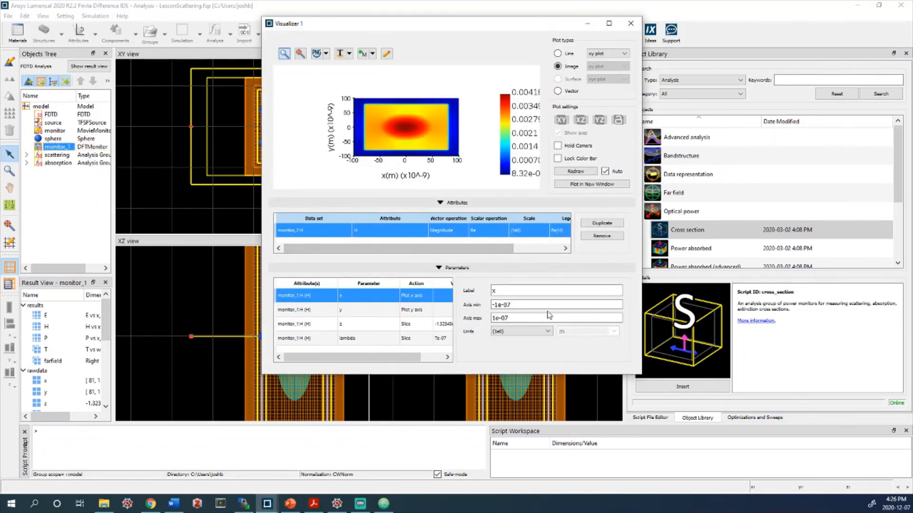
# Move the lambda slice of the H-field image to 3.80952e-07 to examine the field in the sphere, and close the plot.
pyautogui.click(403, 338)
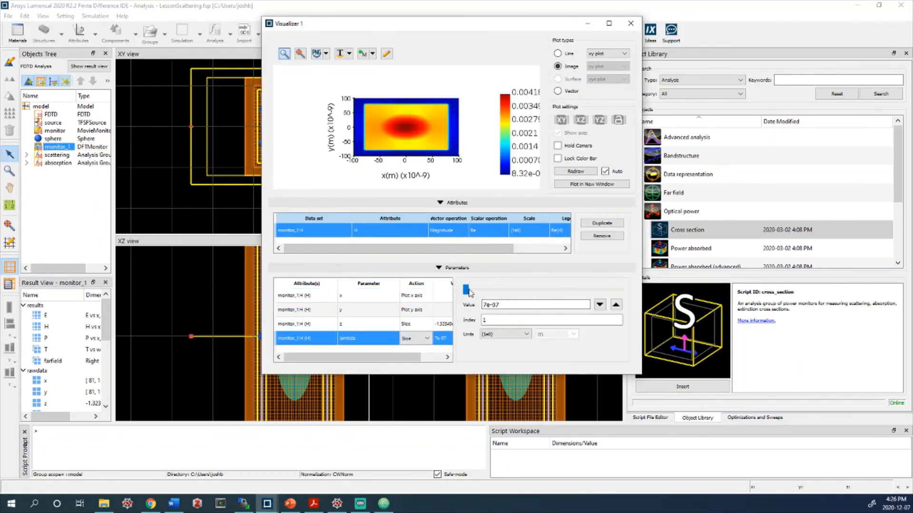
pyautogui.moveTo(469, 292); pyautogui.dragTo(521, 293)
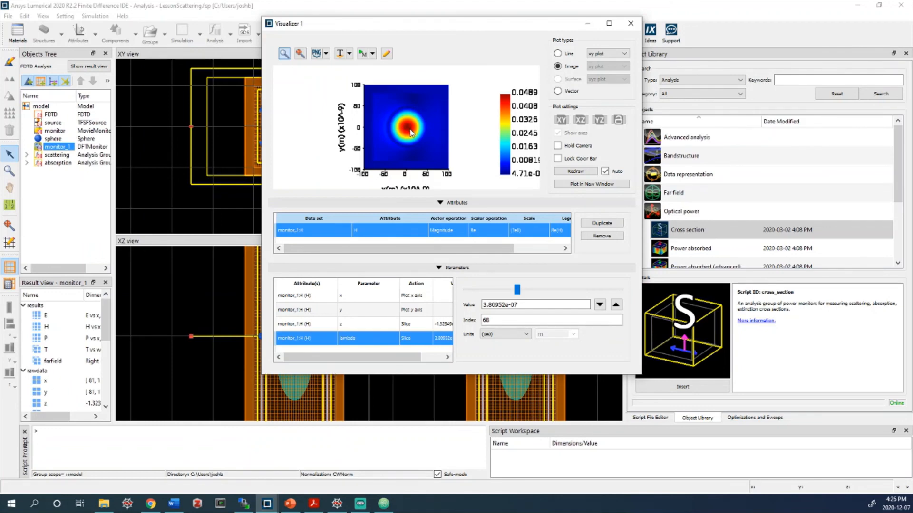
pyautogui.click(632, 23)
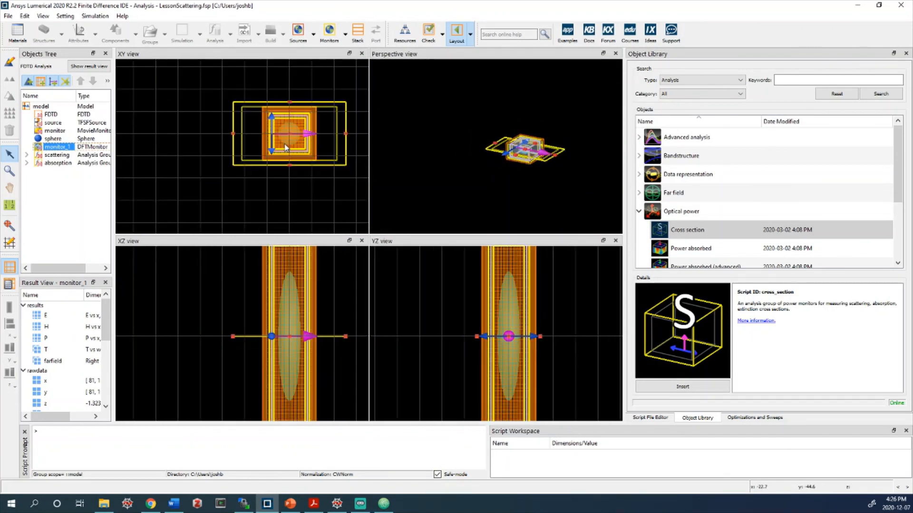
# Play the recorded movie of the time-domain movie monitor in a maximized player window.
pyautogui.scroll(-2, 261, 324)
pyautogui.scroll(5, 274, 133)
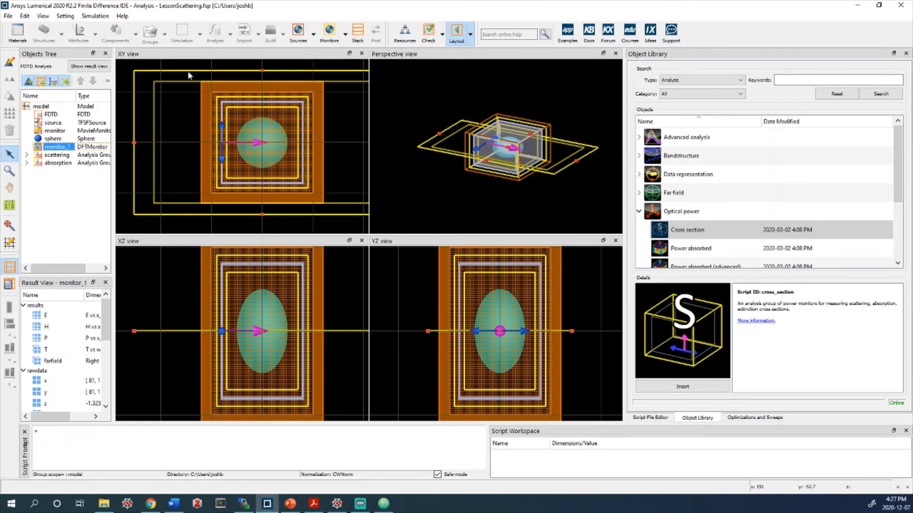
pyautogui.click(57, 131)
pyautogui.rightClick(59, 136)
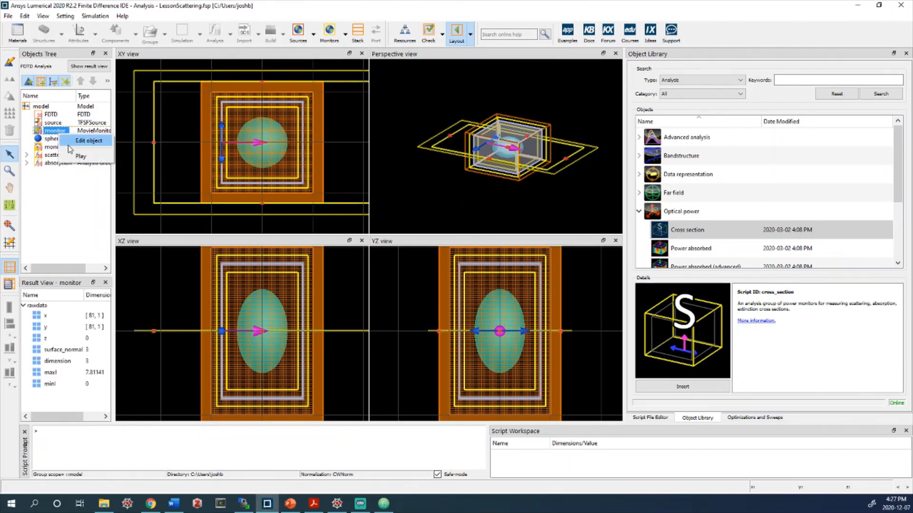
pyautogui.click(81, 156)
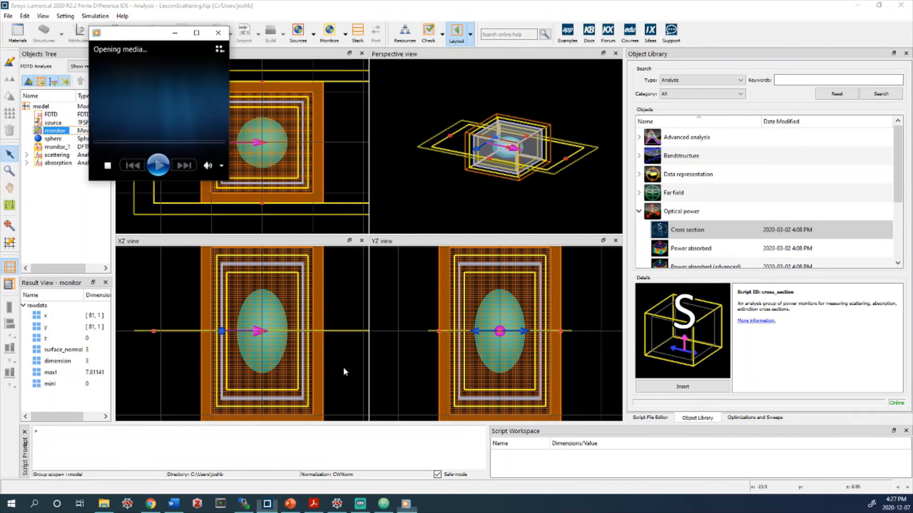
pyautogui.doubleClick(205, 46)
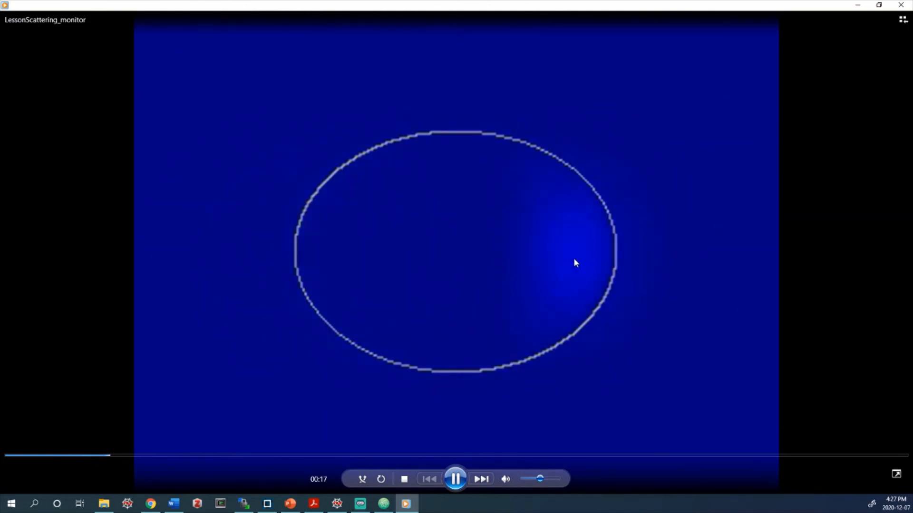
# Replay the LessonScattering_monitor movie from near its start, skim through to its later part, and close the player.
pyautogui.click(31, 456)
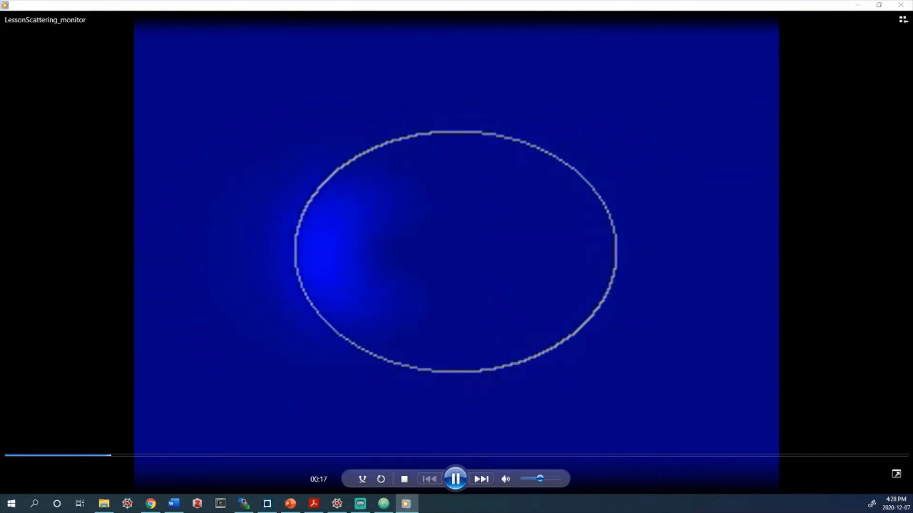
pyautogui.click(388, 456)
pyautogui.moveTo(388, 457); pyautogui.dragTo(669, 456)
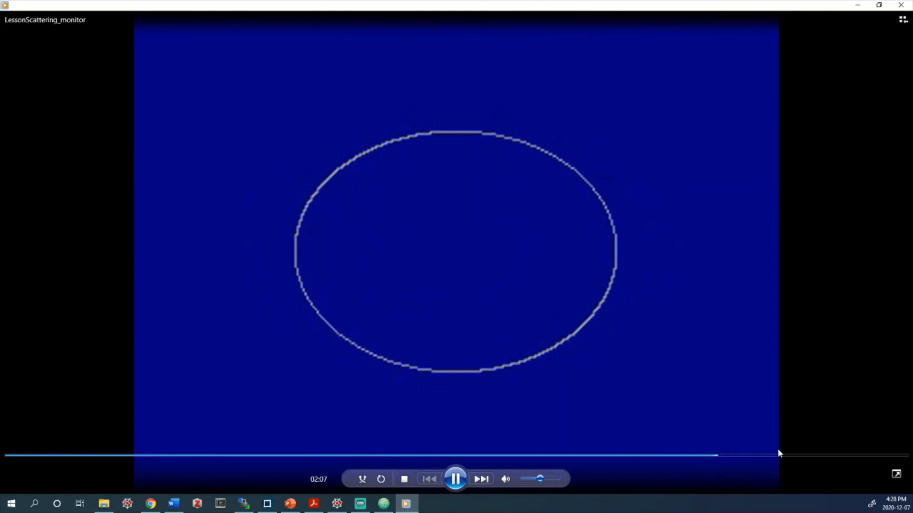
pyautogui.click(901, 4)
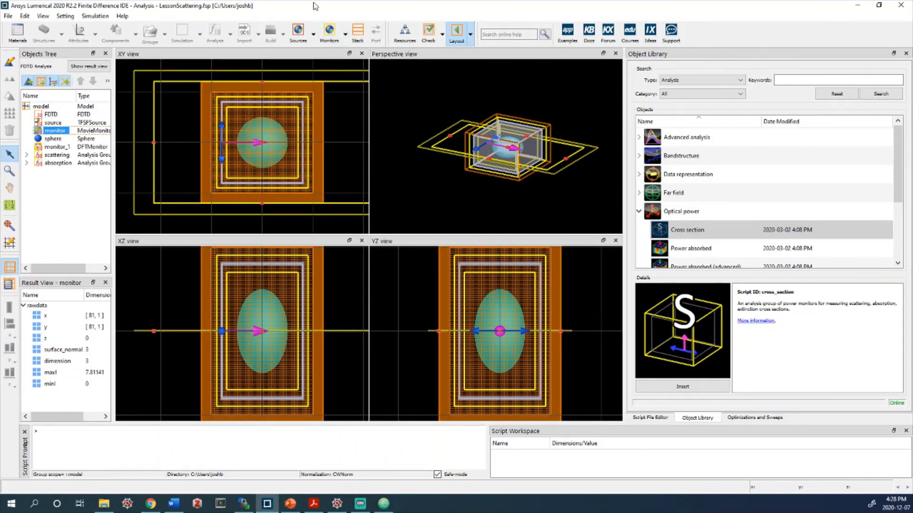